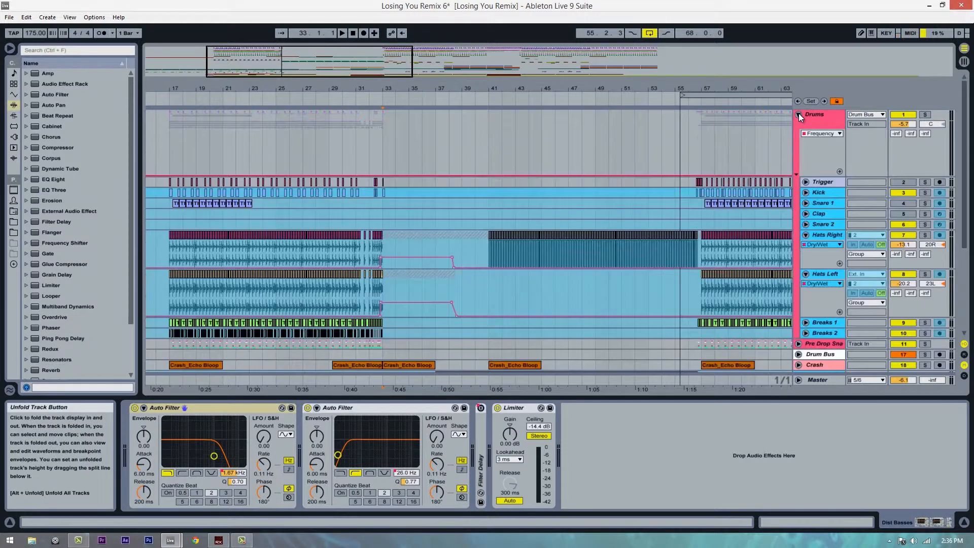
Step: Examine the Hats Right and Hats Left tracks and their neighbouring tracks around the section between bars 33 and 57
scroll(431, 195, down, 2)
click(486, 185)
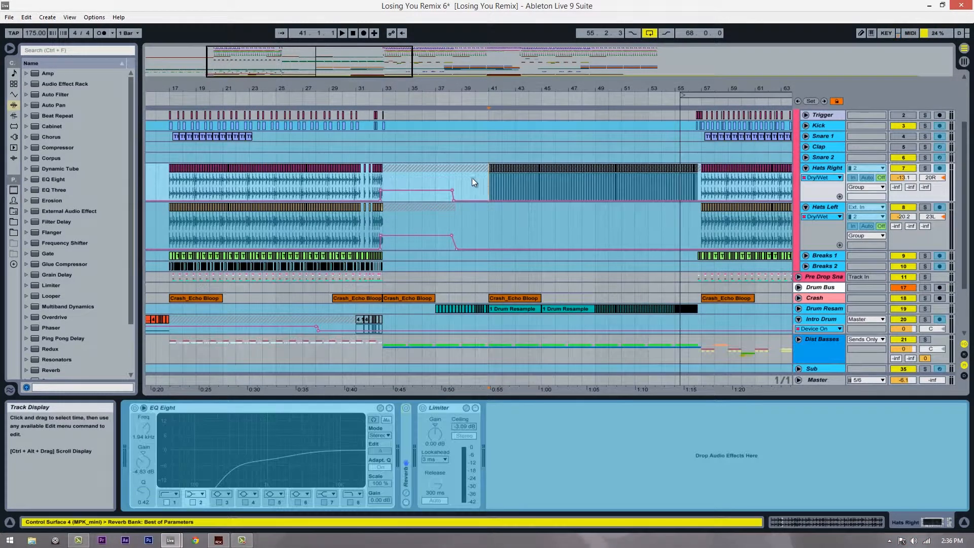
scroll(469, 169, up, 2)
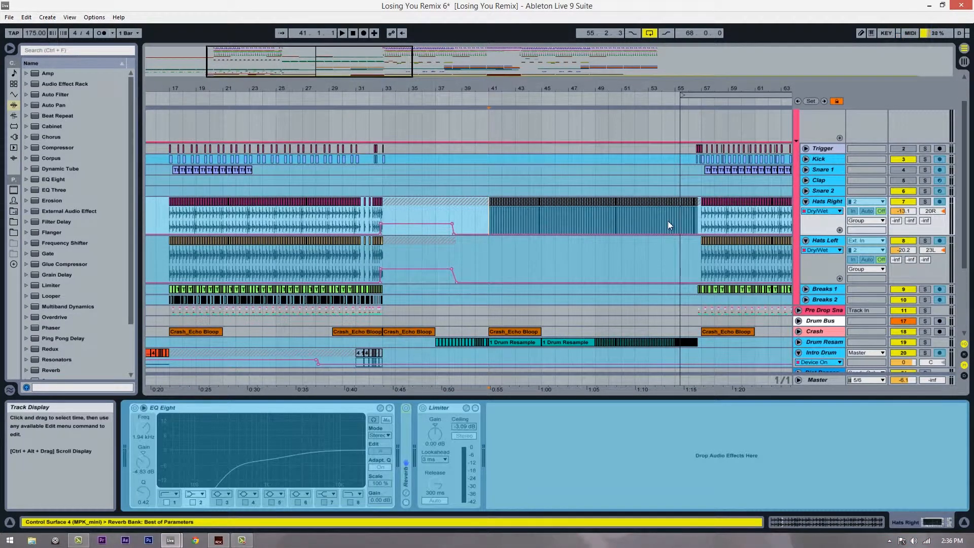
click(476, 217)
scroll(476, 216, down, 5)
scroll(491, 209, up, 5)
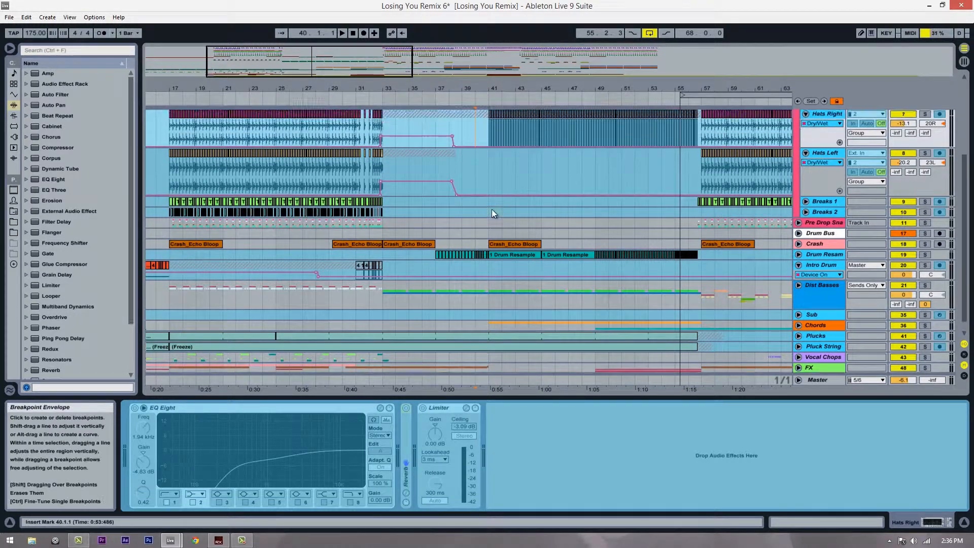
scroll(492, 210, up, 2)
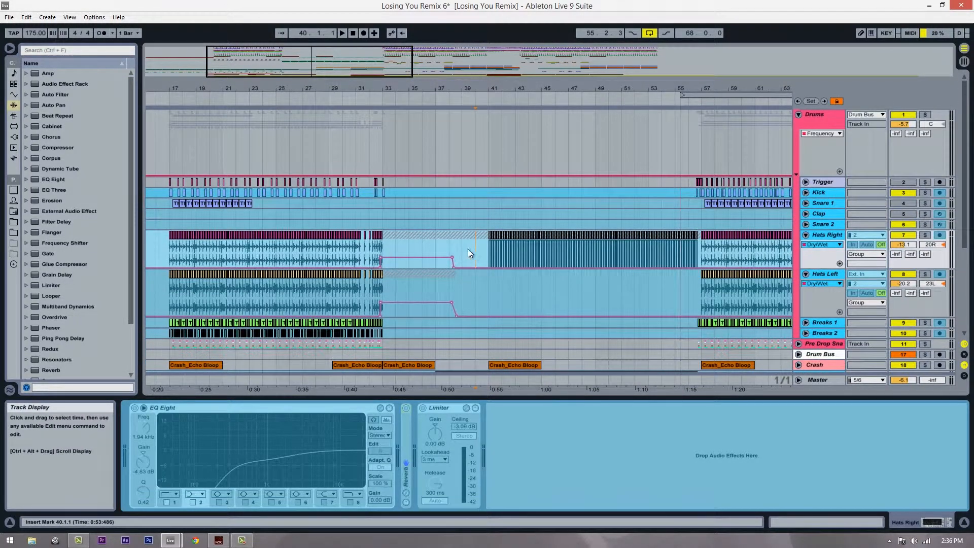
scroll(493, 241, down, 1)
click(490, 243)
scroll(485, 246, down, 2)
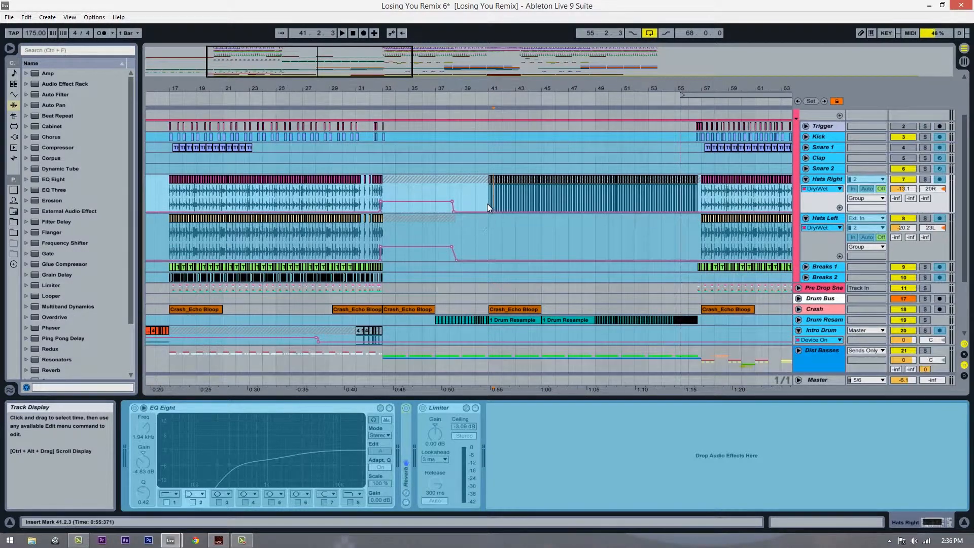
drag(516, 93, 523, 94)
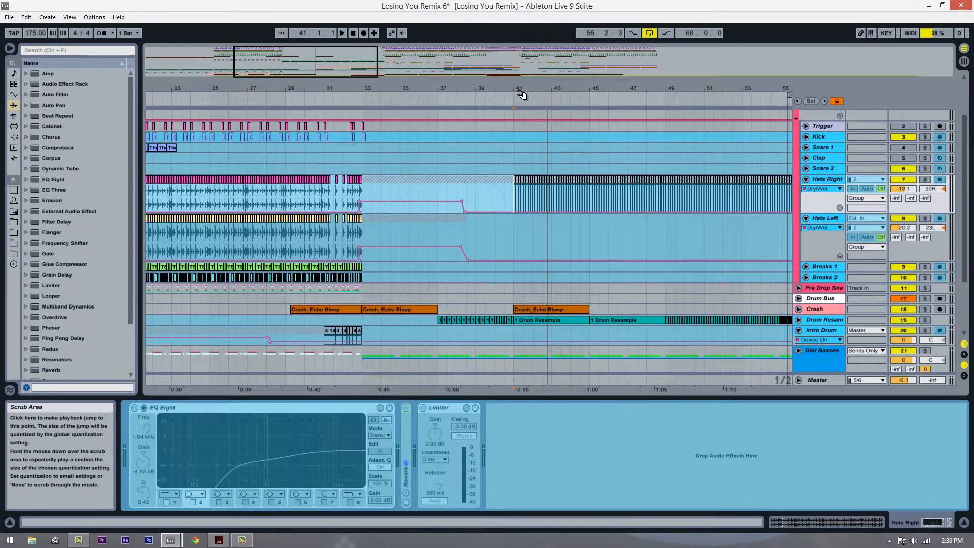
scroll(607, 216, up, 2)
scroll(607, 215, up, 2)
scroll(811, 211, down, 2)
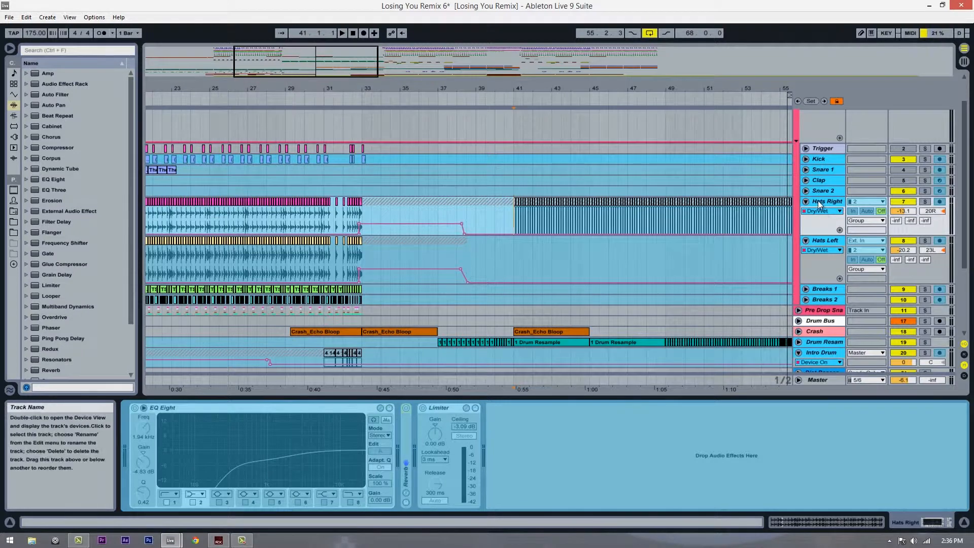
Step: Unfreeze the Hats Right and Hats Left tracks together
click(829, 240)
right_click(829, 240)
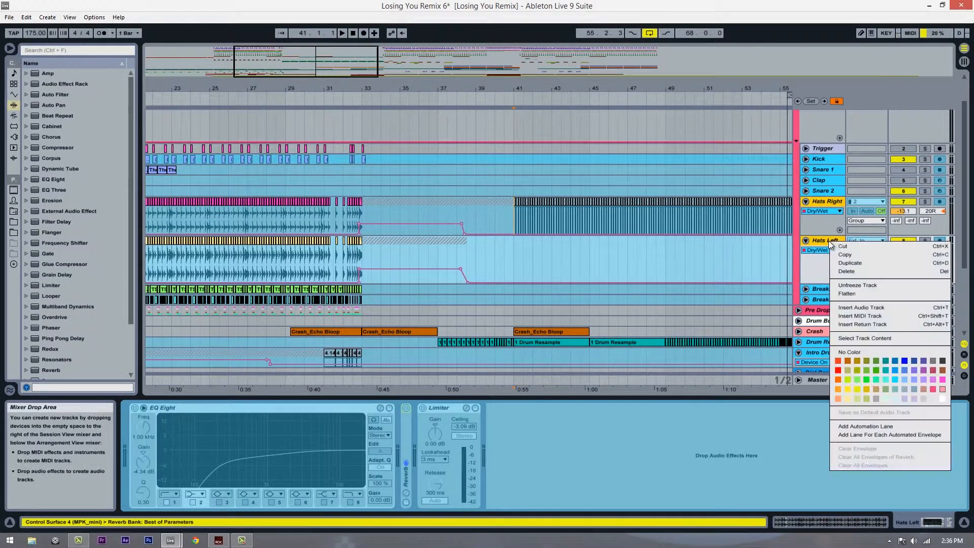
click(855, 285)
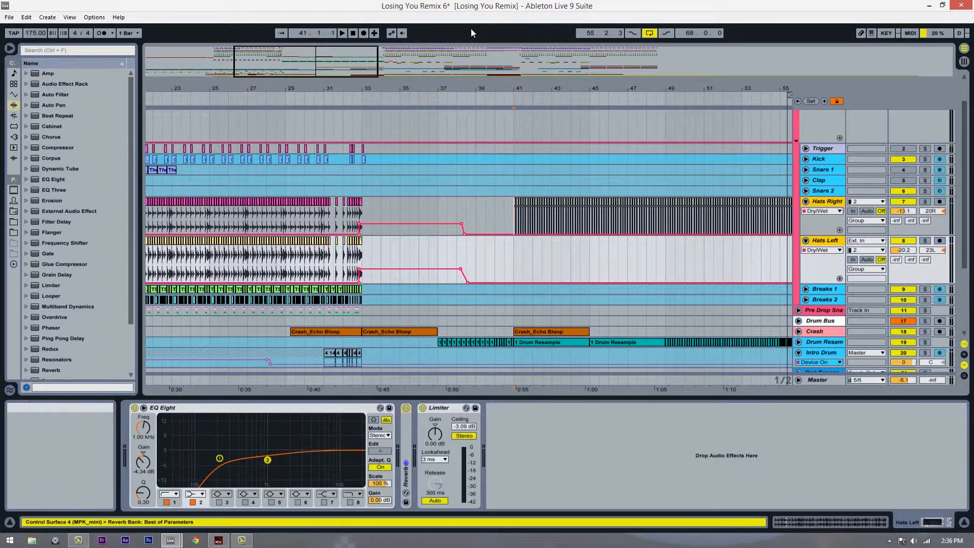
Step: Reactivate the greyed-out Hats Right clips from 41.1.1 to 56.4.1
drag(536, 84, 450, 78)
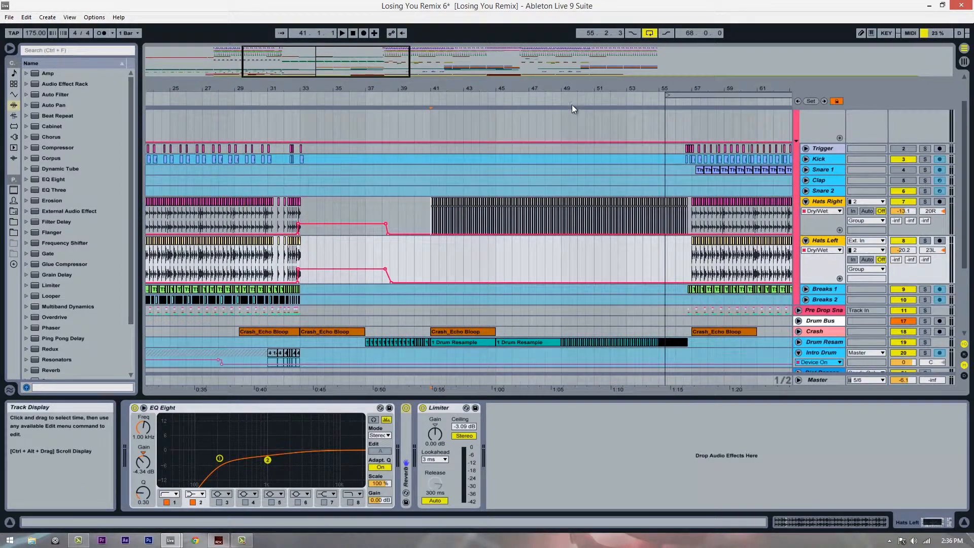
drag(575, 84, 571, 95)
drag(358, 227, 715, 225)
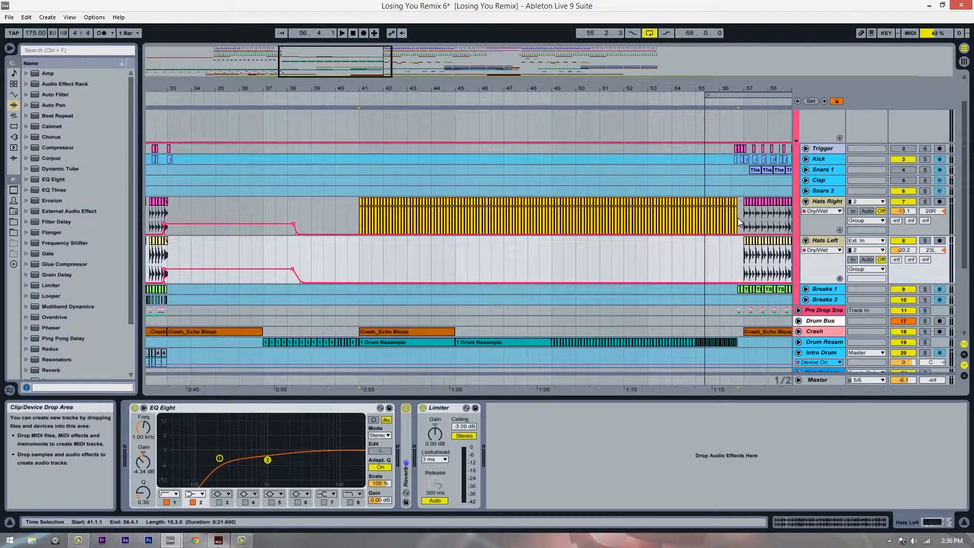
key(ctrl+j)
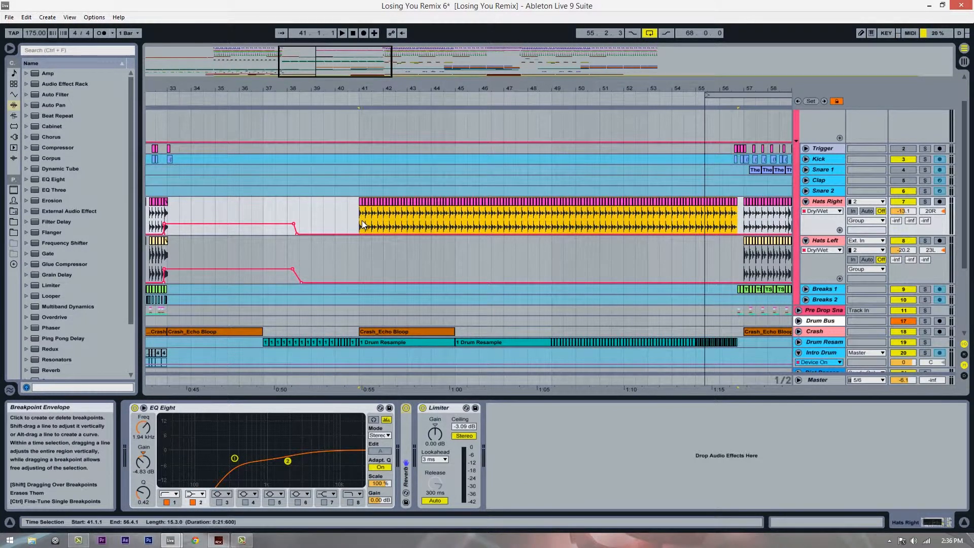
Step: Play the arrangement from 31.2.3 and compare the build-up with Hats Right muted and unmuted
drag(388, 94, 462, 100)
click(326, 215)
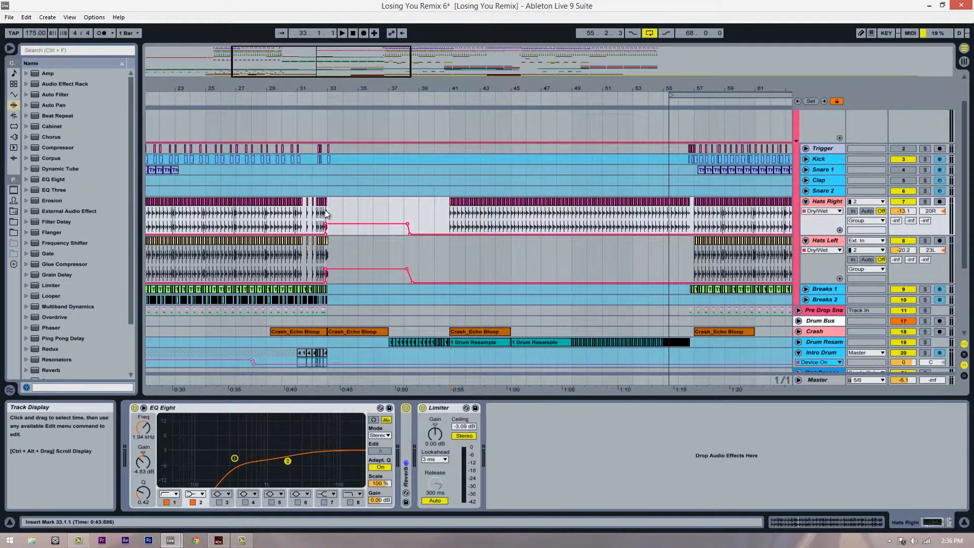
click(303, 222)
key(space)
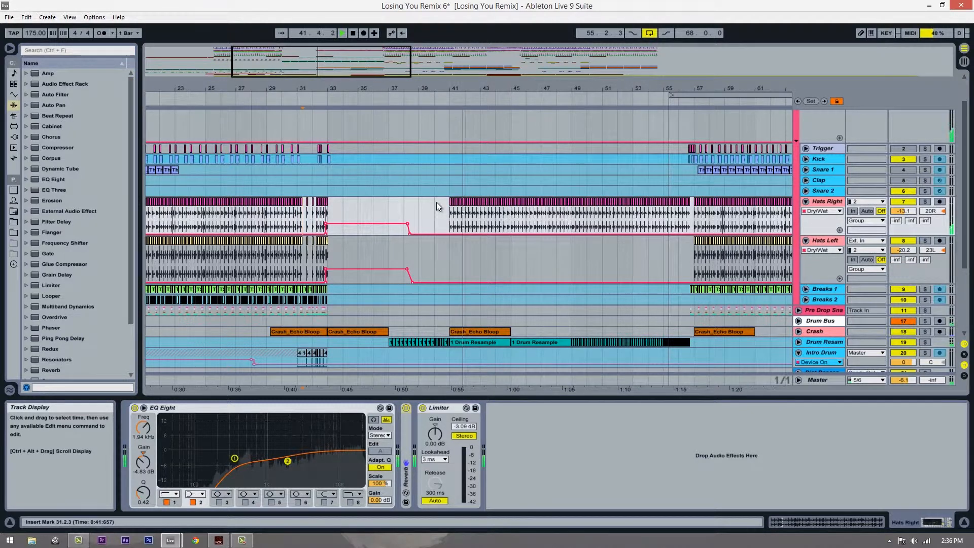
click(902, 201)
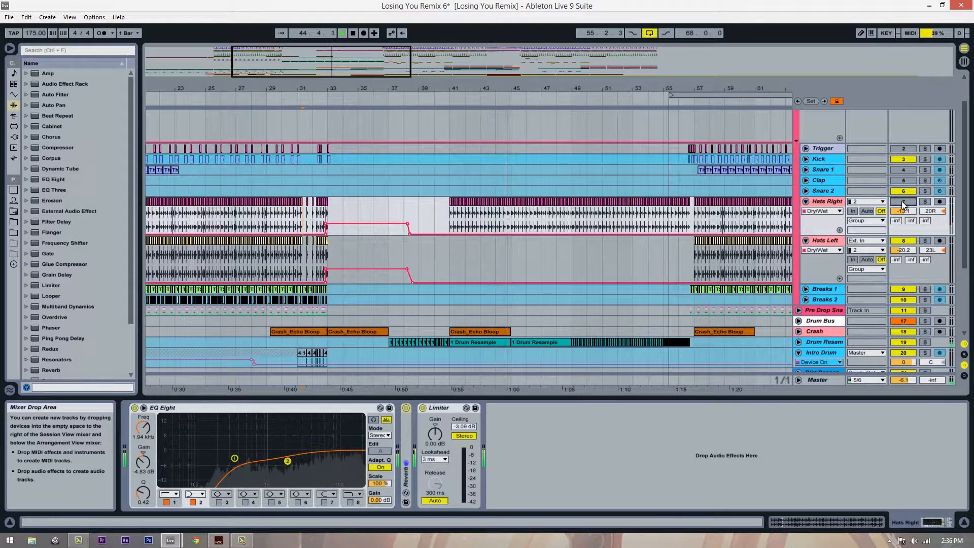
click(902, 201)
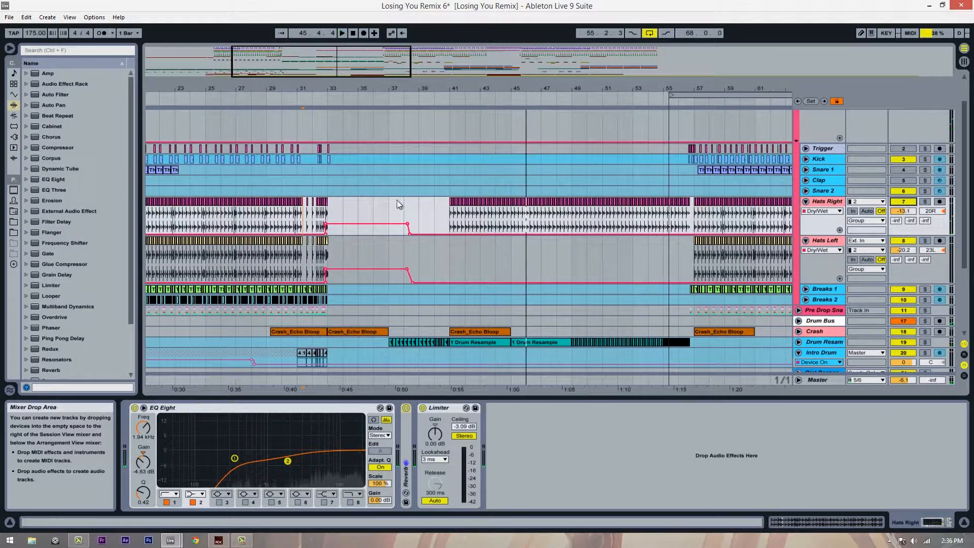
click(449, 223)
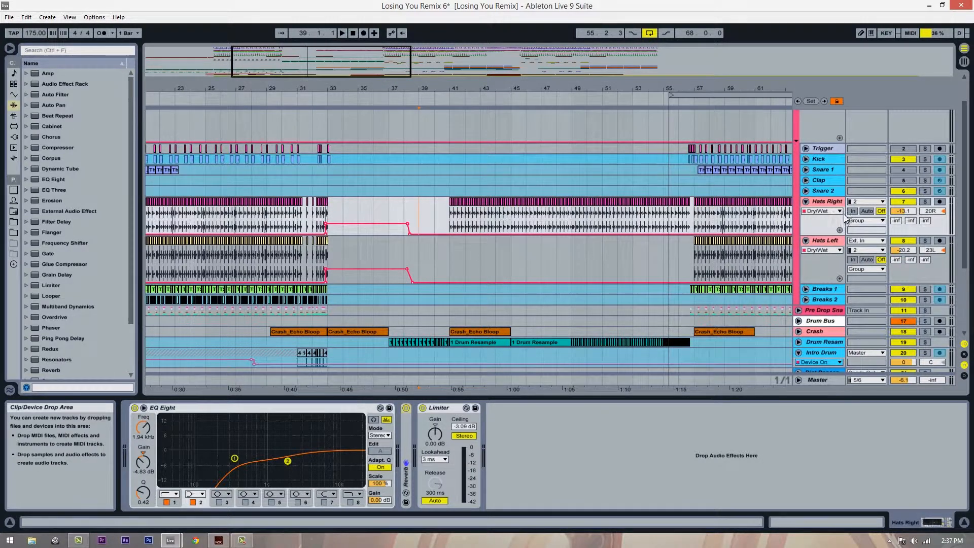
Step: Insert a Utility effect between the Reverb and the Limiter on the Hats Right track
double_click(826, 202)
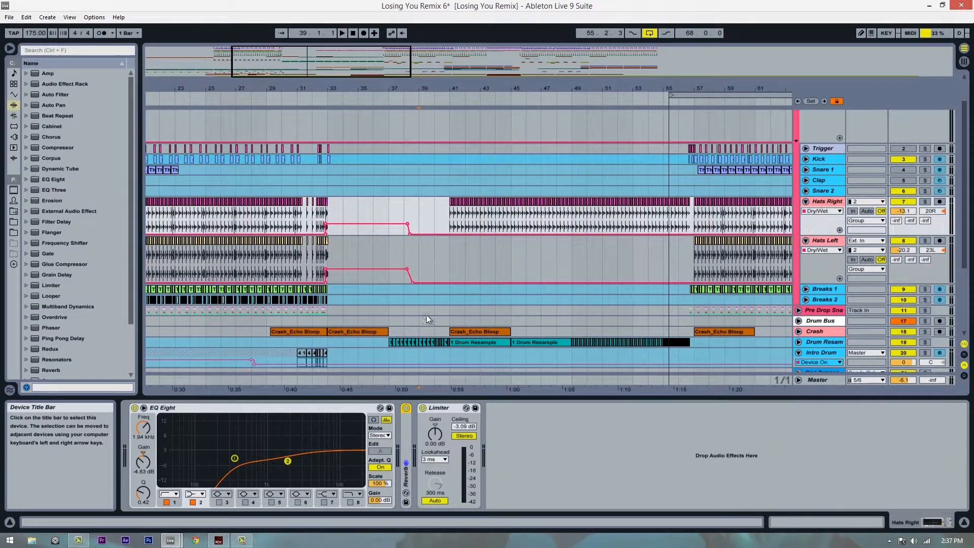
click(50, 285)
scroll(78, 297, down, 3)
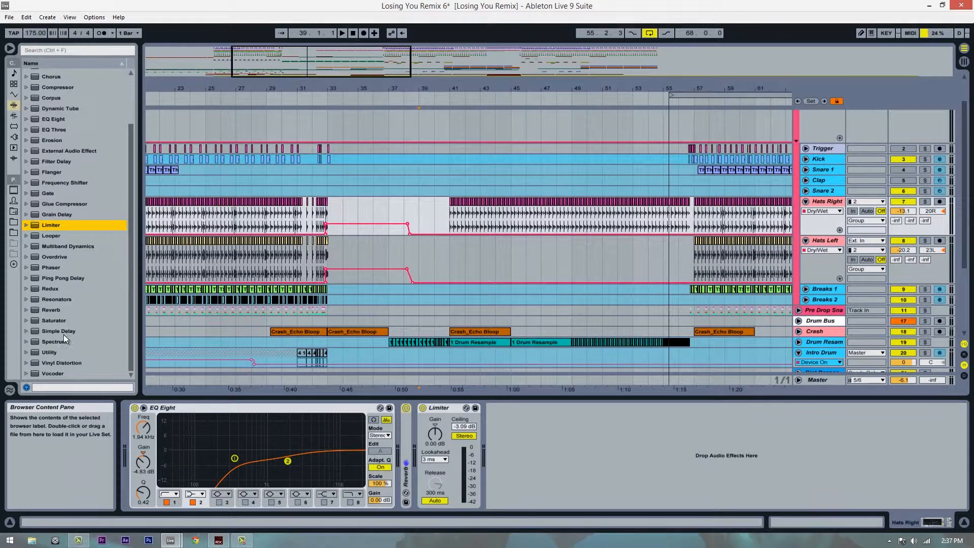
click(46, 353)
drag(418, 421, 422, 450)
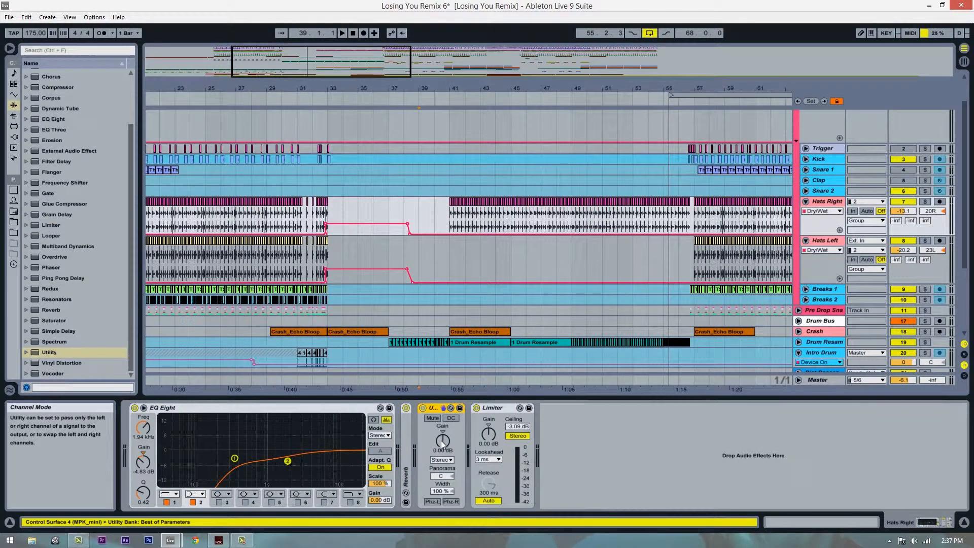
Step: Automate the Utility Gain on Hats Right to drop to -16.4 dB around bar 36, rise gradually from bar 41, and return to 0 dB at bar 57
right_click(442, 440)
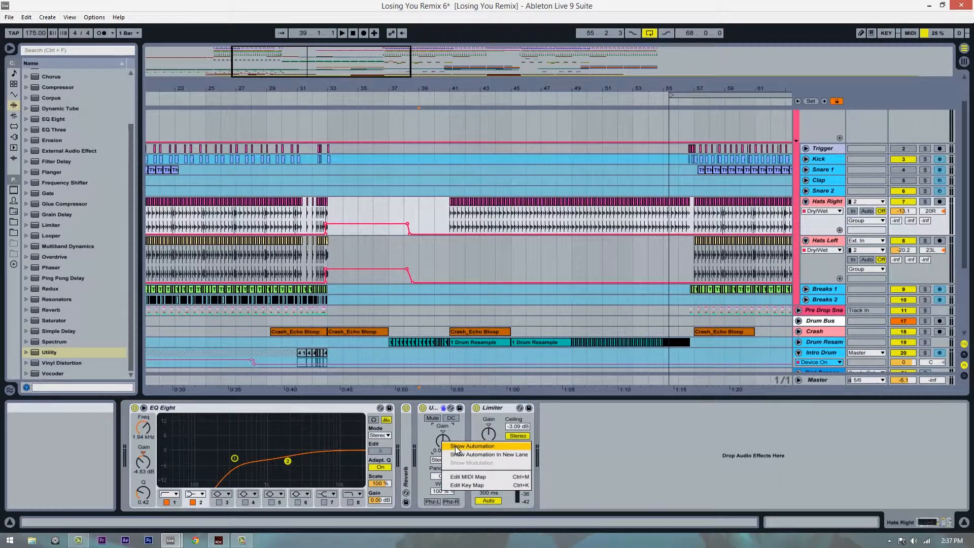
click(453, 447)
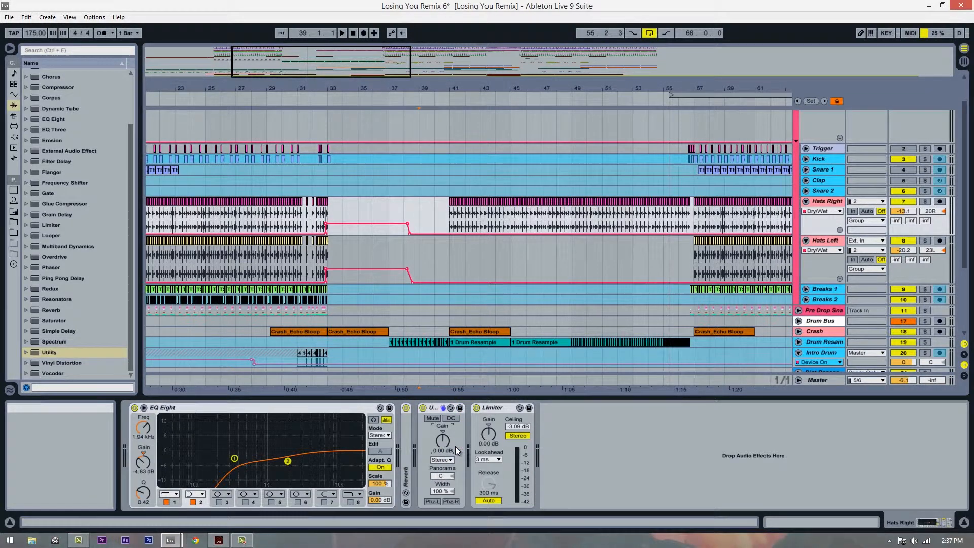
click(444, 231)
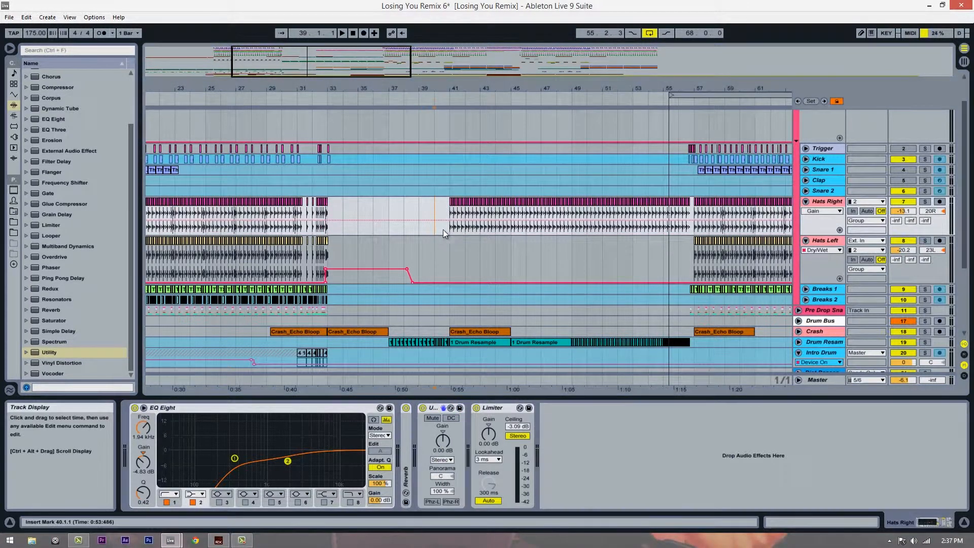
click(693, 220)
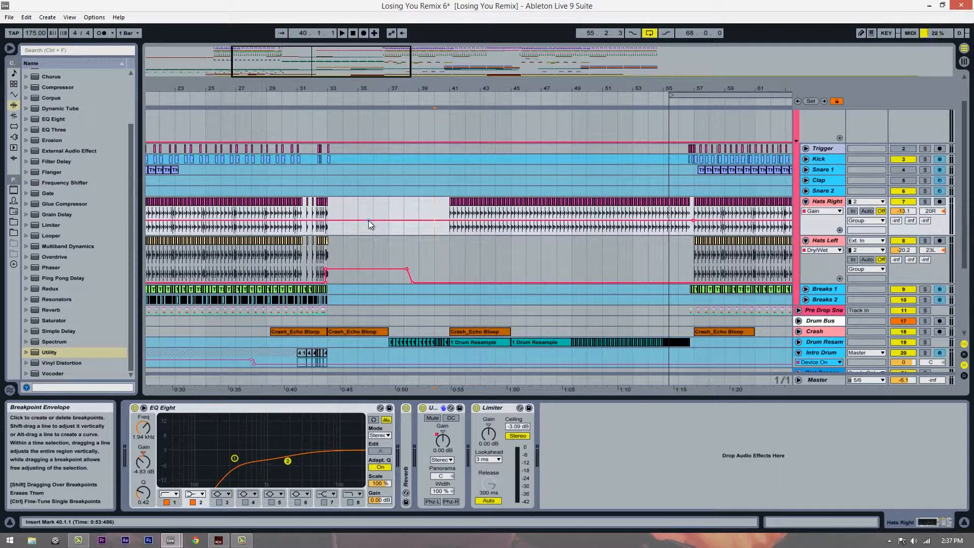
click(368, 220)
click(376, 220)
drag(684, 224, 684, 225)
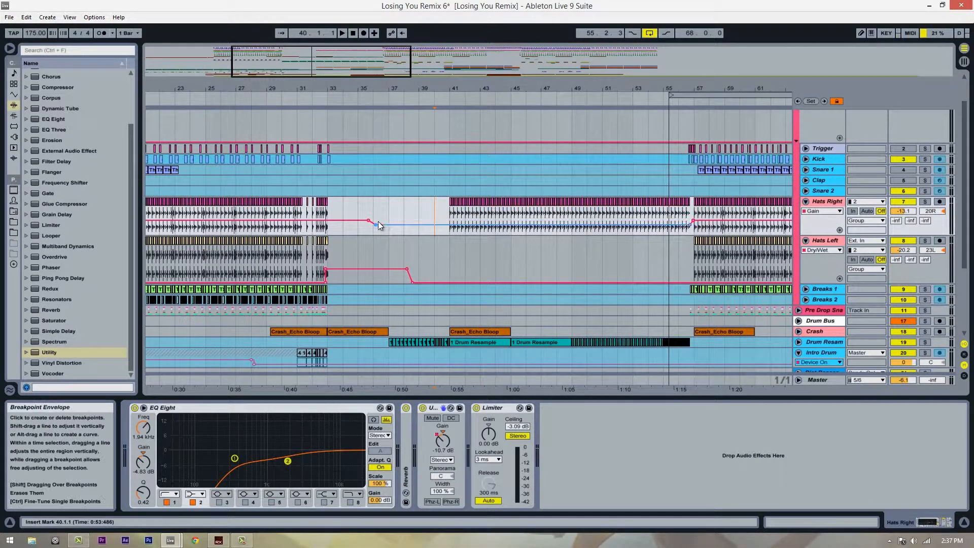
drag(427, 227, 440, 228)
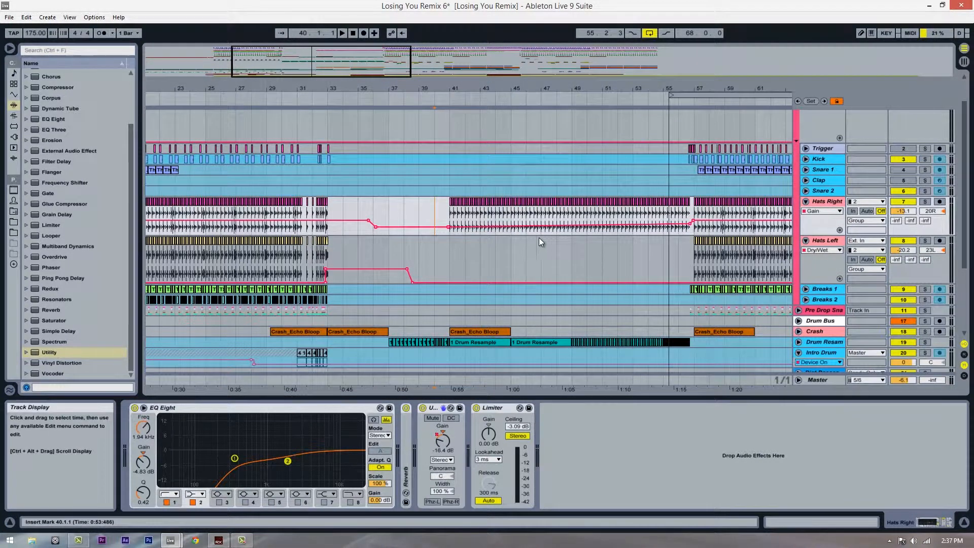
Step: Play from 33.1.1 past bar 57 to check the Gain automation, with the Hats Right track enlarged
click(333, 202)
key(space)
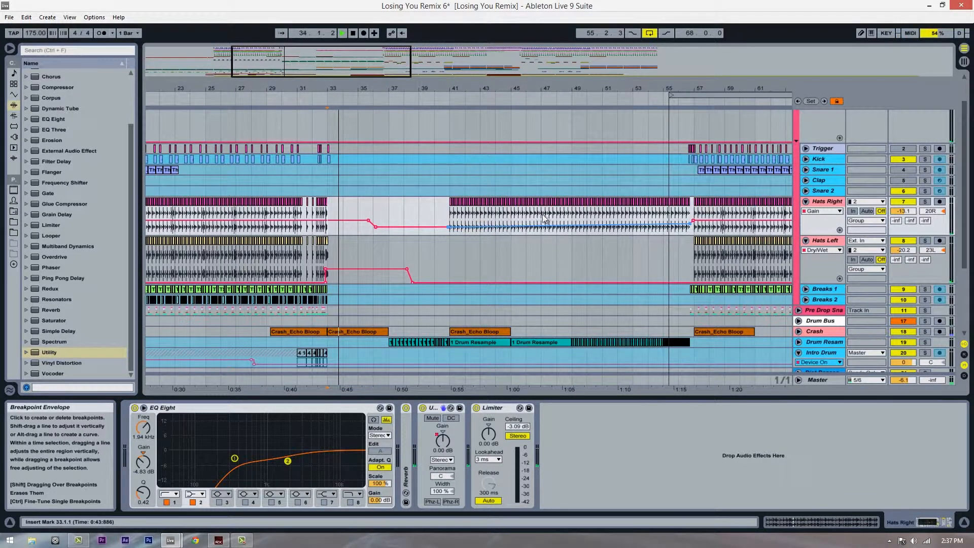
drag(824, 245, 825, 292)
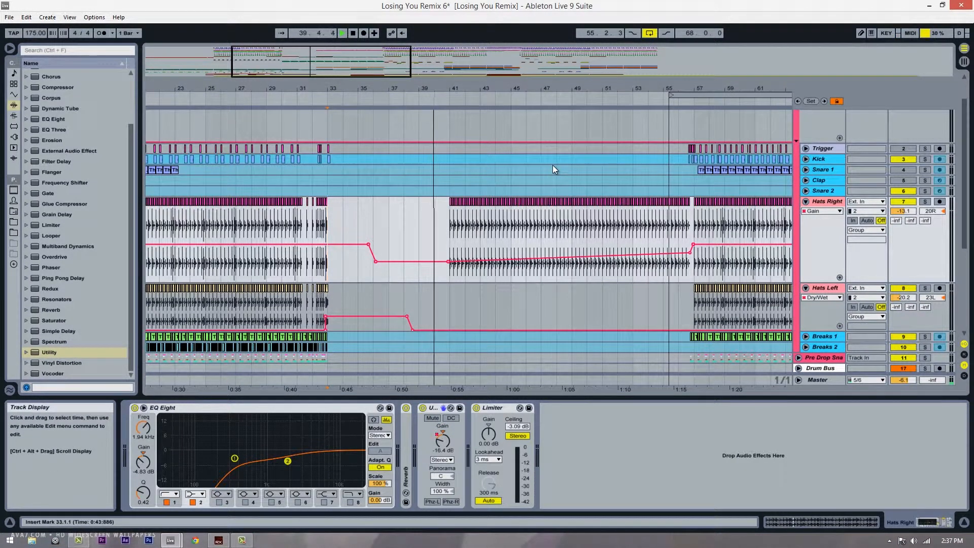
mouse_move(448, 261)
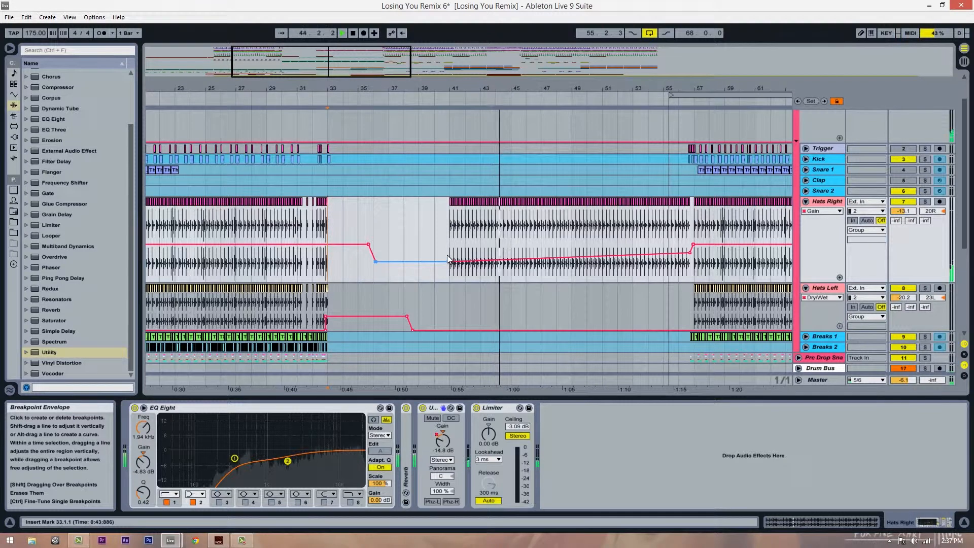
mouse_move(689, 254)
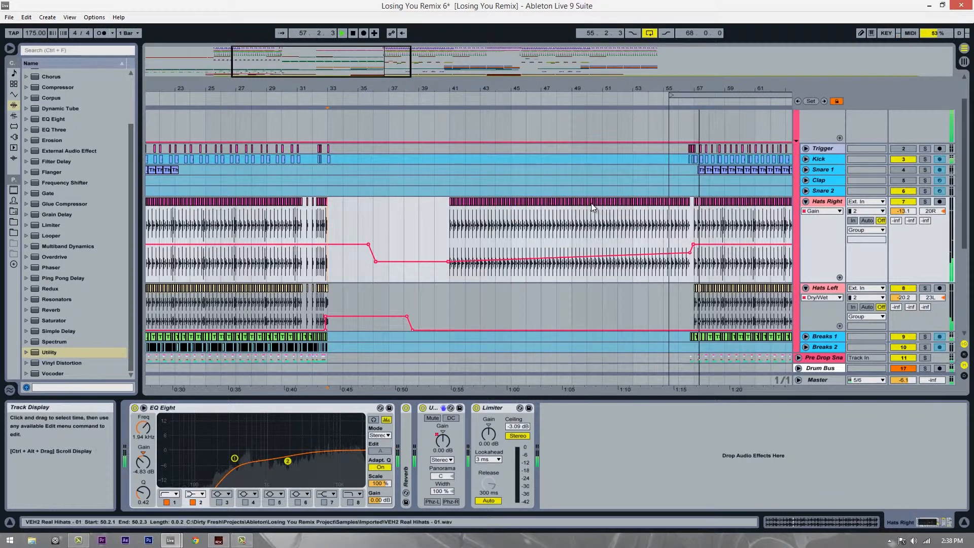
key(space)
click(434, 243)
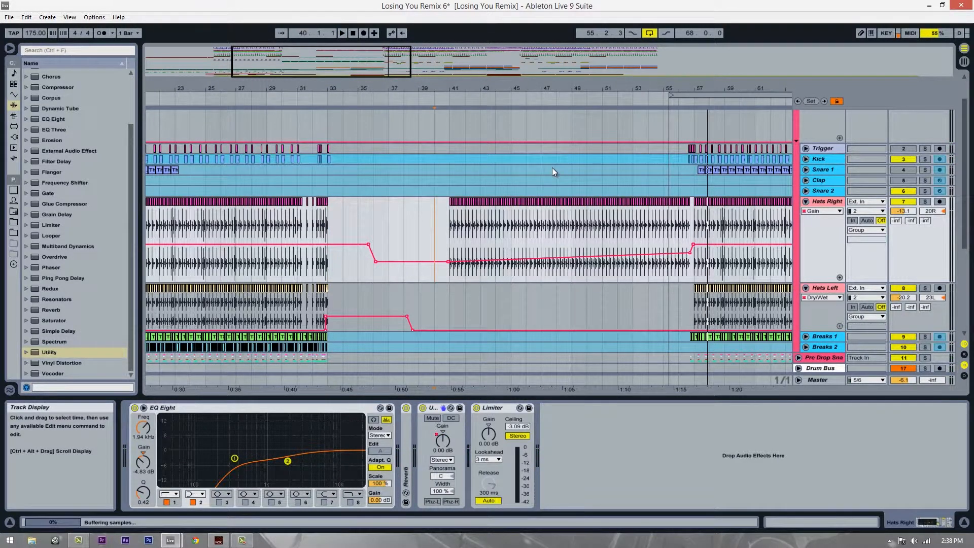
Step: Copy the half bar of hats from 17.1.1 to 17.3.1 on the Hats Left track
scroll(552, 167, down, 2)
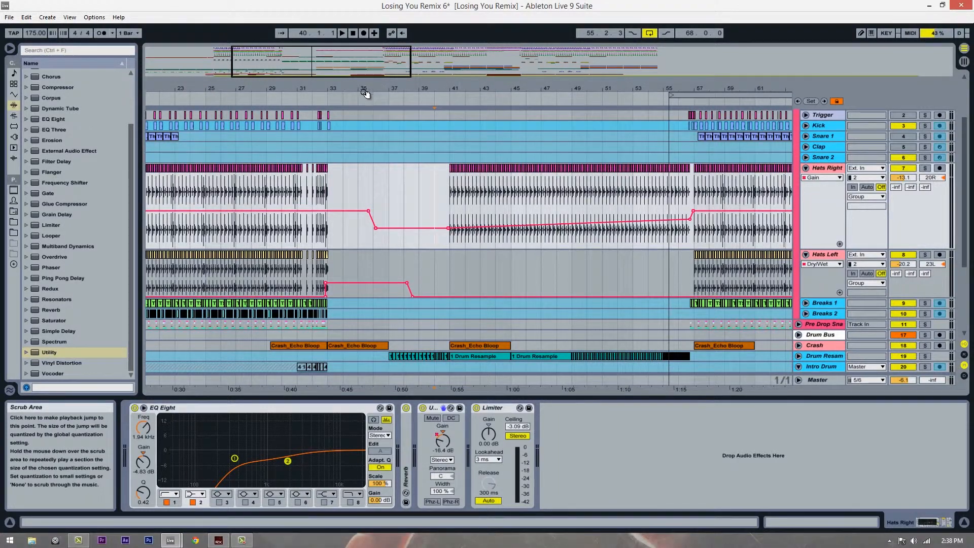
drag(369, 92, 452, 122)
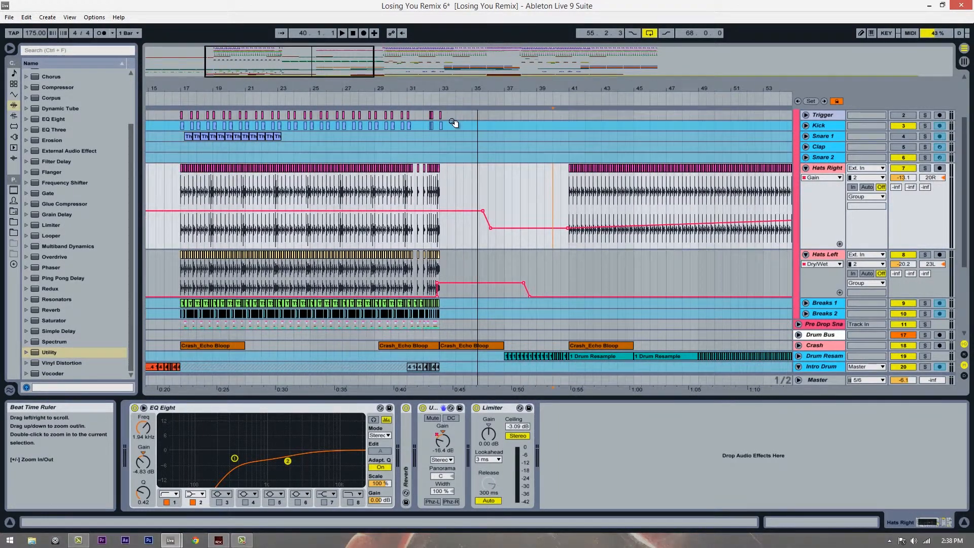
click(177, 276)
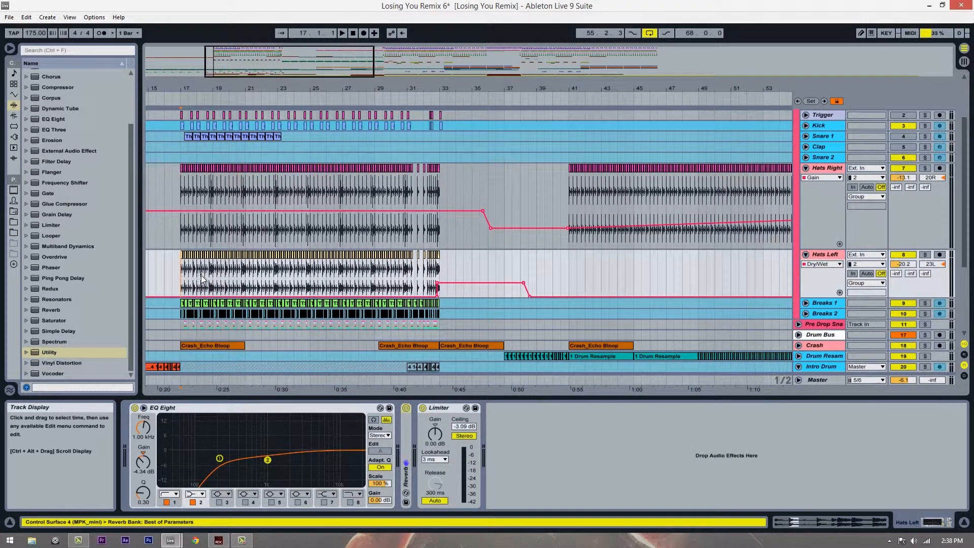
drag(181, 275, 209, 279)
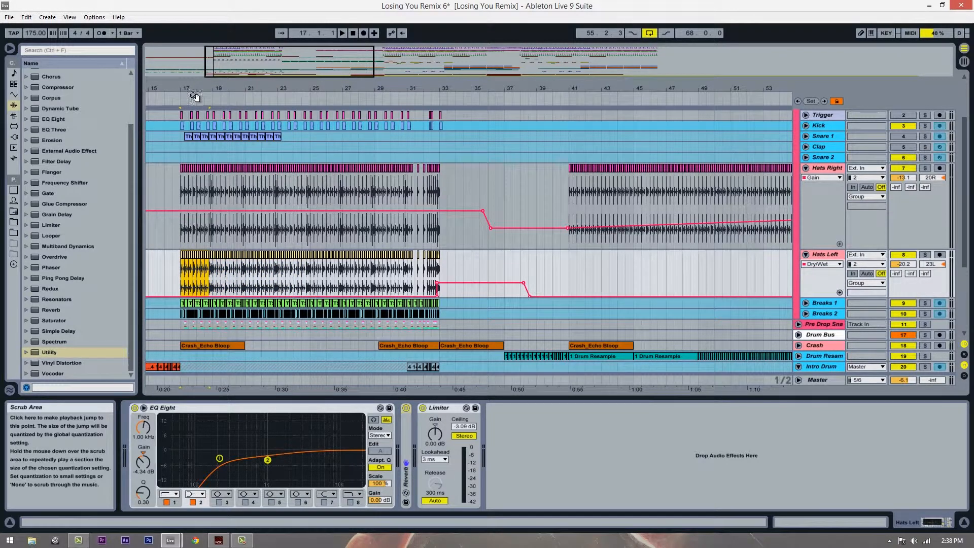
mouse_move(195, 91)
mouse_down()
mouse_move(196, 126)
mouse_move(227, 145)
mouse_move(198, 92)
mouse_up()
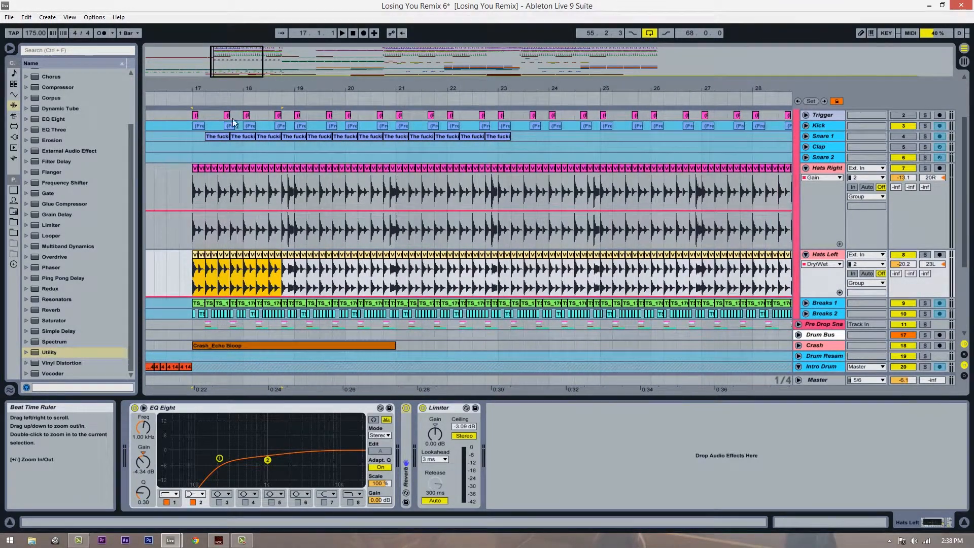
click(192, 283)
shift+click(215, 283)
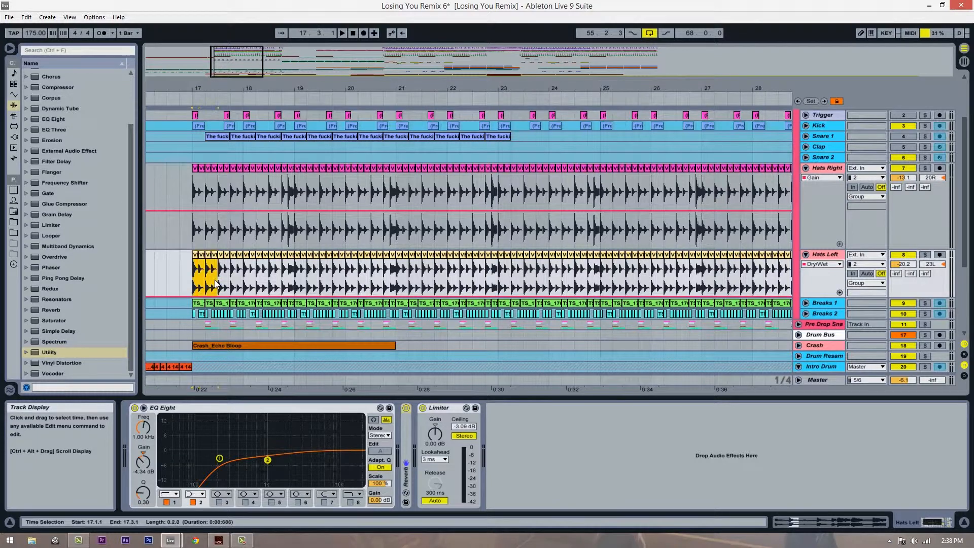
Step: Try lowering the rising Gain automation segment between bars 41 and 57 on the Hats Right track
drag(396, 90, 364, 90)
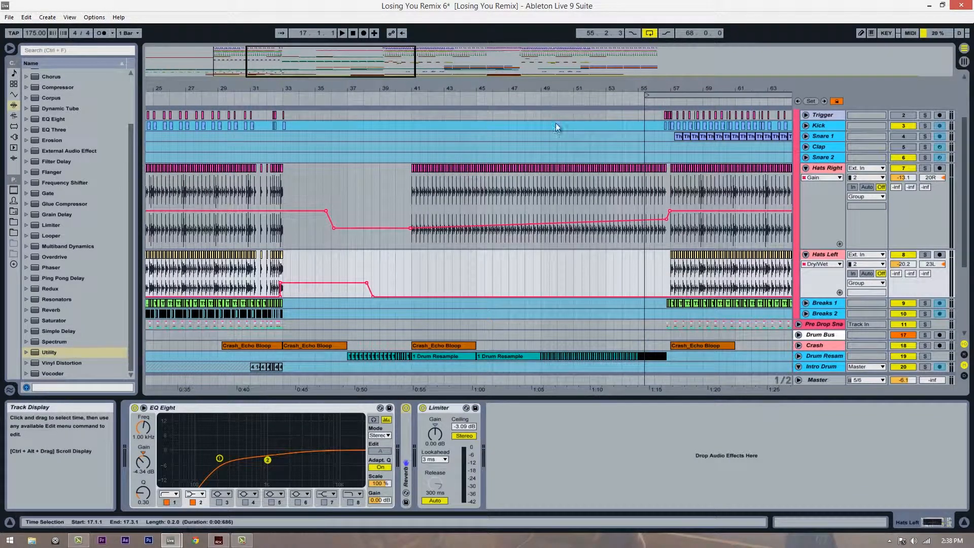
click(410, 228)
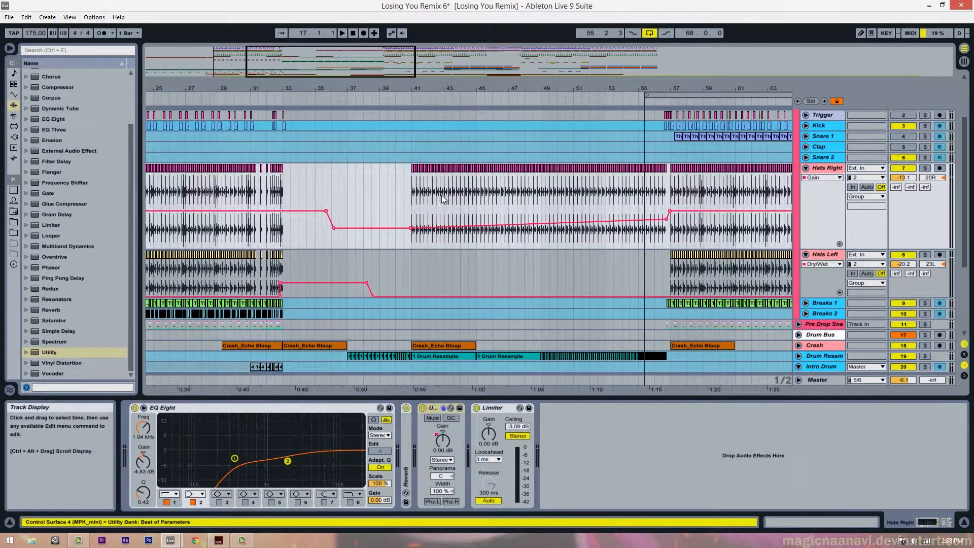
click(506, 226)
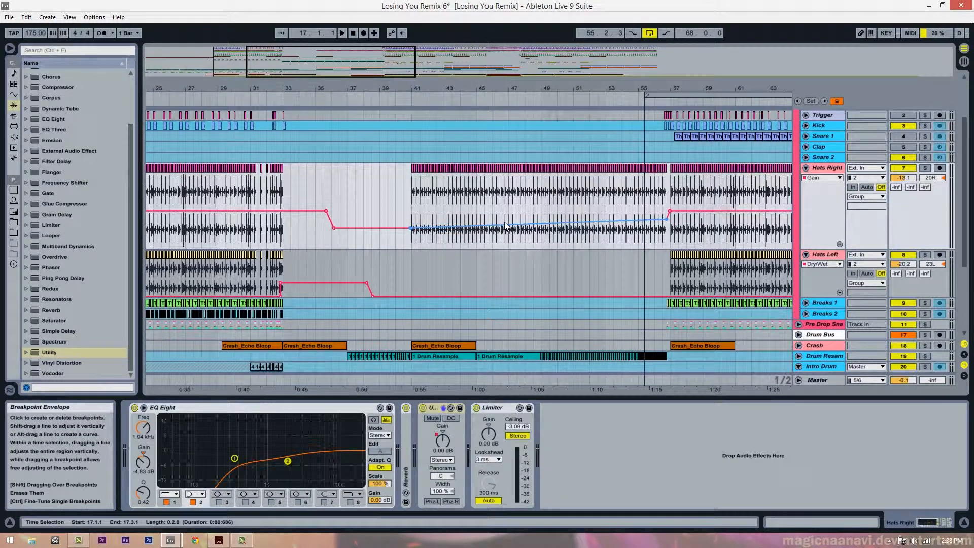
drag(505, 222, 506, 223)
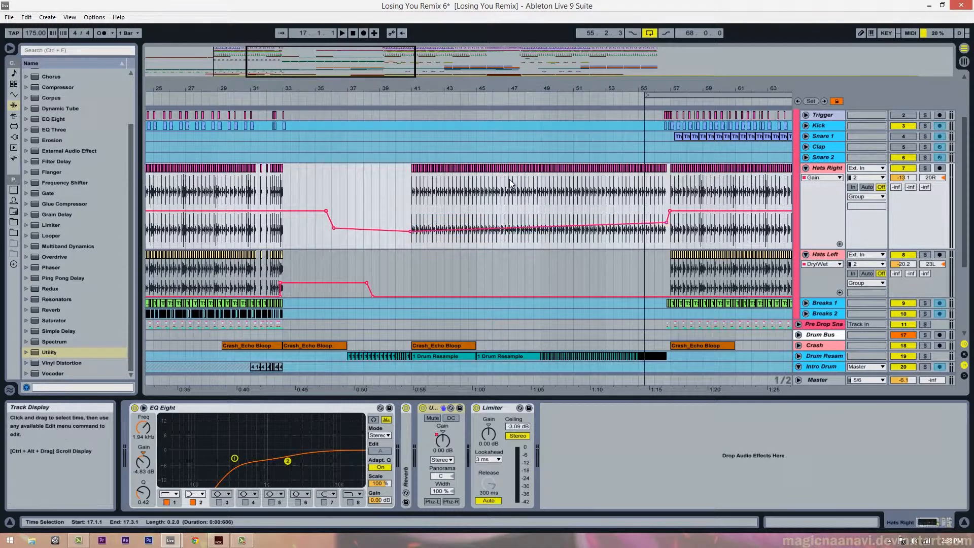
Step: Paste the copied half bar of hats at 41.1.1 on Hats Left and duplicate it to fill bar 41
scroll(433, 219, down, 1)
drag(488, 90, 442, 98)
click(349, 267)
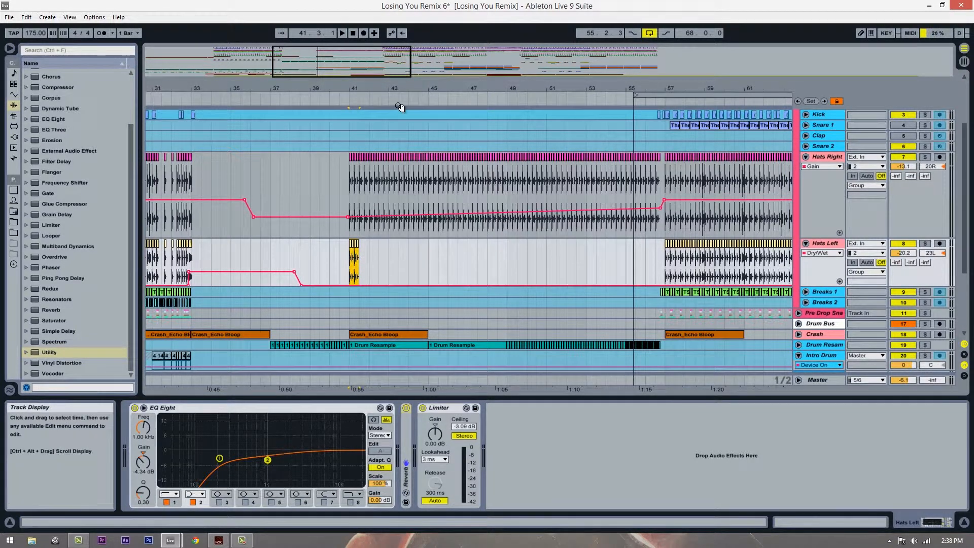
key(ctrl+d)
Step: Select the hats from 41.1.1 to 42.1.1 on Hats Left and duplicate them three times, up to bar 45
drag(353, 89, 355, 95)
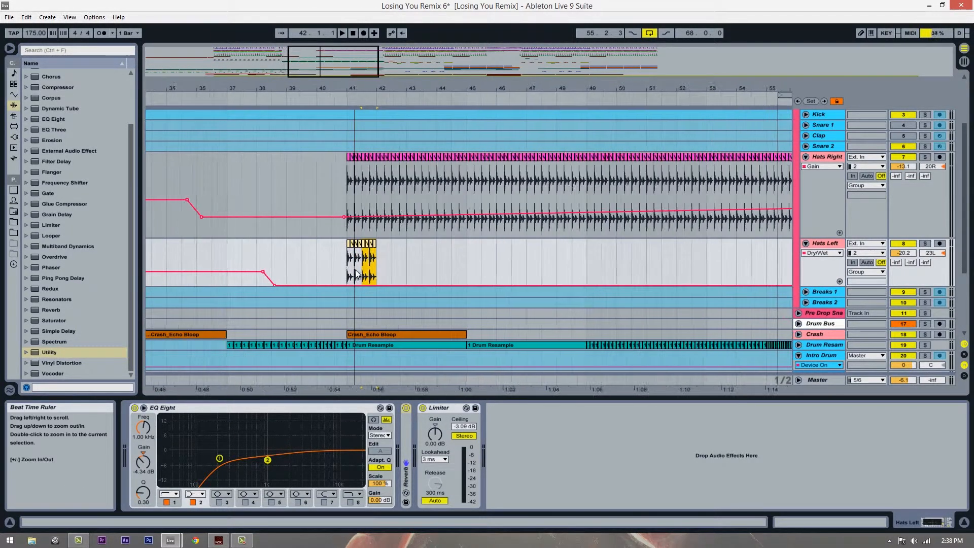
click(348, 267)
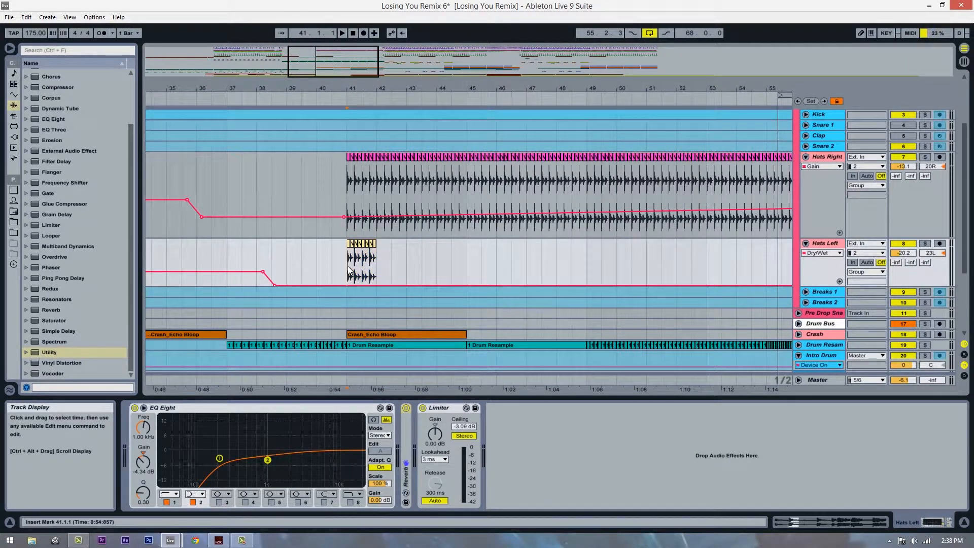
mouse_move(351, 92)
mouse_down()
mouse_move(353, 100)
mouse_move(352, 87)
mouse_up()
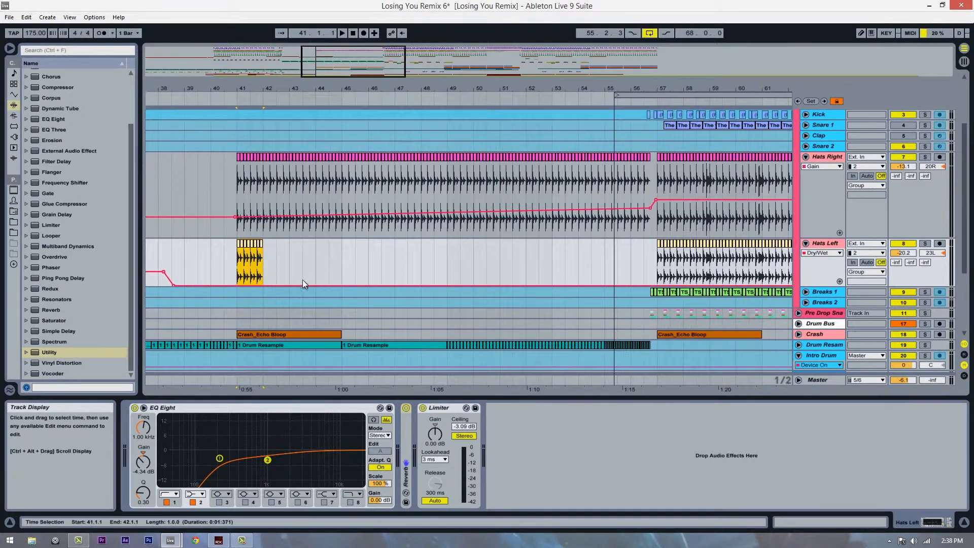
click(262, 266)
click(250, 243)
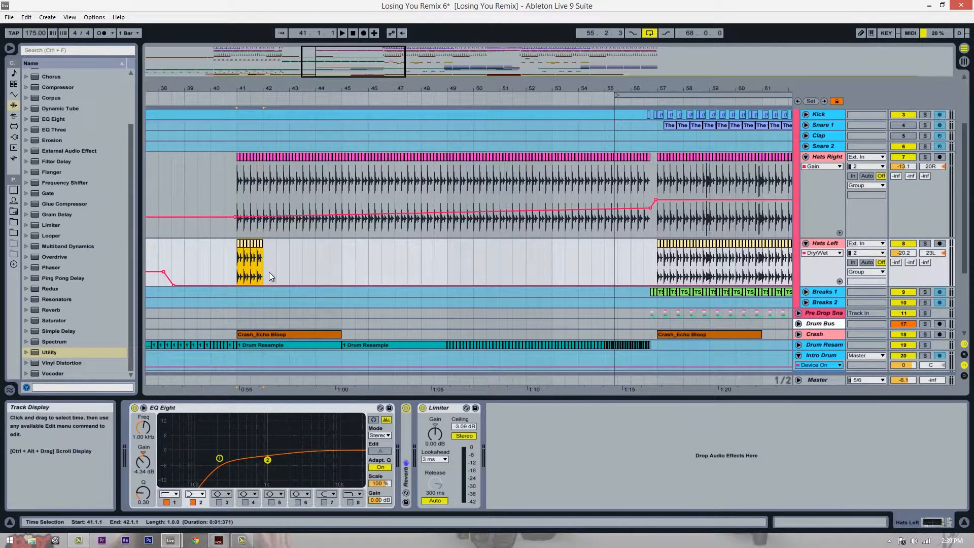
key(ctrl+d)
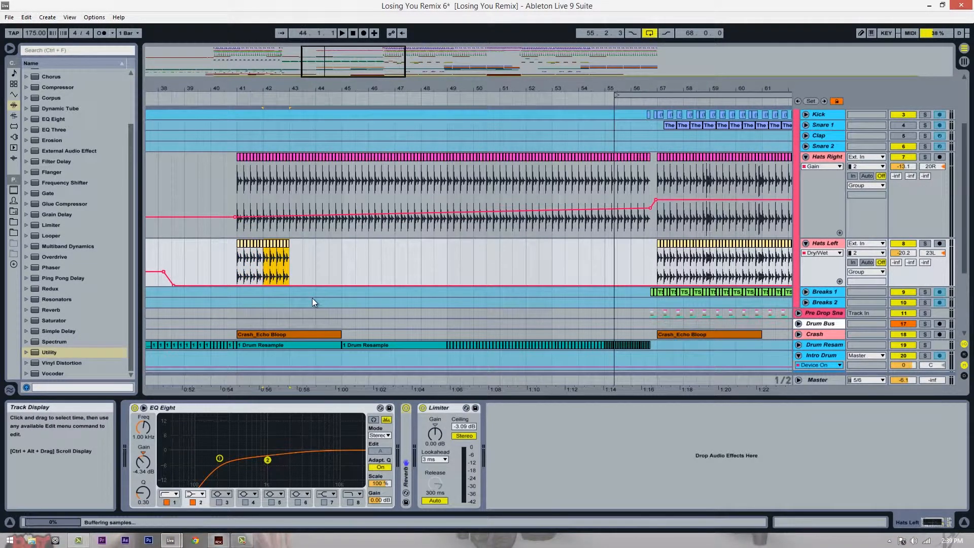
key(ctrl+d)
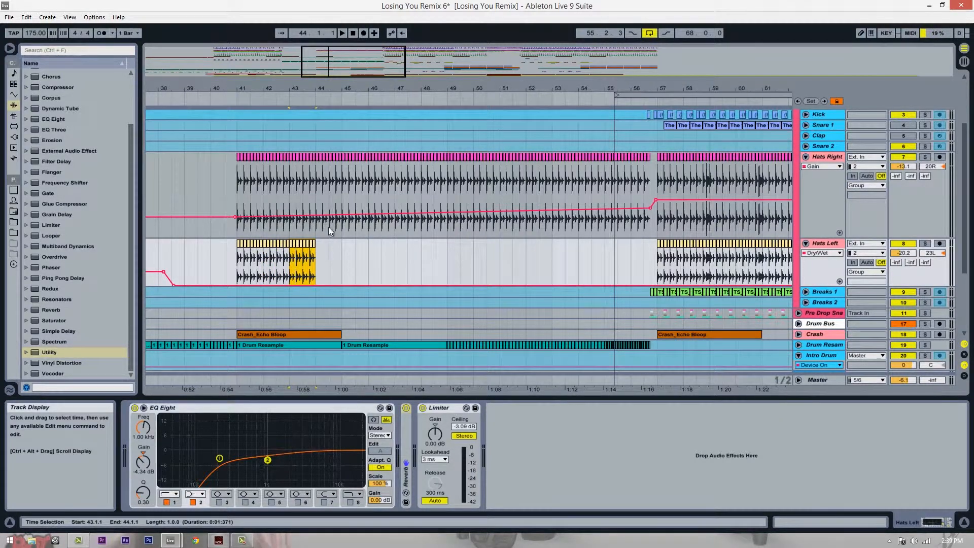
key(ctrl+d)
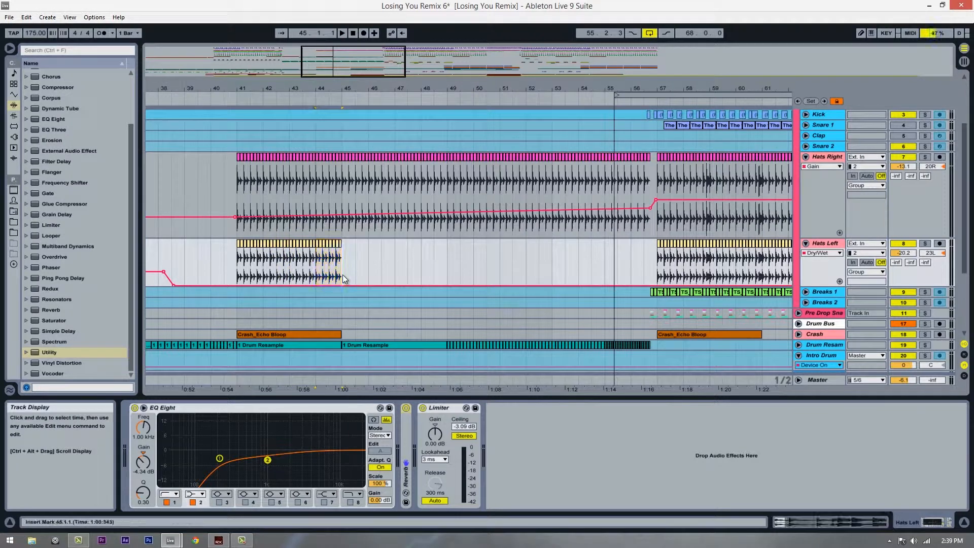
Step: Select the four-bar hats block from bar 41 to 45 on Hats Left and duplicate it three times, up to bar 57
drag(342, 278, 240, 279)
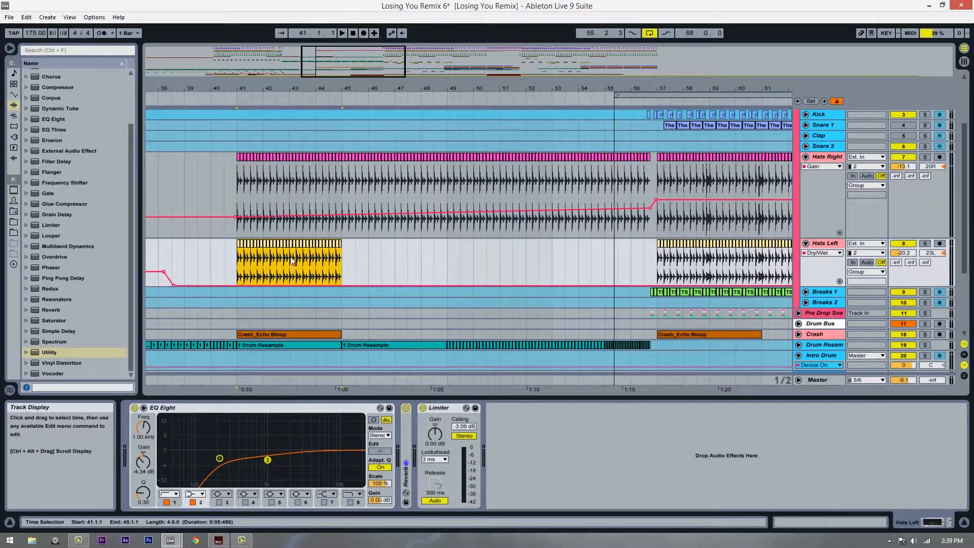
key(ctrl+d)
key(ctrl+d)
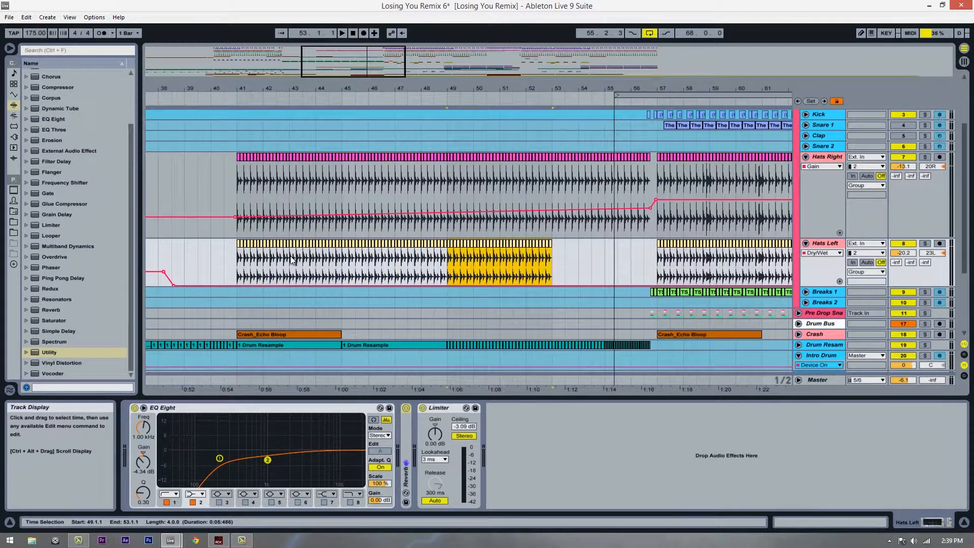
key(ctrl+d)
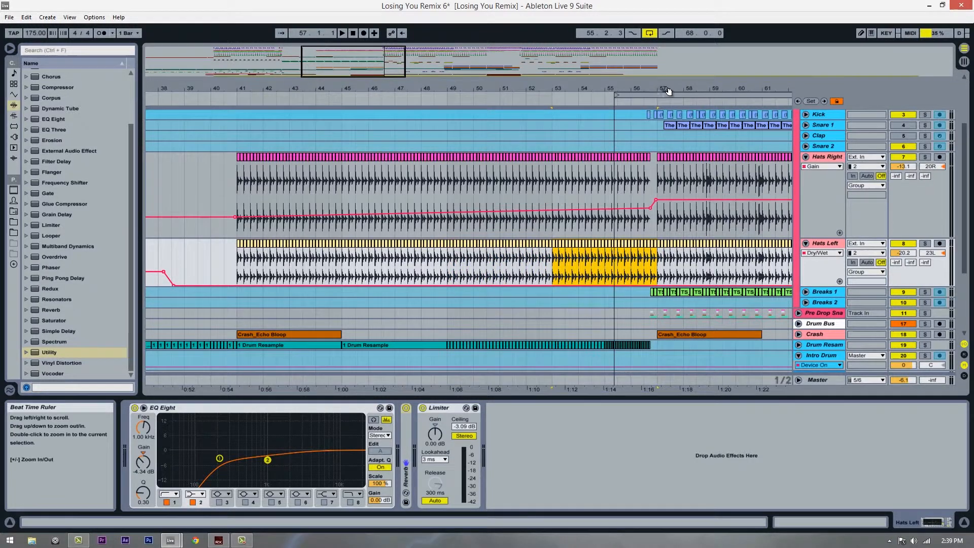
Step: Delete the Hats Left clips from 56.4.1 to 57.1.1 to match the gap on Hats Right
drag(669, 91, 657, 93)
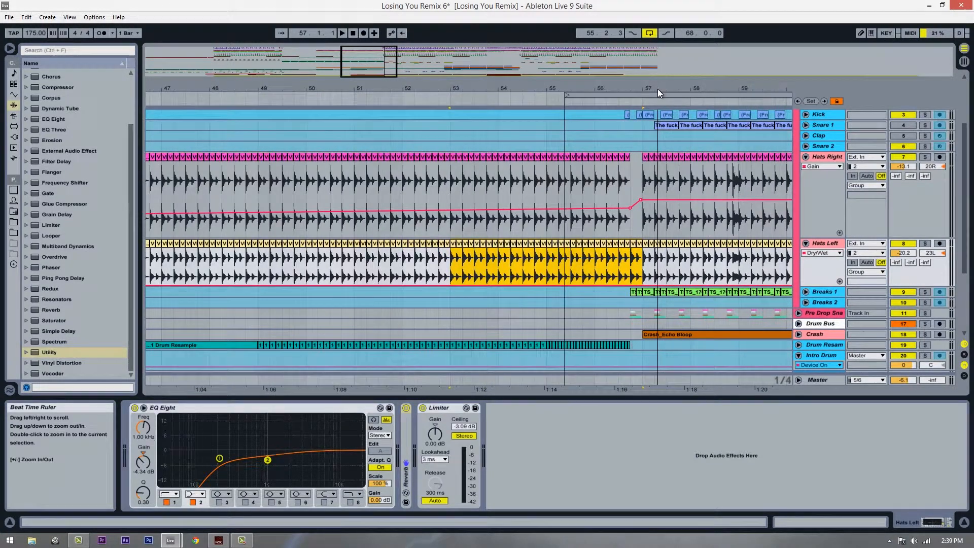
click(621, 267)
drag(631, 268, 639, 268)
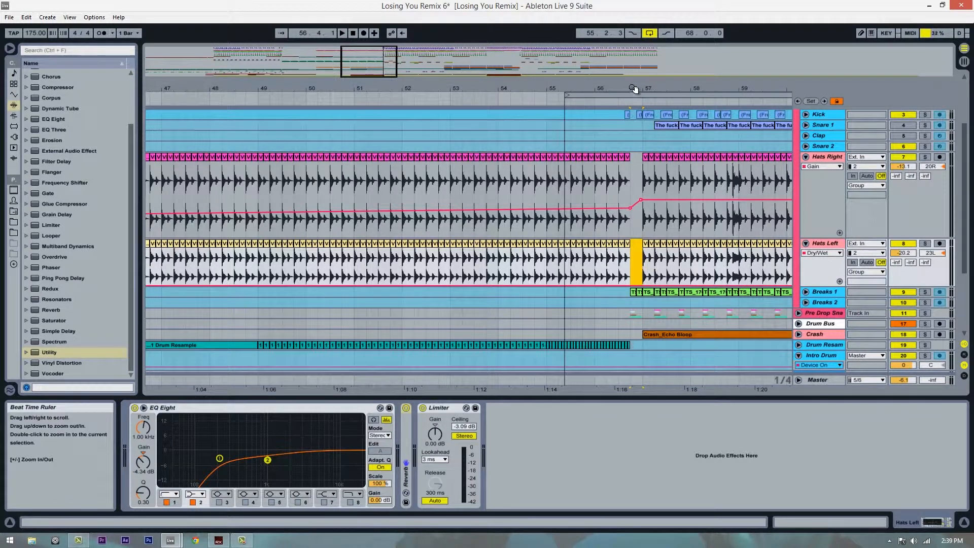
drag(634, 83, 635, 56)
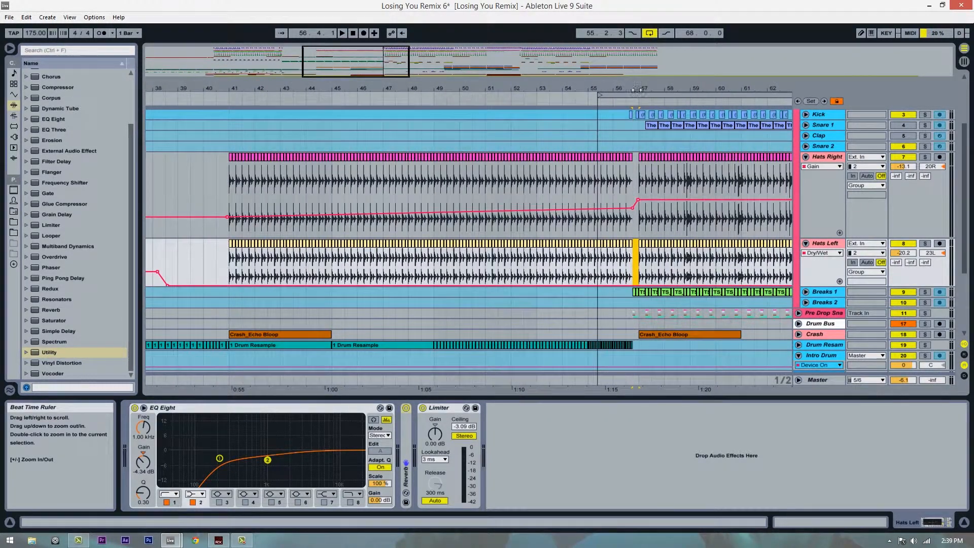
Step: Copy the automated Utility from Hats Right to Hats Left and place it between the Reverb and the Limiter
double_click(823, 245)
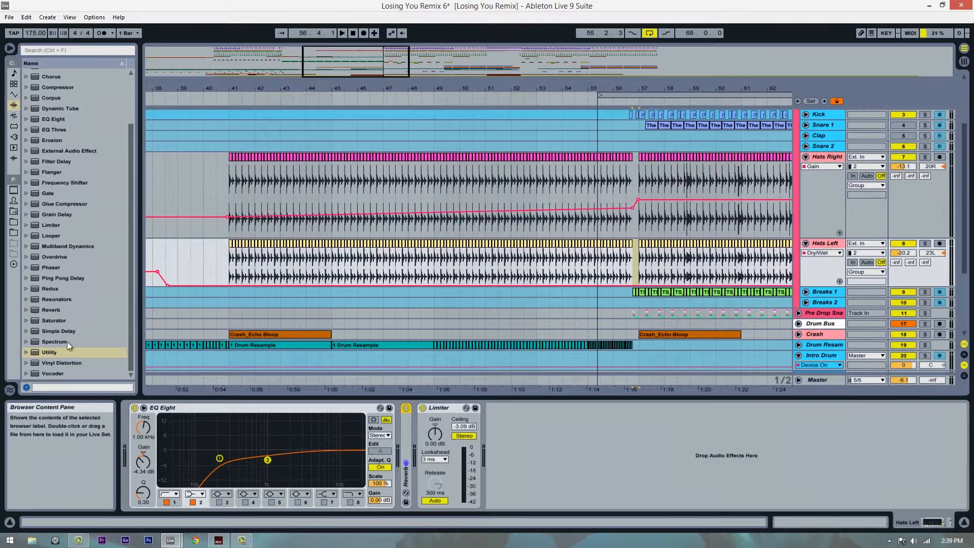
drag(45, 354, 86, 364)
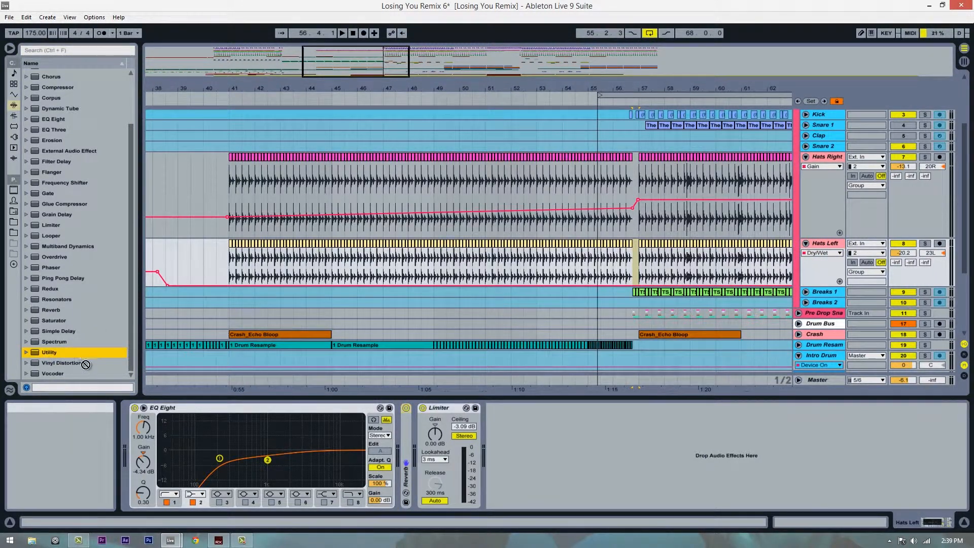
drag(757, 233, 815, 157)
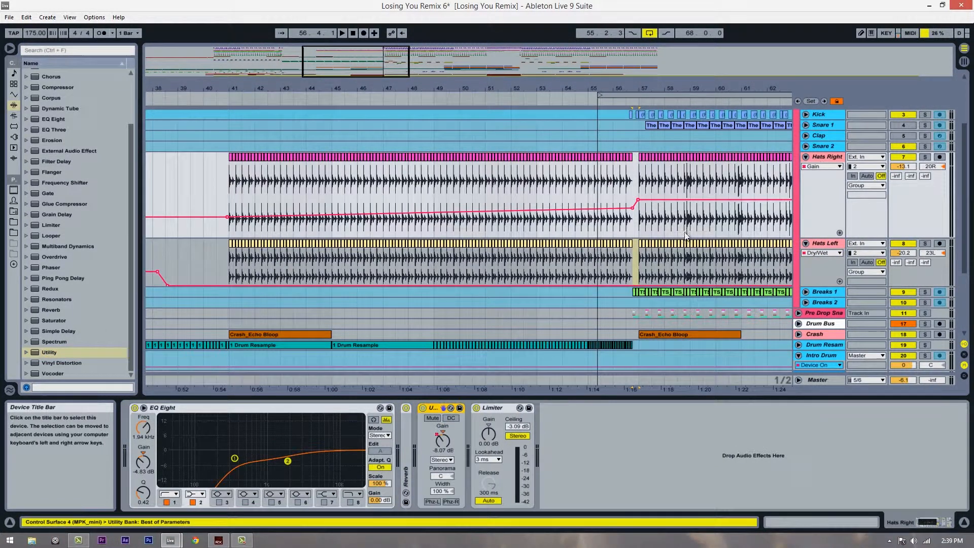
click(830, 243)
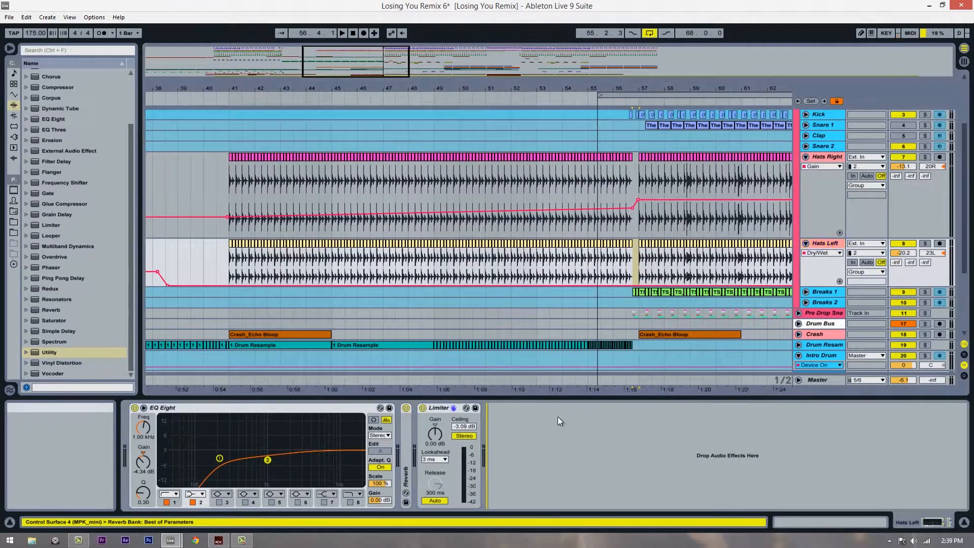
key(ctrl+v)
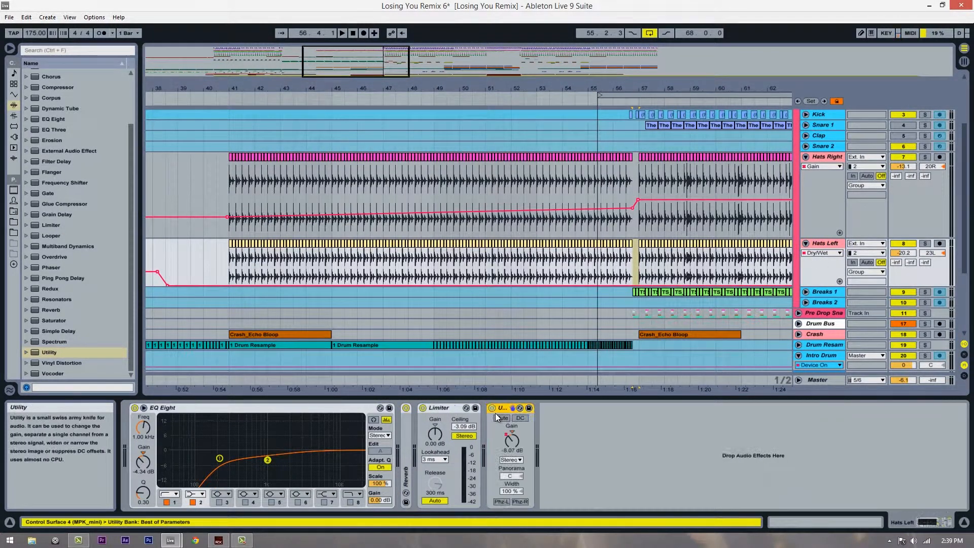
drag(498, 407, 429, 422)
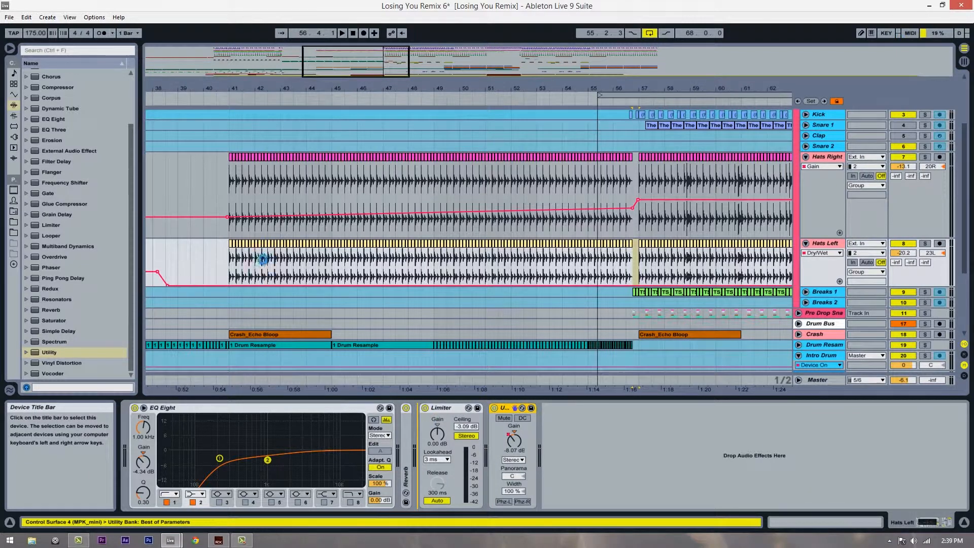
Step: Play the arrangement from 41.1.1 and compare the build-up with Hats Left muted and unmuted
click(229, 276)
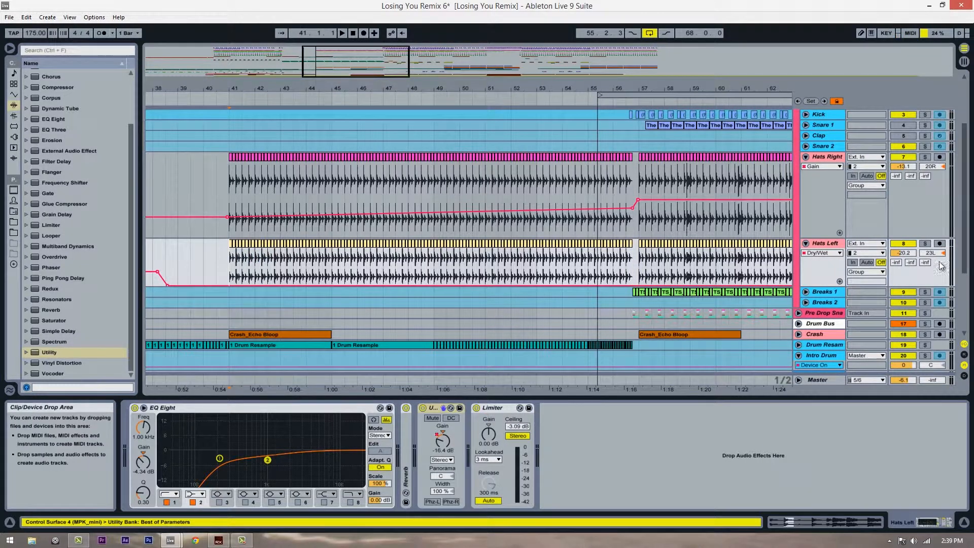
key(space)
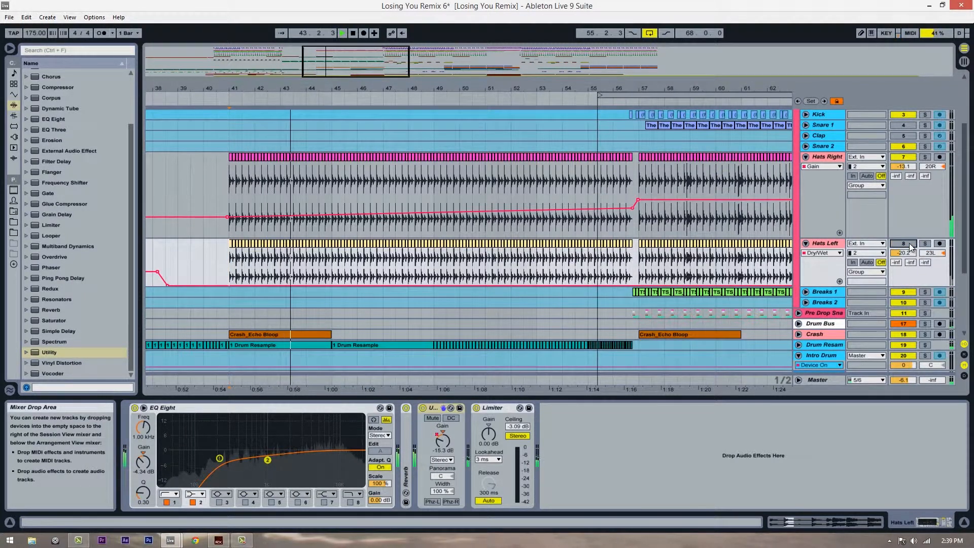
key(space)
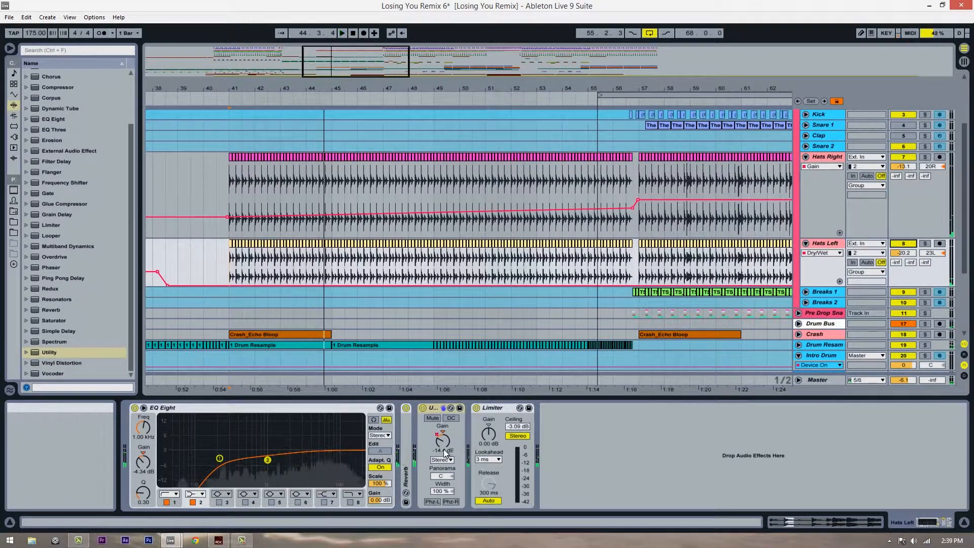
Step: Show the Utility Gain automation on Hats Left and slightly lower its rising segment between bars 41 and 57
click(442, 444)
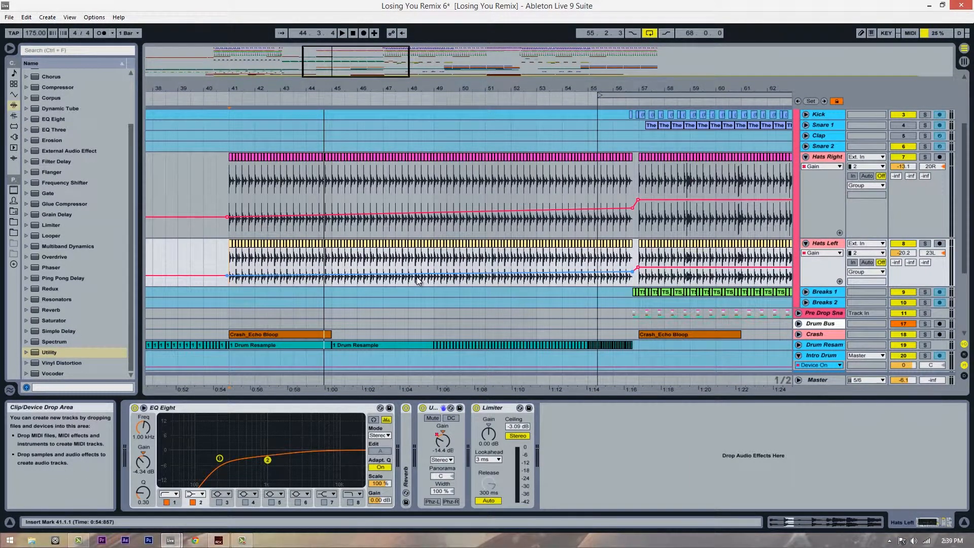
drag(416, 277, 416, 277)
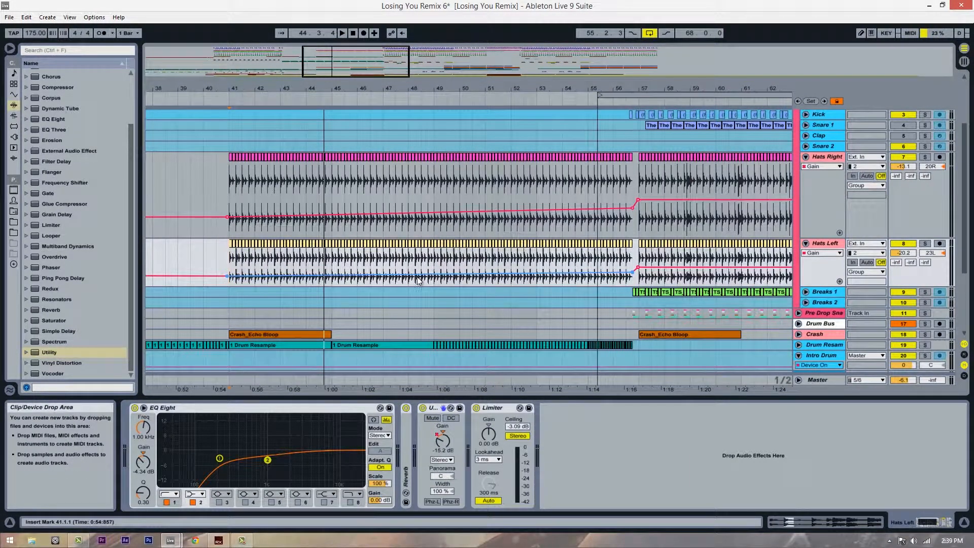
Step: Enlarge the Hats Left track lane to inspect its Gain automation between bars 41 and 57
click(835, 289)
drag(833, 286, 833, 333)
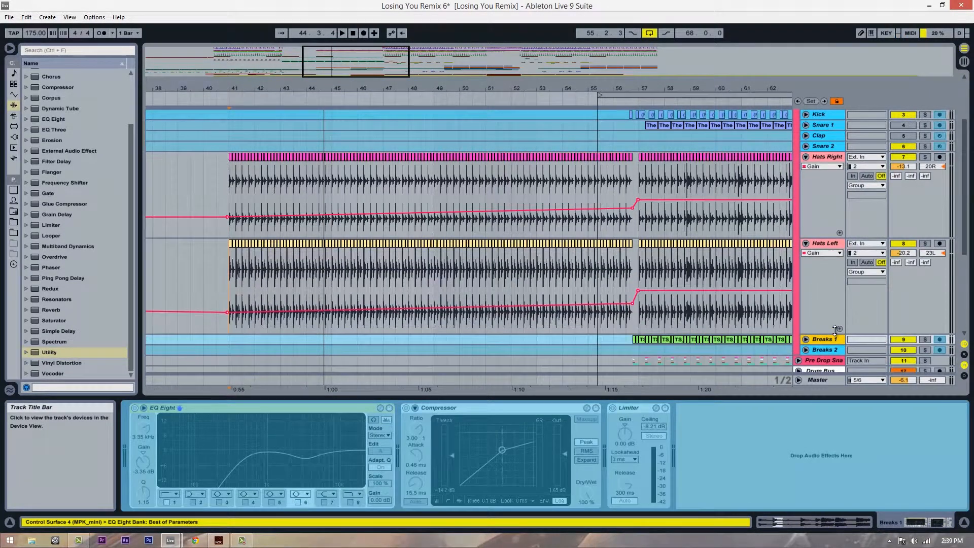
click(582, 311)
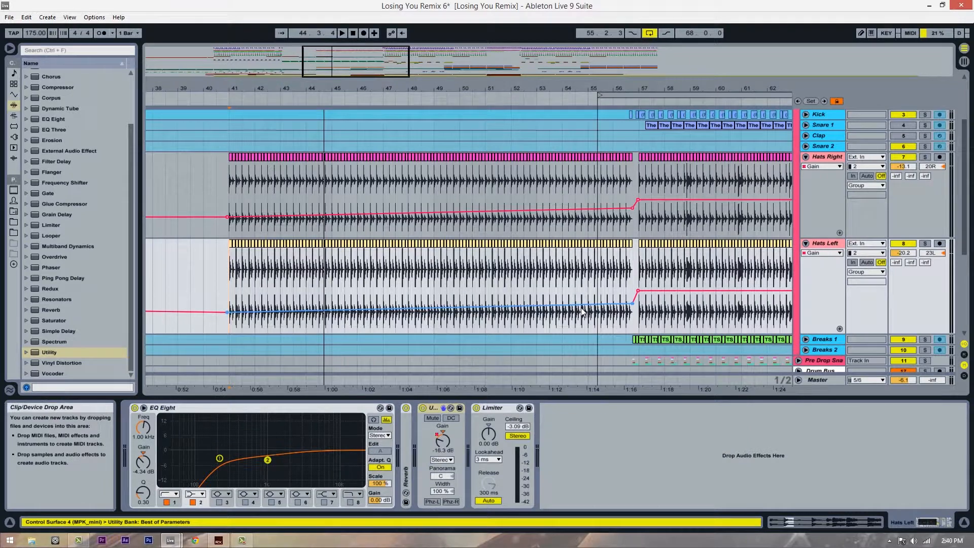
Step: Play the arrangement from 33.1.1 to hear the hi-hats enter and build up in the breakdown
drag(548, 96, 550, 89)
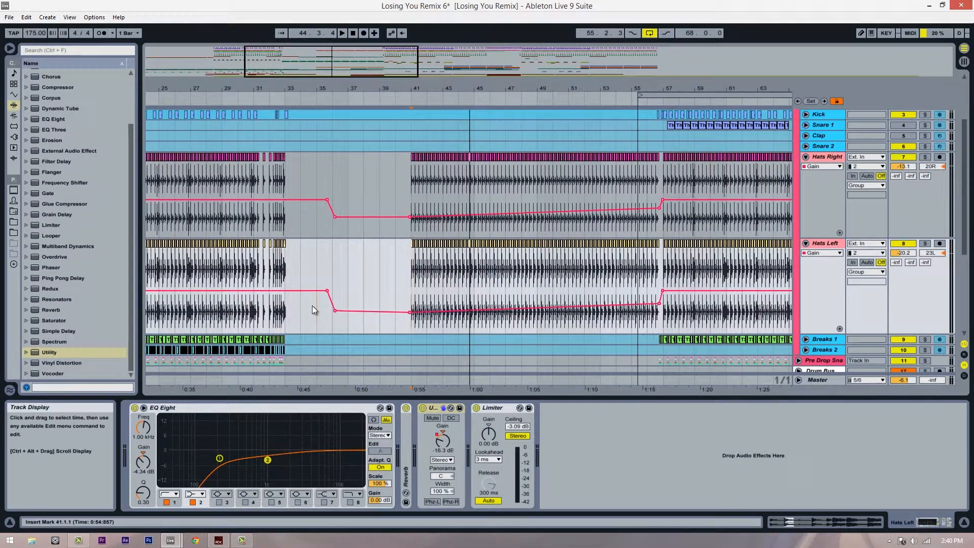
click(285, 320)
key(space)
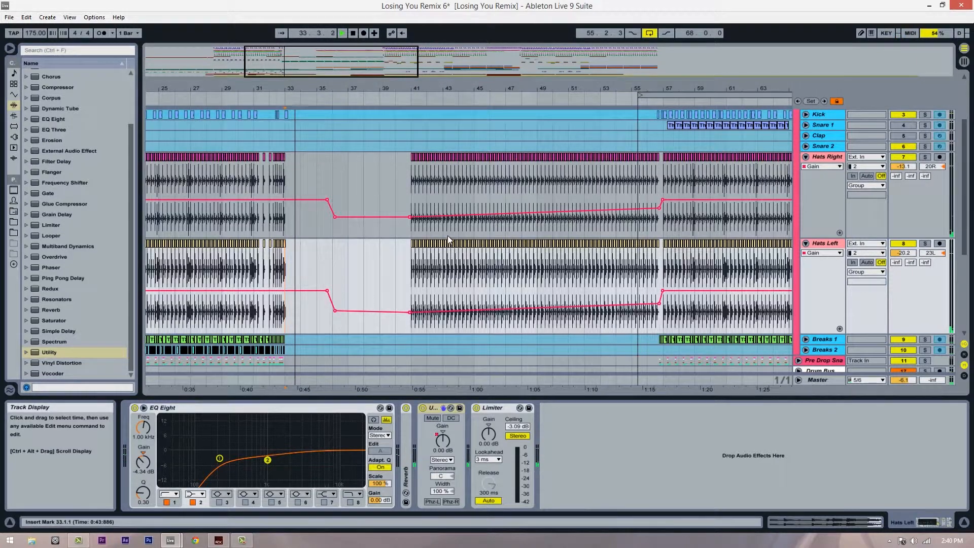
scroll(447, 235, down, 3)
mouse_move(496, 92)
mouse_down()
mouse_move(463, 96)
mouse_move(495, 90)
mouse_up()
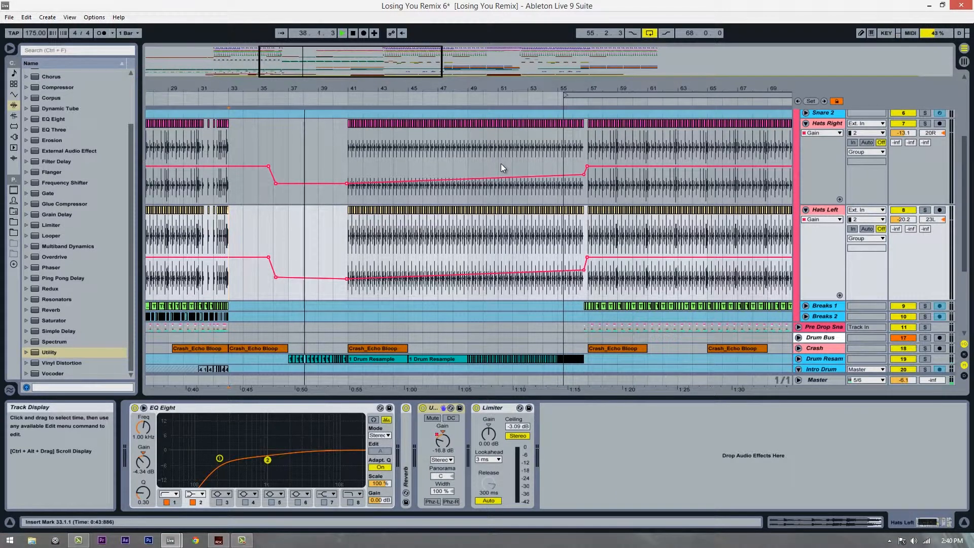
scroll(494, 244, down, 3)
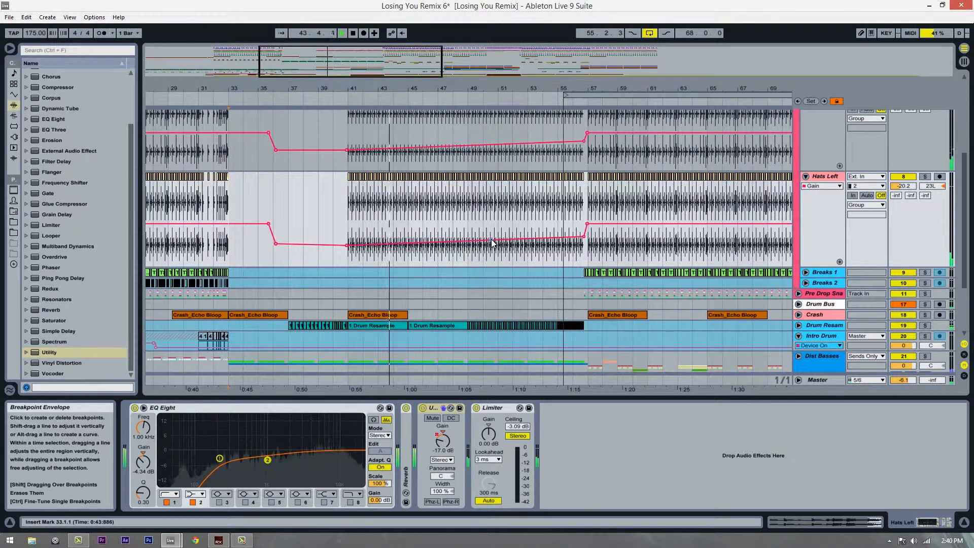
key(space)
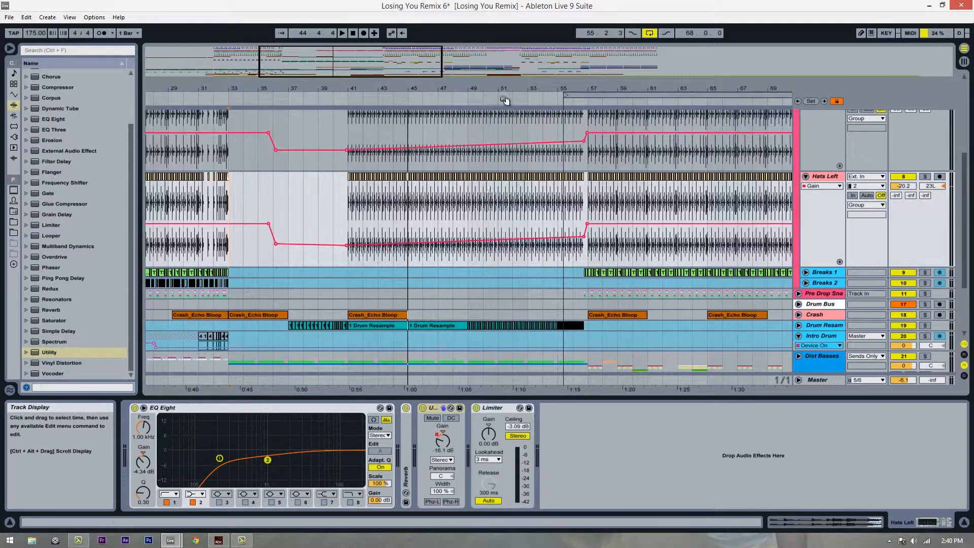
Step: Reduce the lane heights of the Hats Left and Hats Right tracks
drag(503, 88, 503, 86)
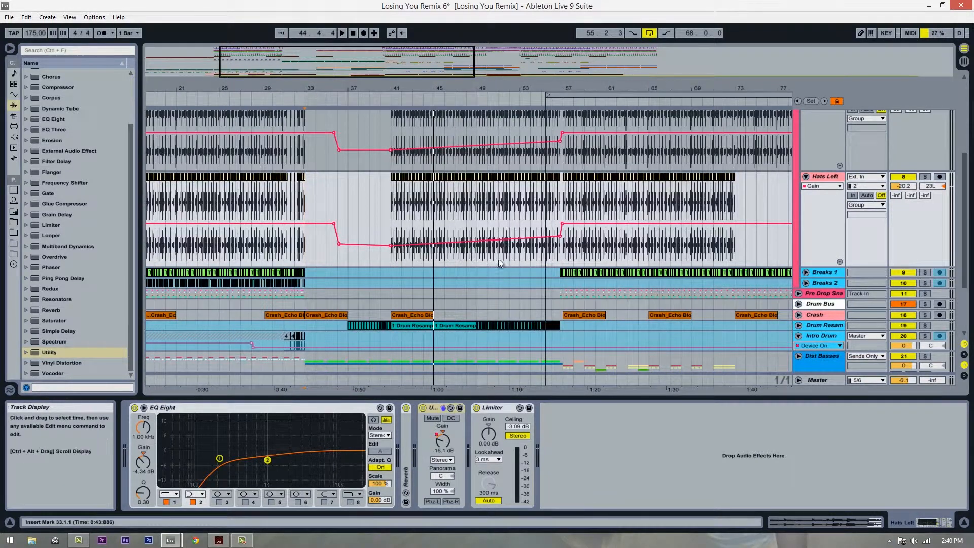
scroll(498, 259, up, 1)
scroll(492, 241, down, 3)
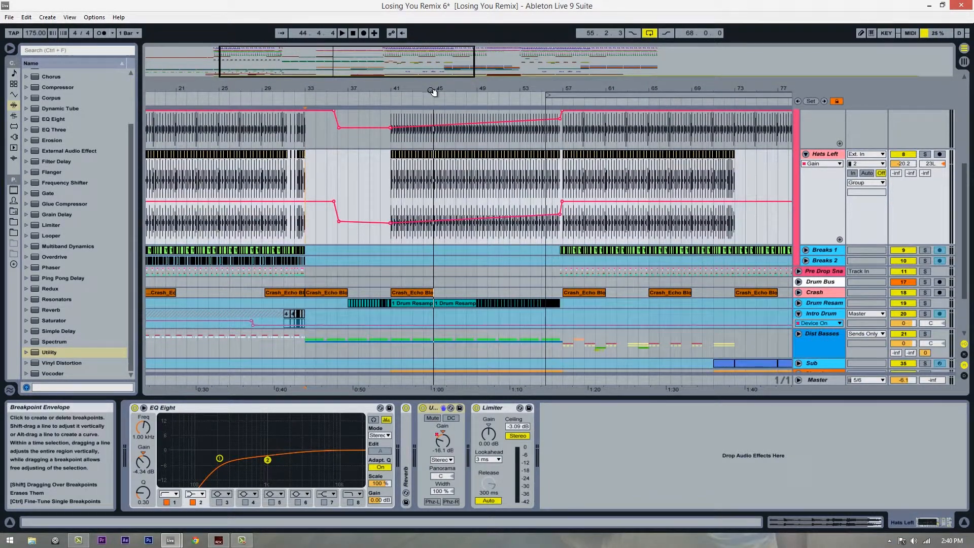
drag(433, 92, 482, 93)
scroll(431, 159, up, 4)
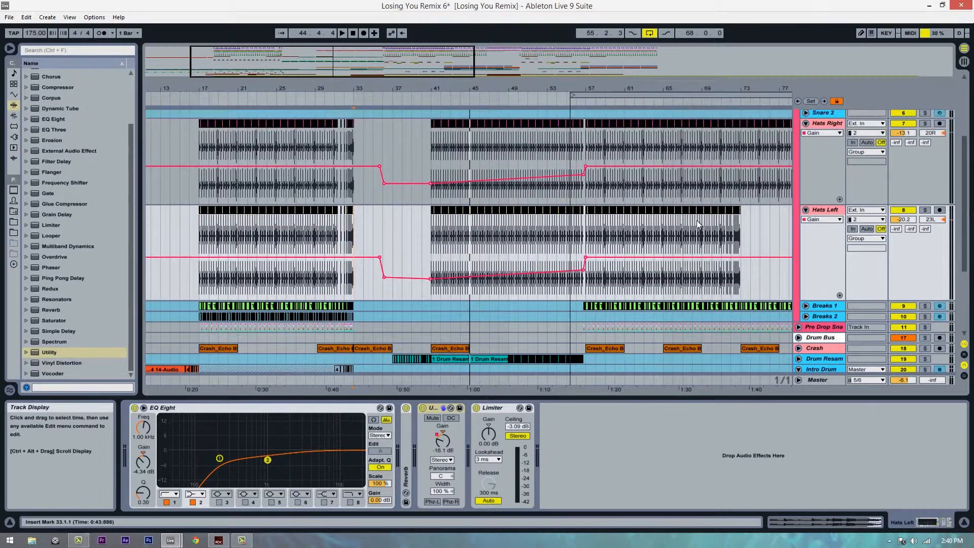
scroll(698, 223, up, 3)
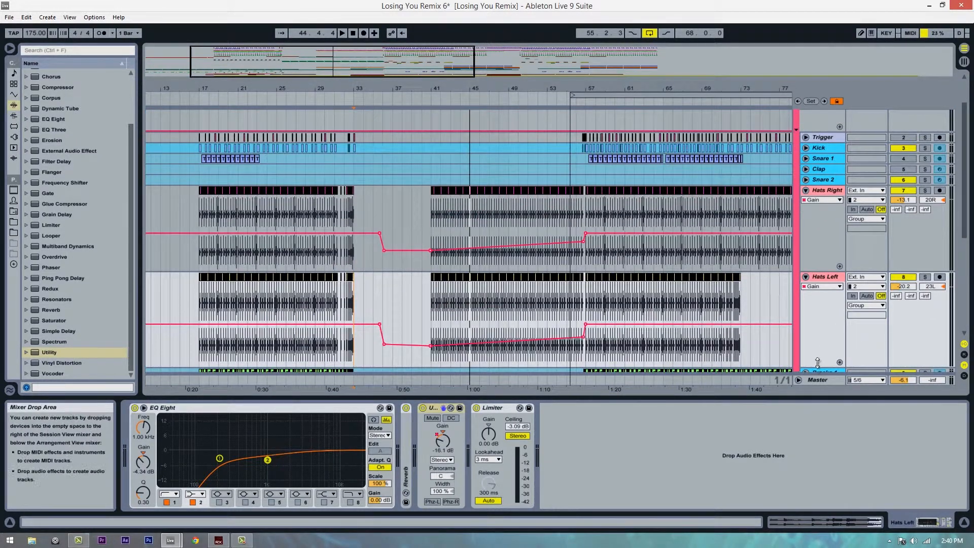
drag(816, 370, 815, 320)
drag(815, 266, 816, 228)
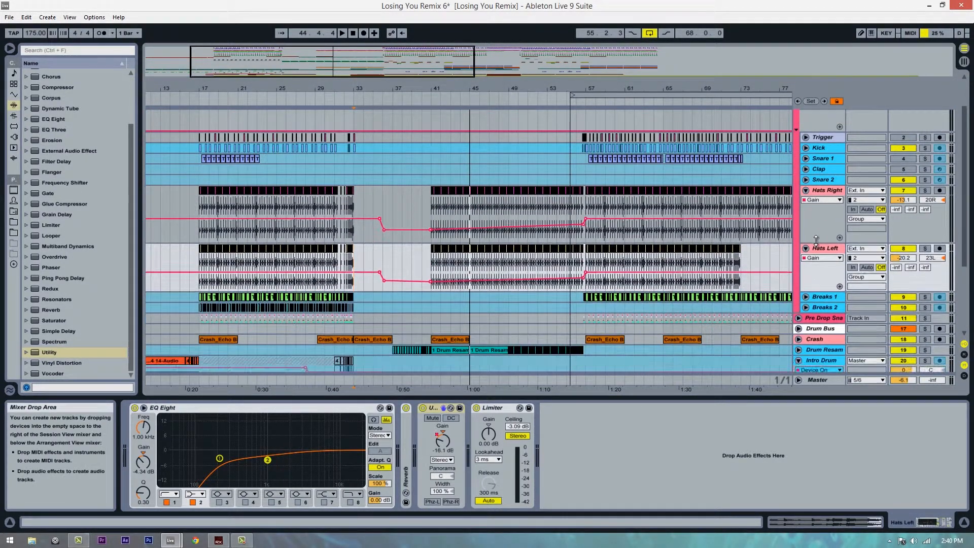
Step: Collapse the Drums group to hide its individual tracks
scroll(816, 230, down, 2)
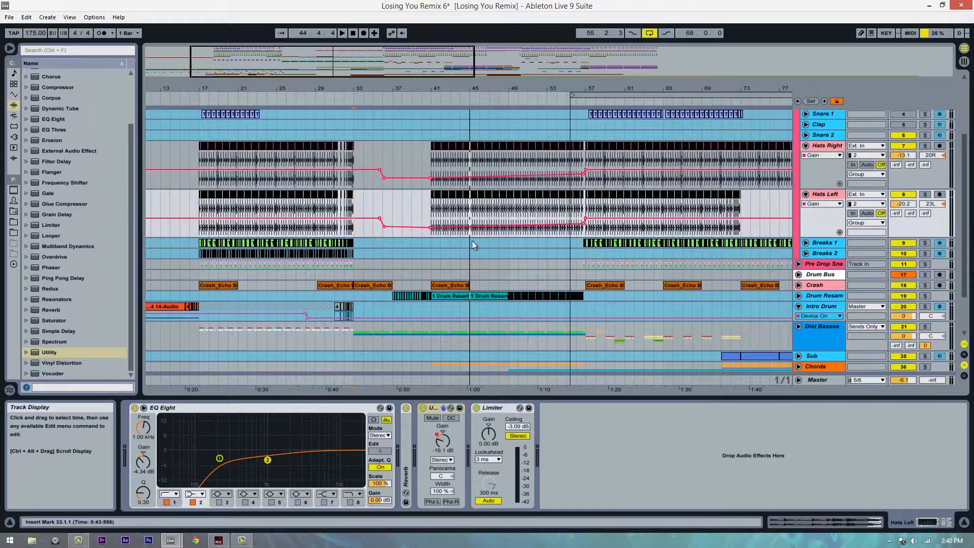
scroll(473, 243, down, 2)
scroll(487, 243, up, 5)
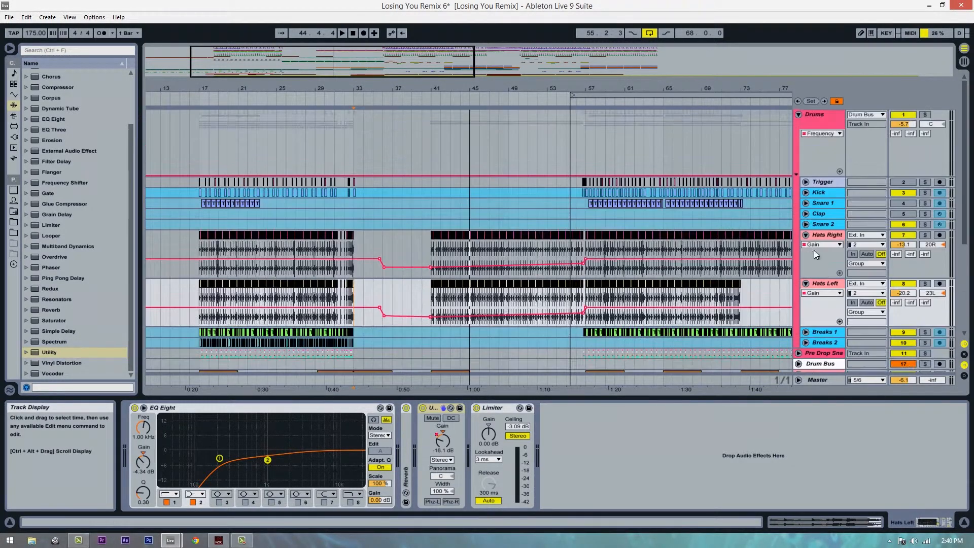
click(798, 114)
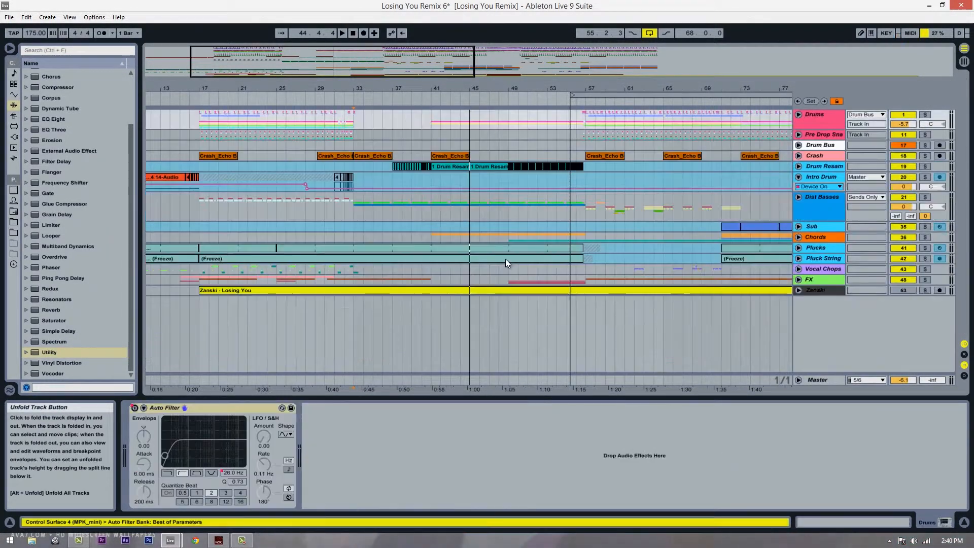
Step: Expand the FX group and briefly play the arrangement from 41.1.1
drag(435, 90, 454, 90)
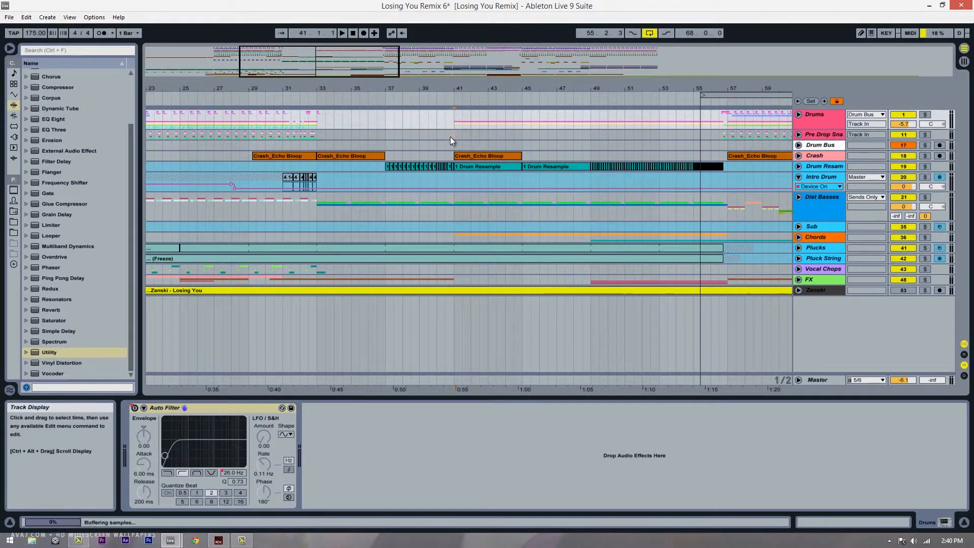
click(450, 135)
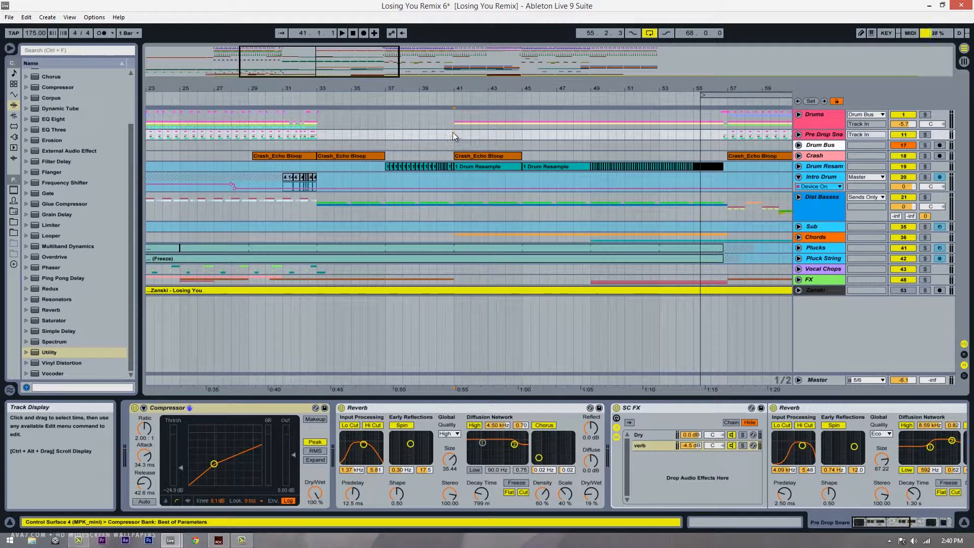
click(798, 279)
scroll(482, 245, down, 4)
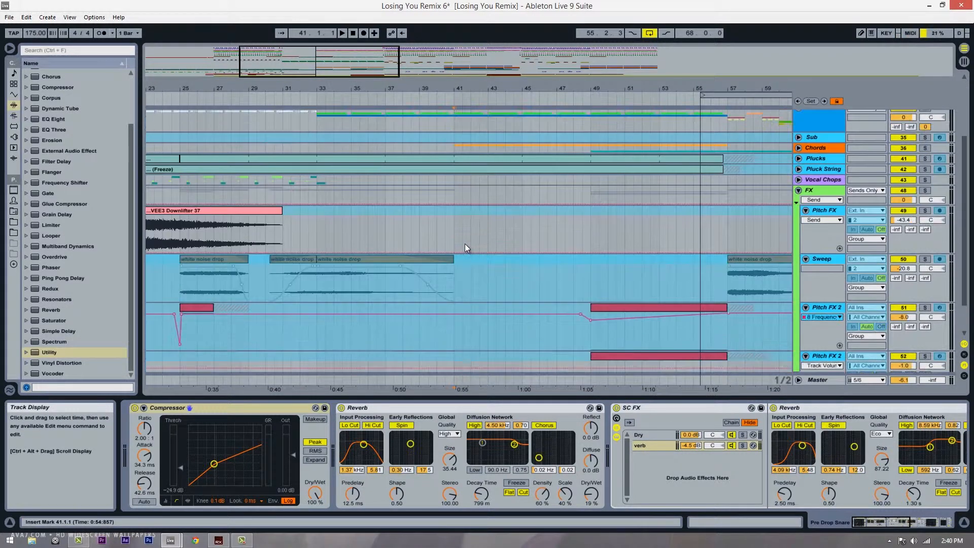
click(455, 239)
key(space)
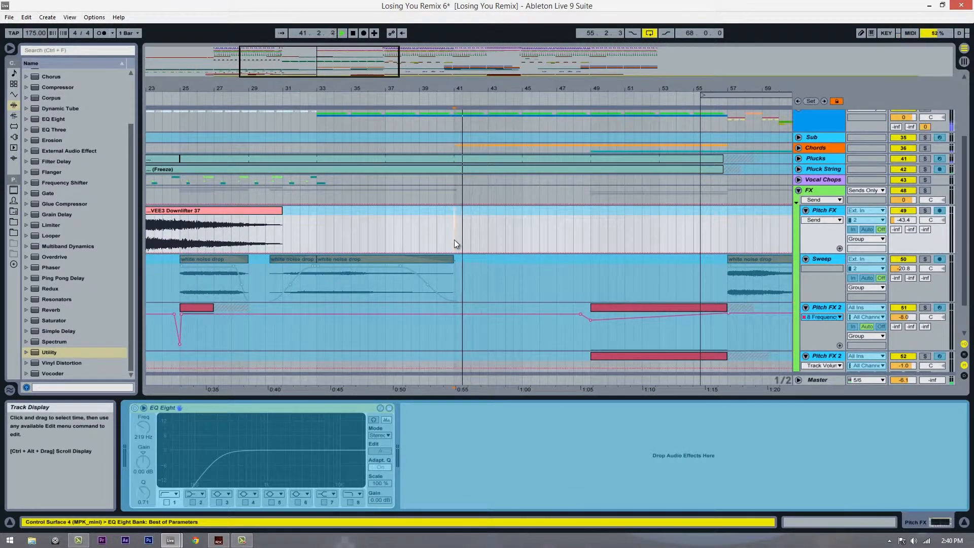
key(space)
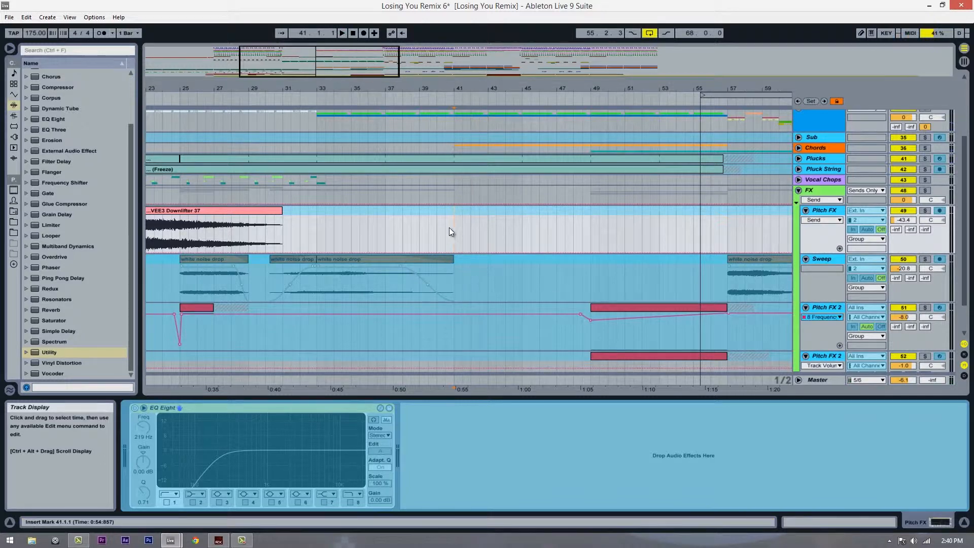
Step: Unfreeze the Sweep track in the FX group
scroll(448, 223, up, 3)
scroll(447, 216, down, 3)
click(830, 234)
right_click(825, 240)
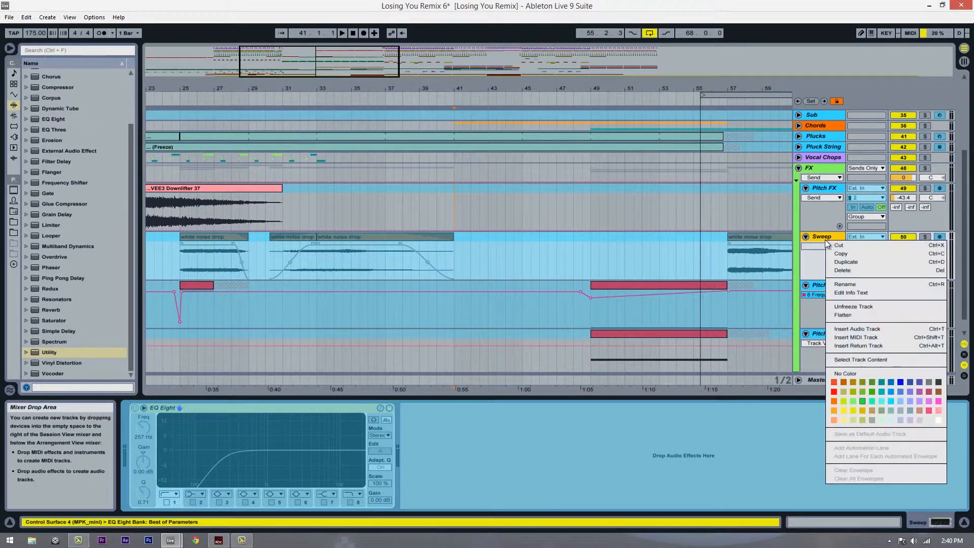
click(856, 306)
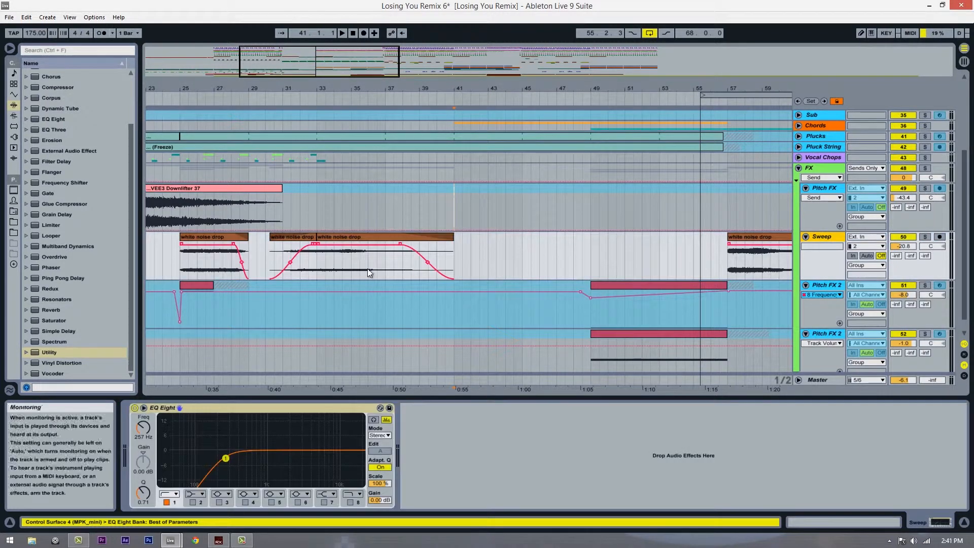
Step: Copy the white noise drop clip at 33.1.1 on Sweep to 41.1.1 and lower the copy's gain to about -12 dB
click(368, 241)
drag(324, 237, 468, 239)
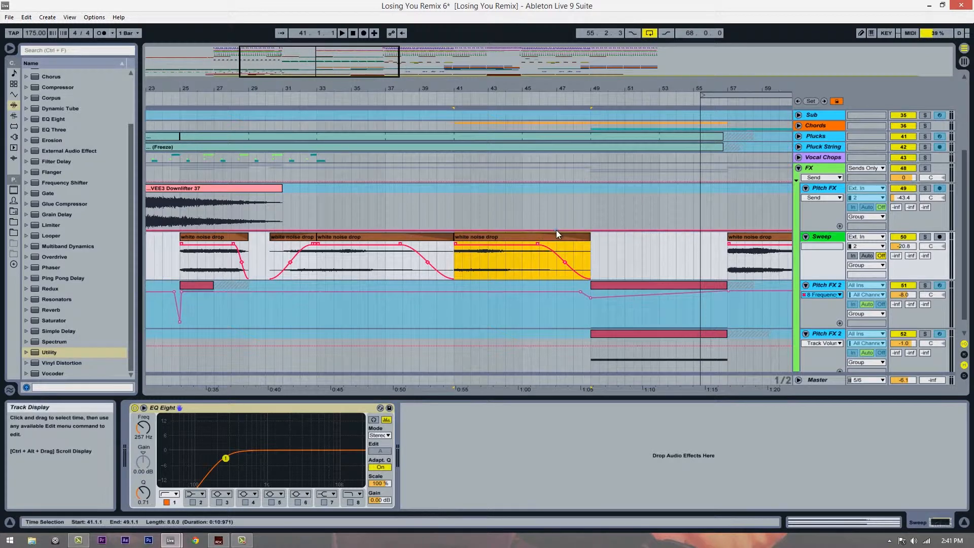
double_click(556, 236)
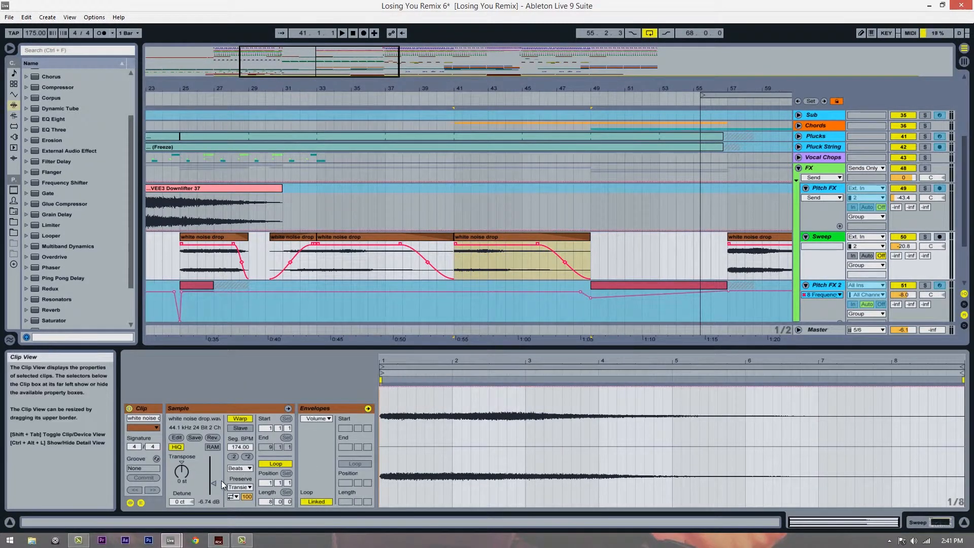
scroll(203, 488, down, 5)
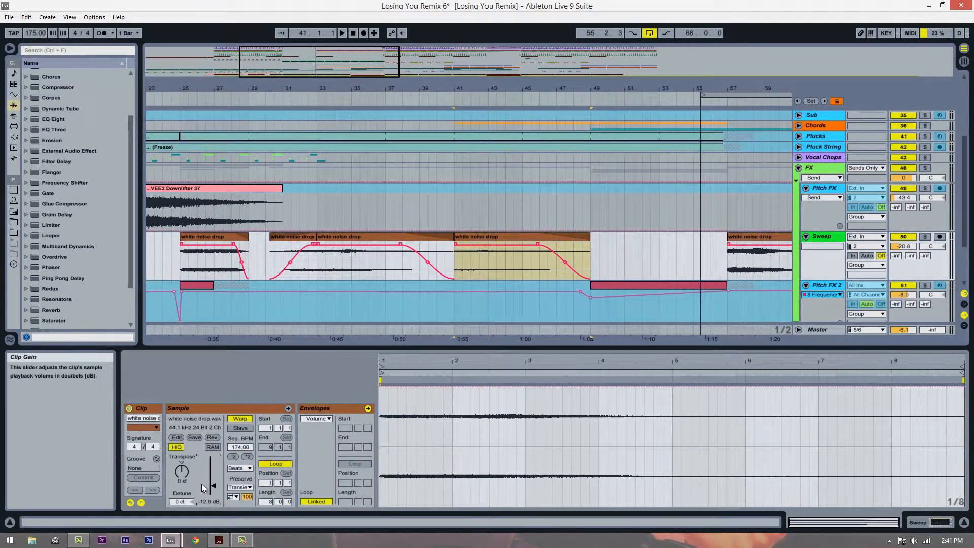
scroll(203, 487, up, 6)
Step: Play from 40.1.1 to hear the transition into the copied white noise drop
click(438, 248)
key(space)
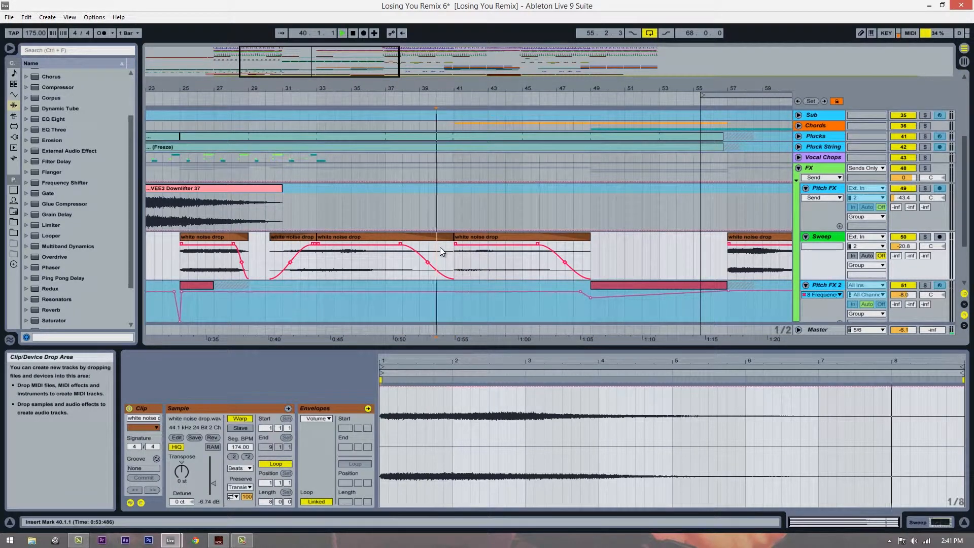
key(space)
Step: Lower the copied white noise drop clip's gain to -22.3 dB and play the transition from 39.1.1
click(508, 236)
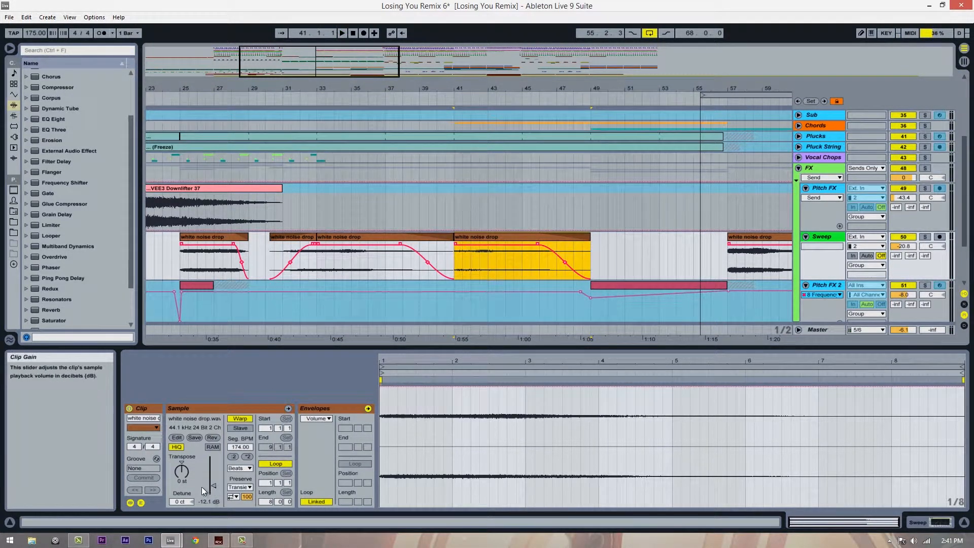
scroll(202, 487, down, 10)
scroll(202, 488, down, 2)
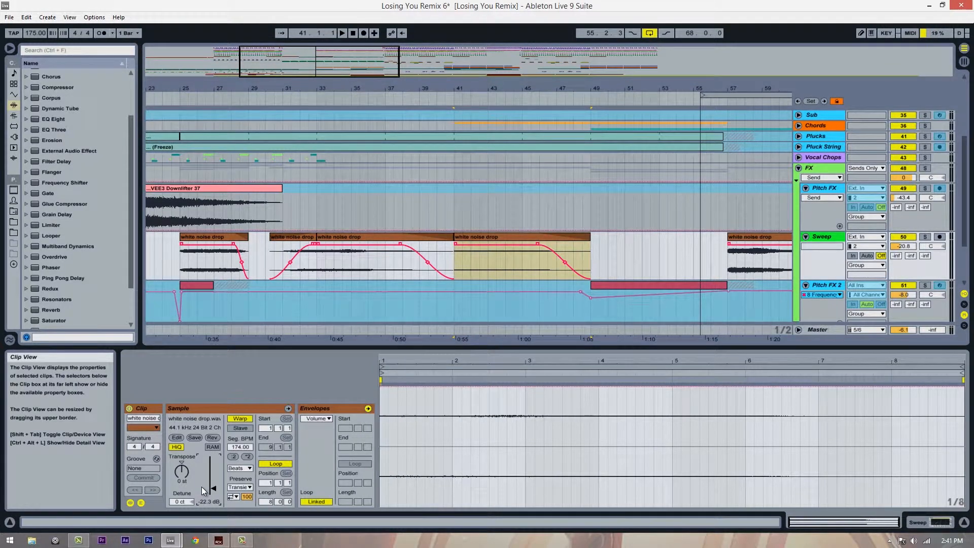
click(420, 253)
key(space)
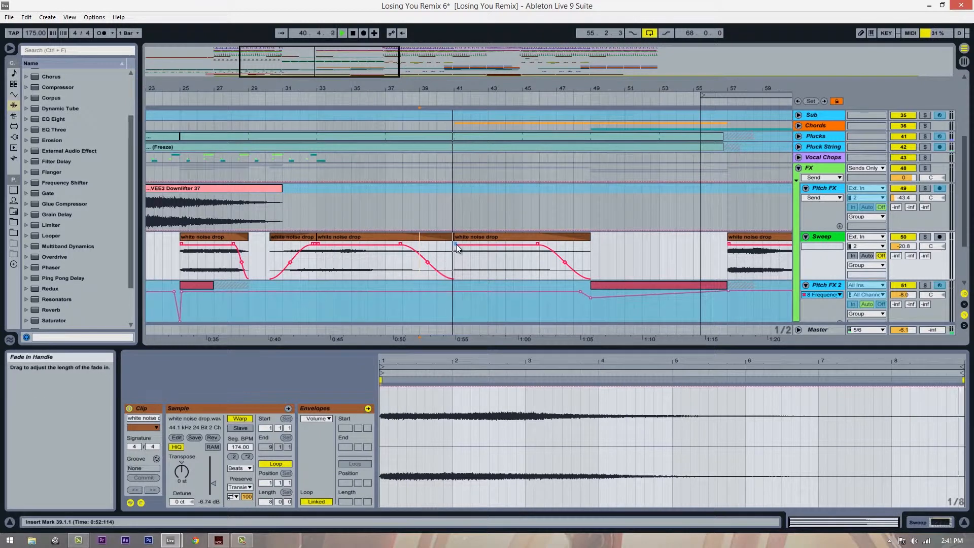
key(space)
Step: Lower the gain of the white noise drop clip at 41.1.1 to -29.6 dB and play from 40.3.1
click(481, 238)
drag(213, 483, 213, 490)
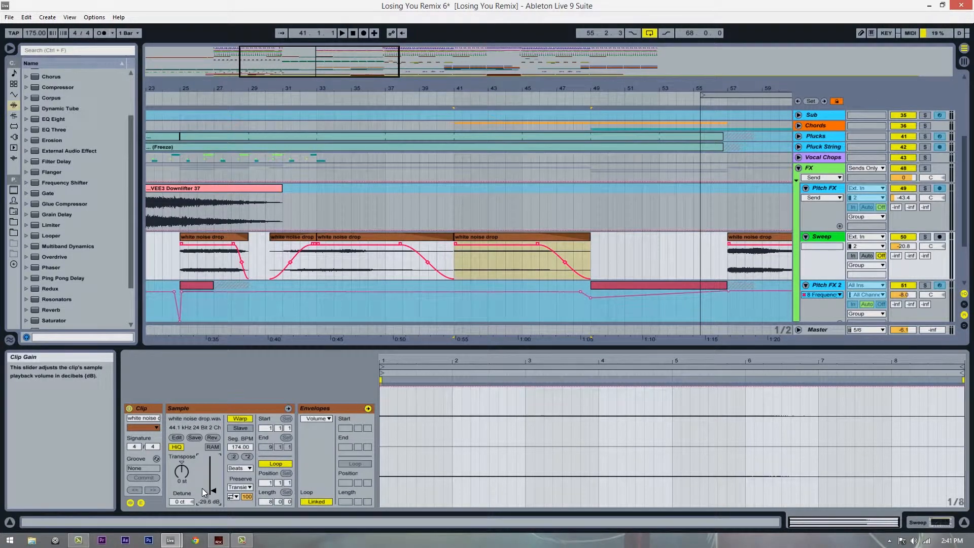
click(445, 272)
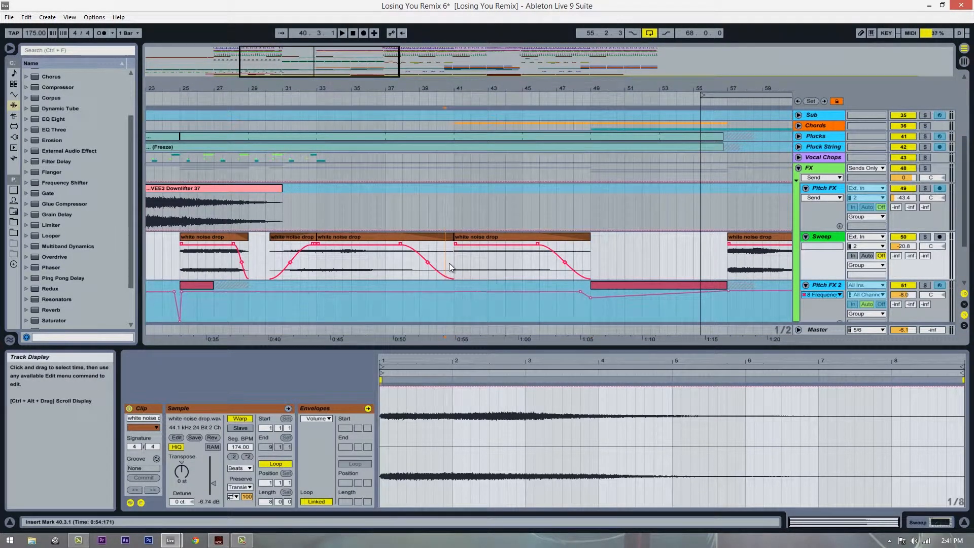
key(space)
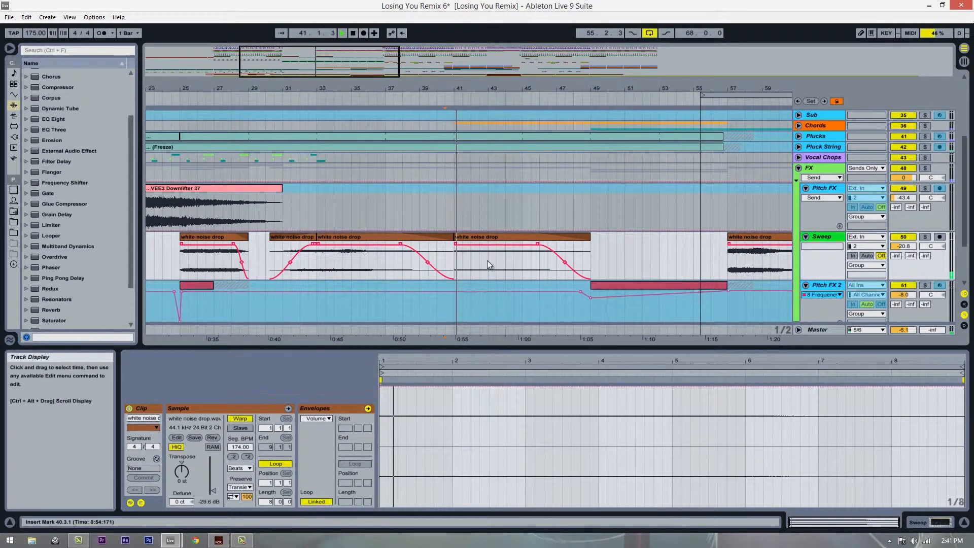
Step: Stop playback and delete the copied white noise drop clip from 41.1.1 to 49.1.1 on Sweep
click(482, 237)
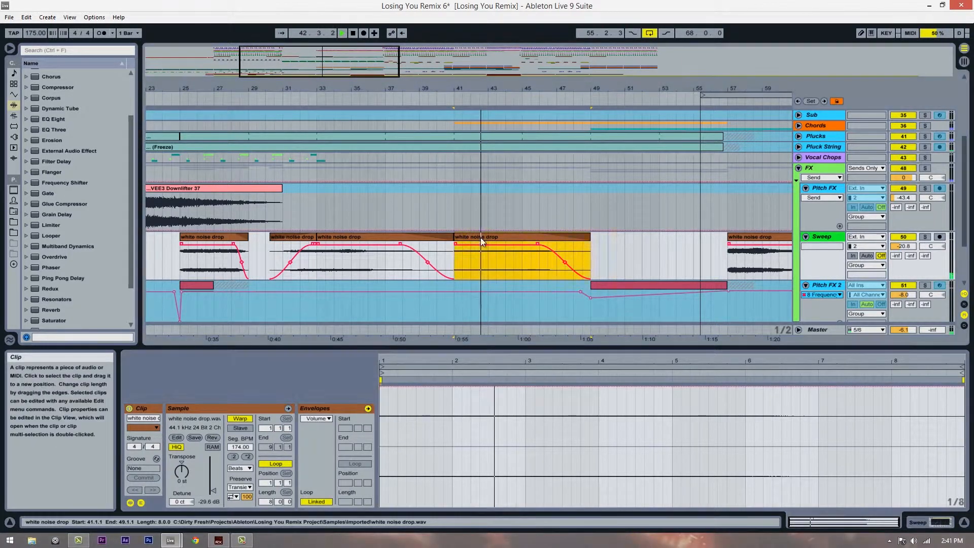
key(space)
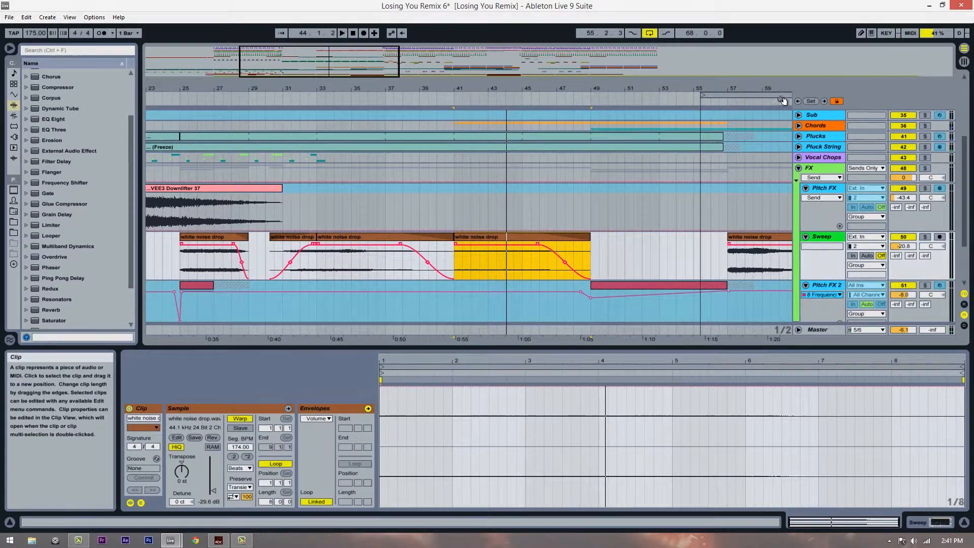
click(563, 234)
key(Delete)
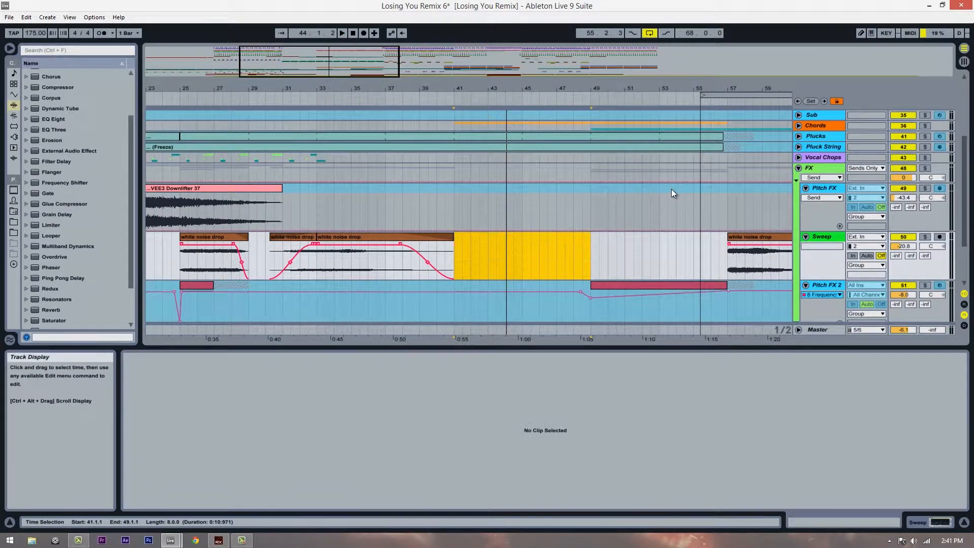
Step: Fold the Sweep, Pitch FX and both Pitch FX 2 tracks in the FX group
scroll(556, 230, up, 3)
click(806, 281)
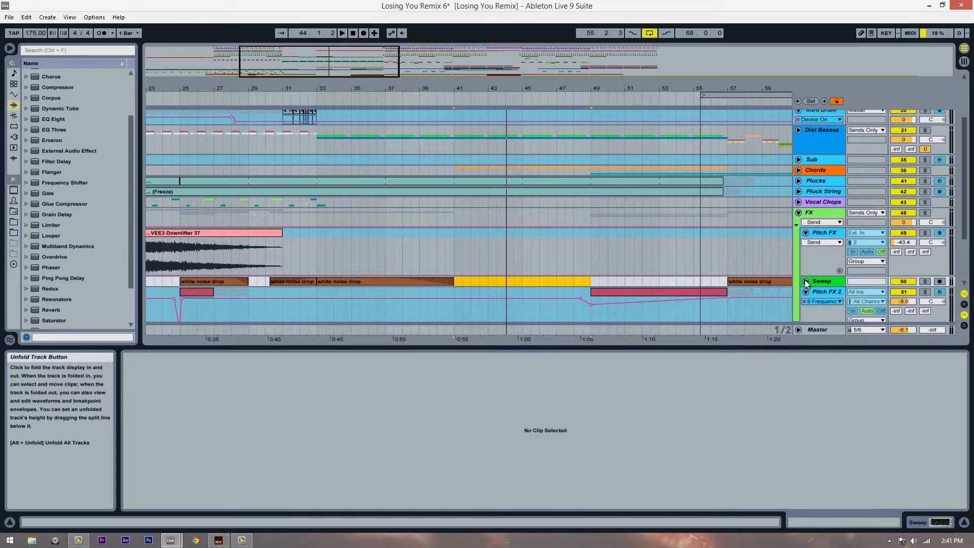
scroll(810, 275, down, 4)
click(805, 225)
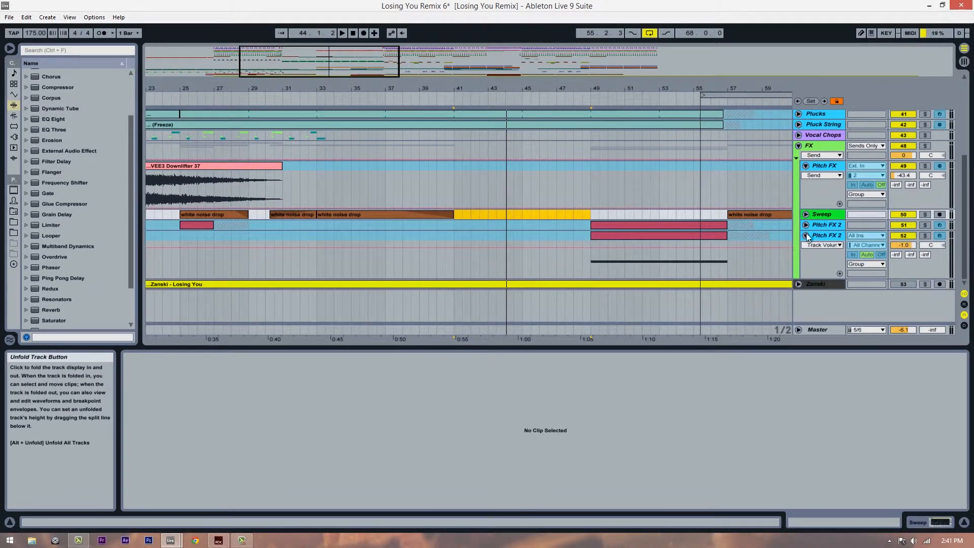
click(805, 235)
click(805, 166)
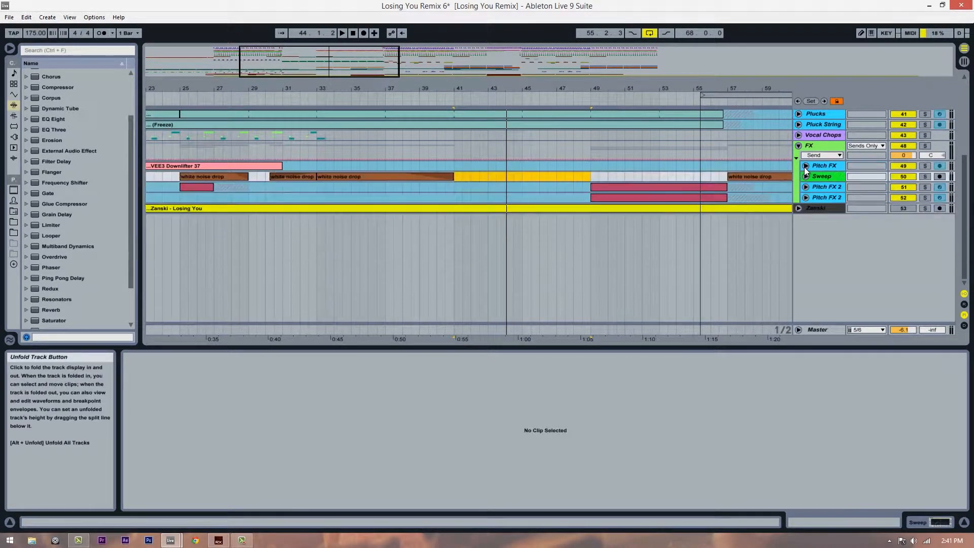
Step: Insert a new MIDI track below the last Pitch FX 2 track and load the Massive synth onto it
click(818, 198)
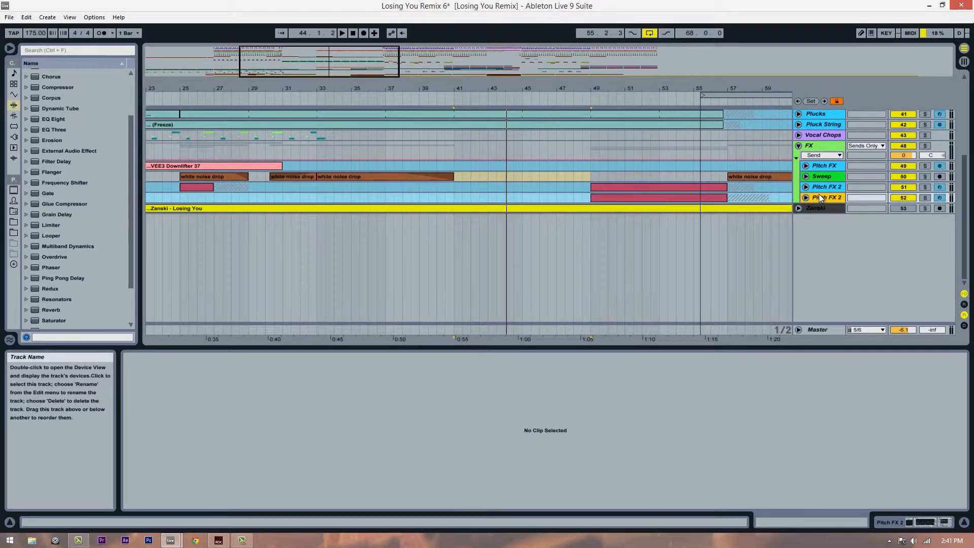
key(ctrl+shift+t)
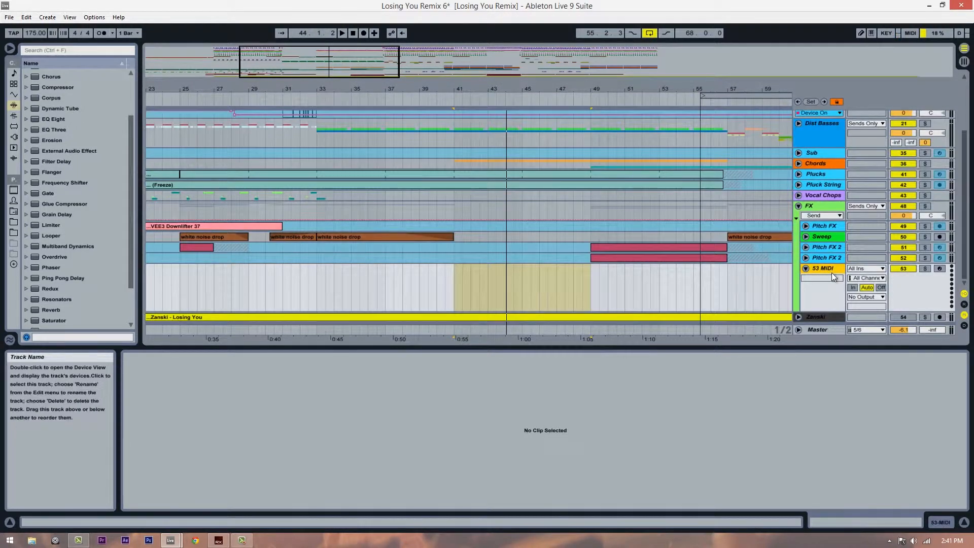
click(13, 137)
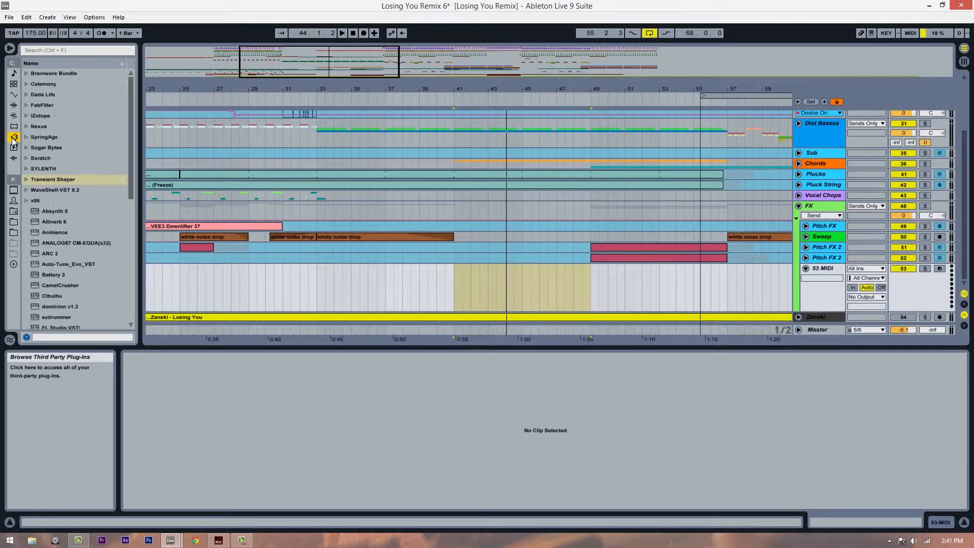
click(74, 243)
scroll(74, 243, down, 7)
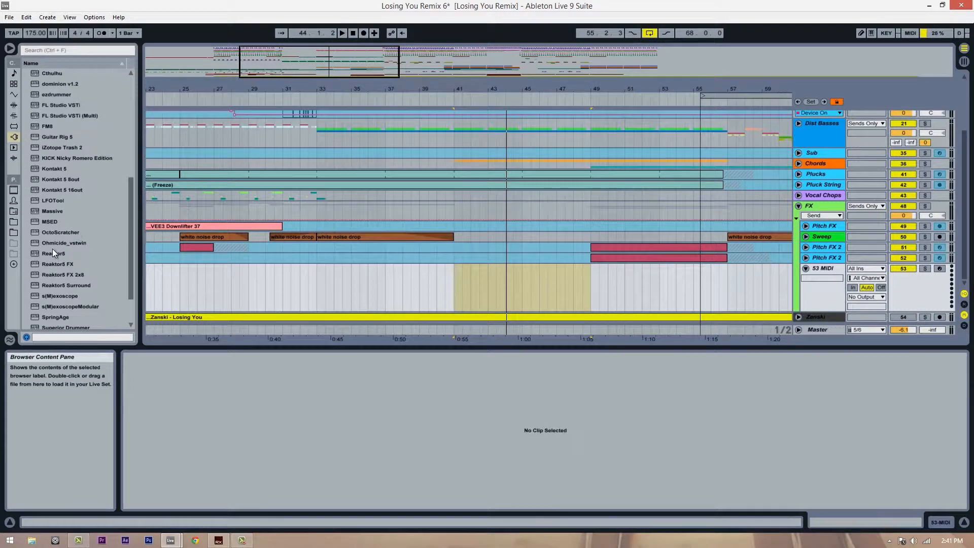
click(53, 213)
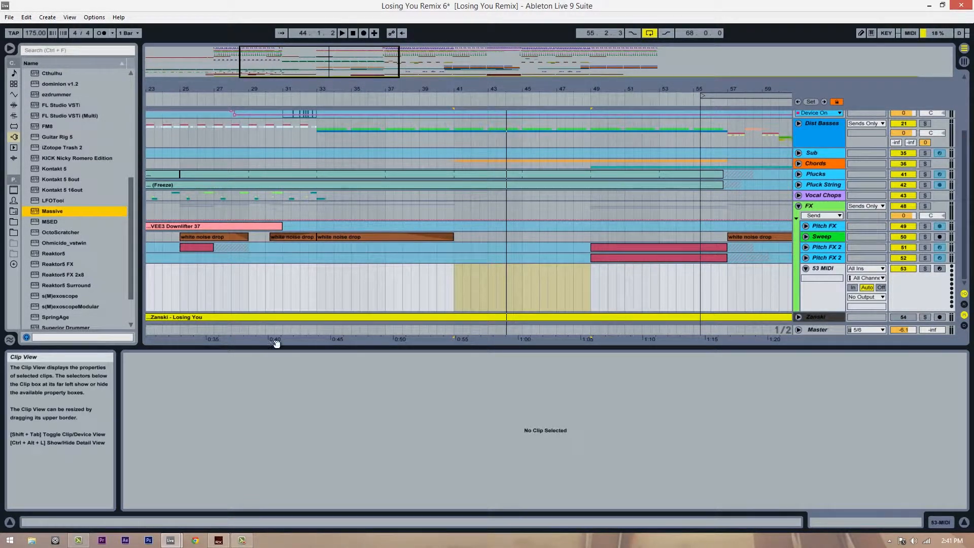
double_click(821, 268)
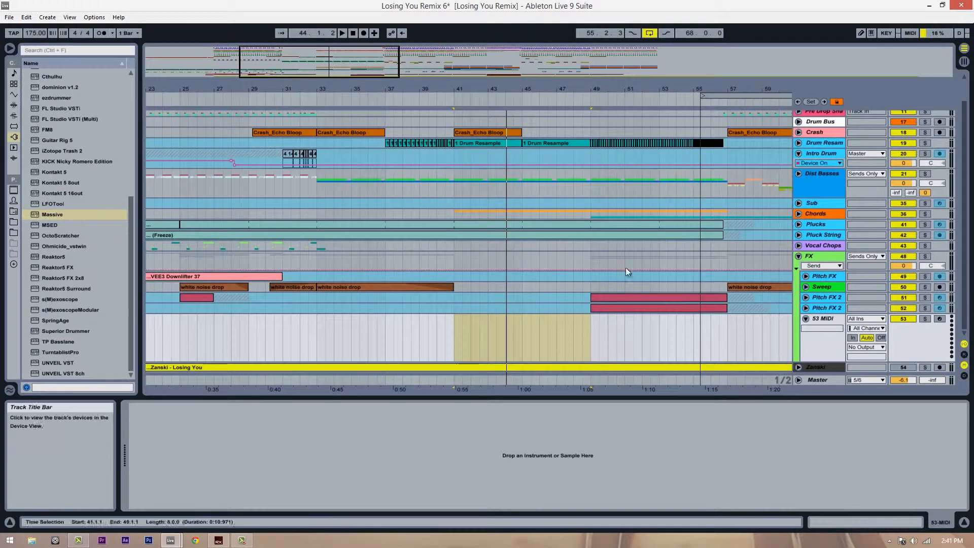
mouse_move(62, 217)
mouse_down()
mouse_move(306, 435)
mouse_move(280, 463)
mouse_up()
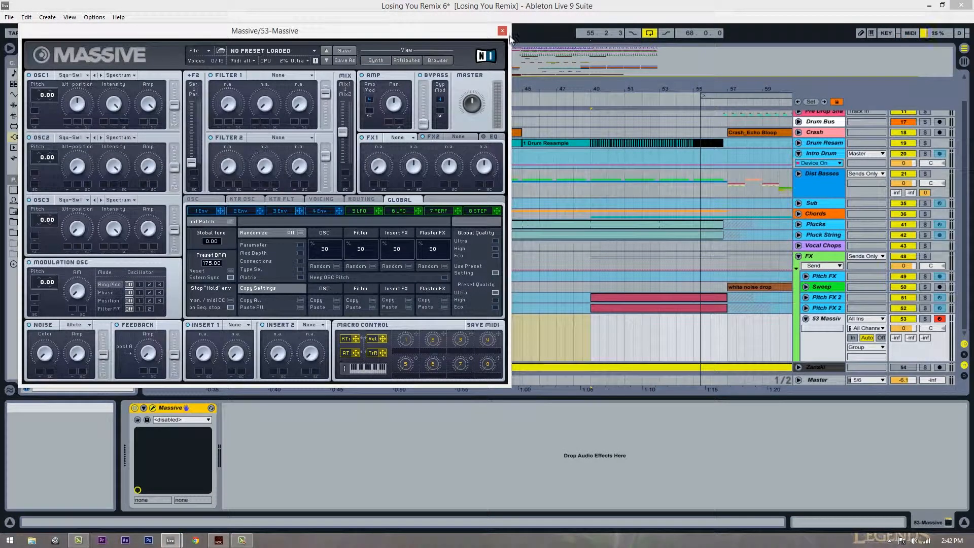
Step: Set Massive's noise oscillator type to Bright Noise and close the synth window
drag(320, 35, 711, 102)
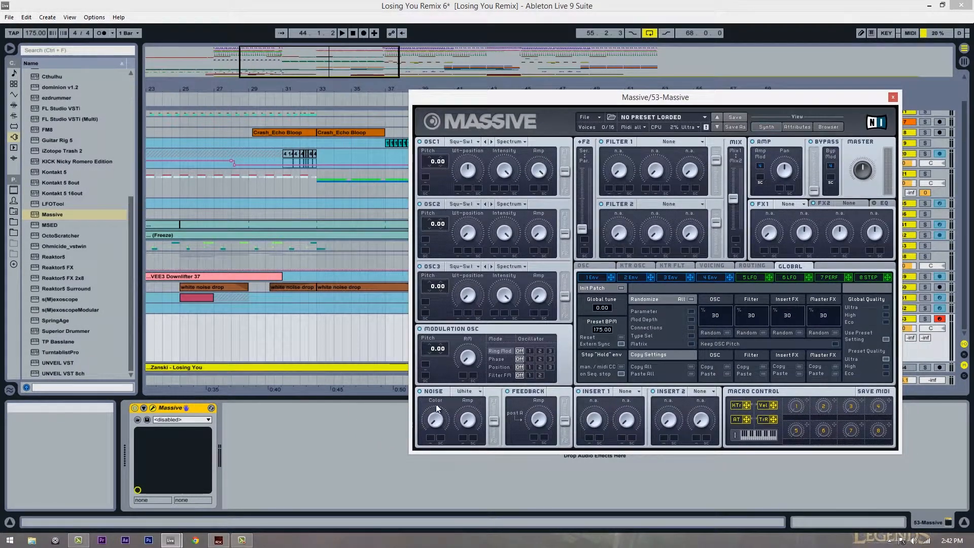
click(473, 392)
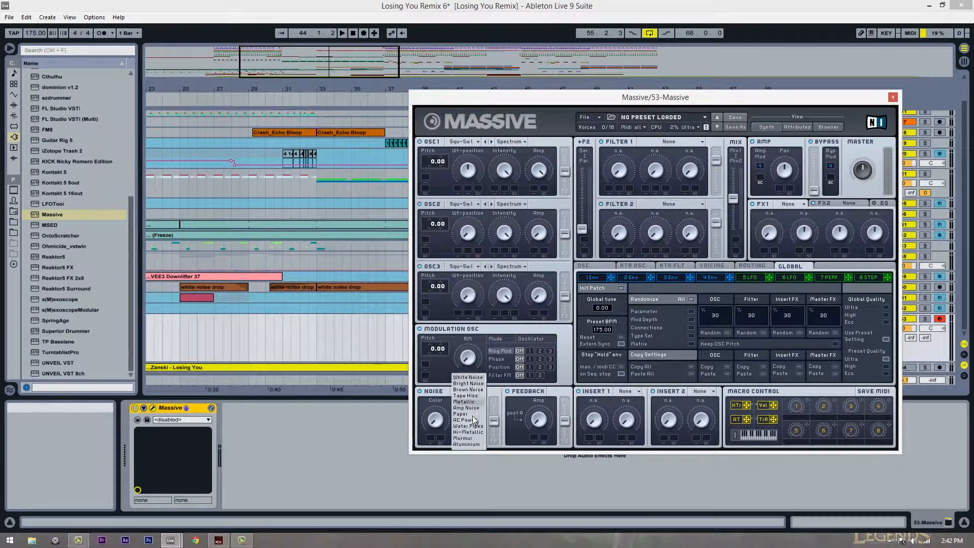
click(468, 384)
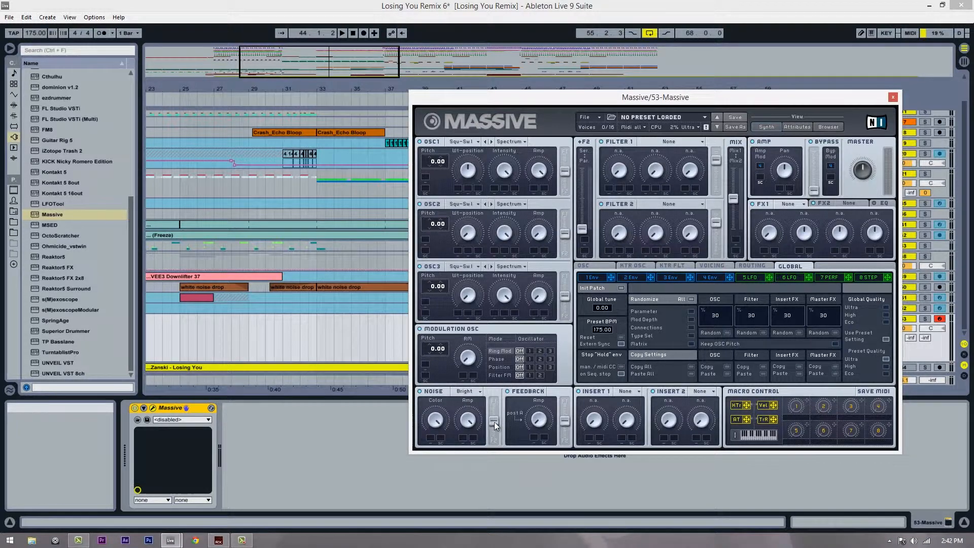
click(893, 97)
Step: Create a MIDI clip from 41.1.1 to 49.1.1 on the Massive track and fill it with one sustained G3 note
click(460, 347)
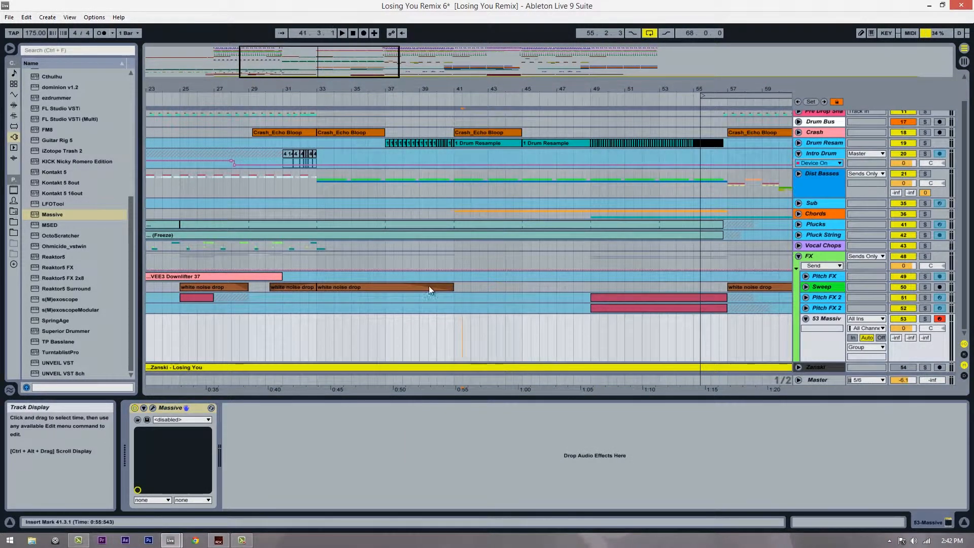
drag(458, 333, 590, 339)
key(ctrl+shift+m)
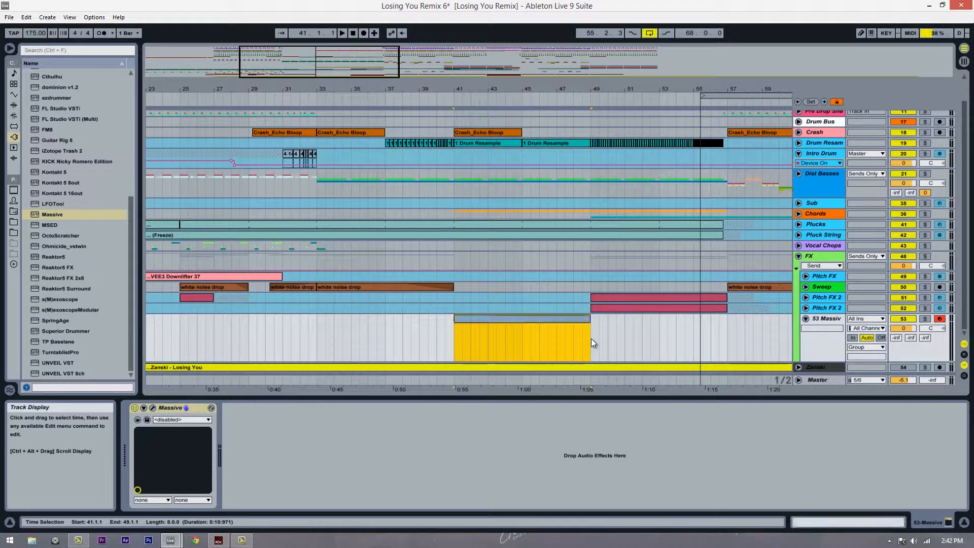
double_click(528, 318)
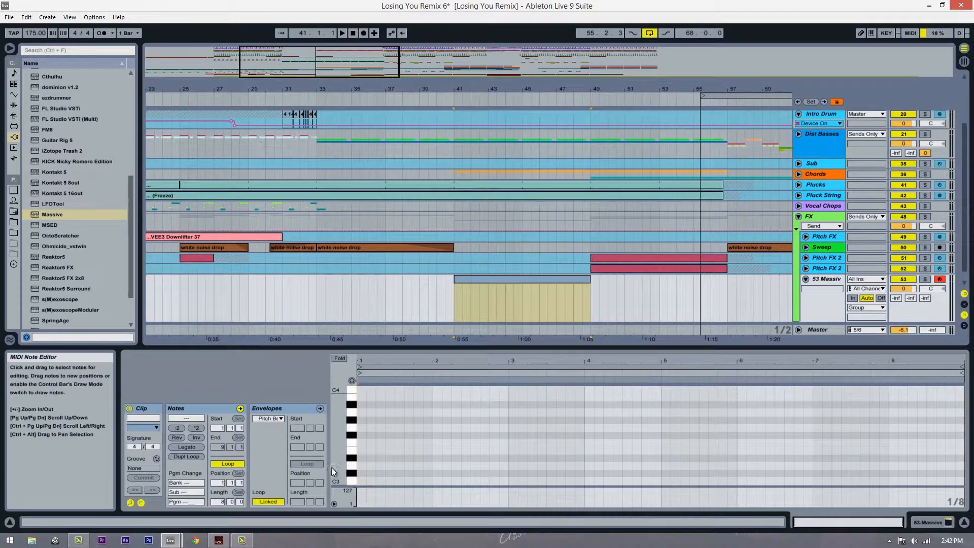
double_click(364, 430)
drag(363, 430, 832, 428)
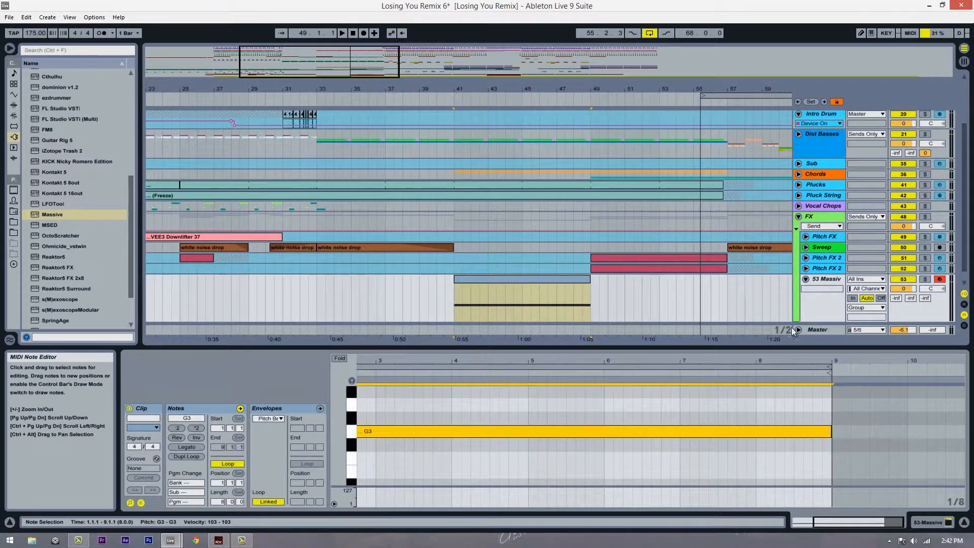
Step: In Massive's envelope 4, raise the decay level to maximum, shorten the attack and release, and close the synth window
click(829, 282)
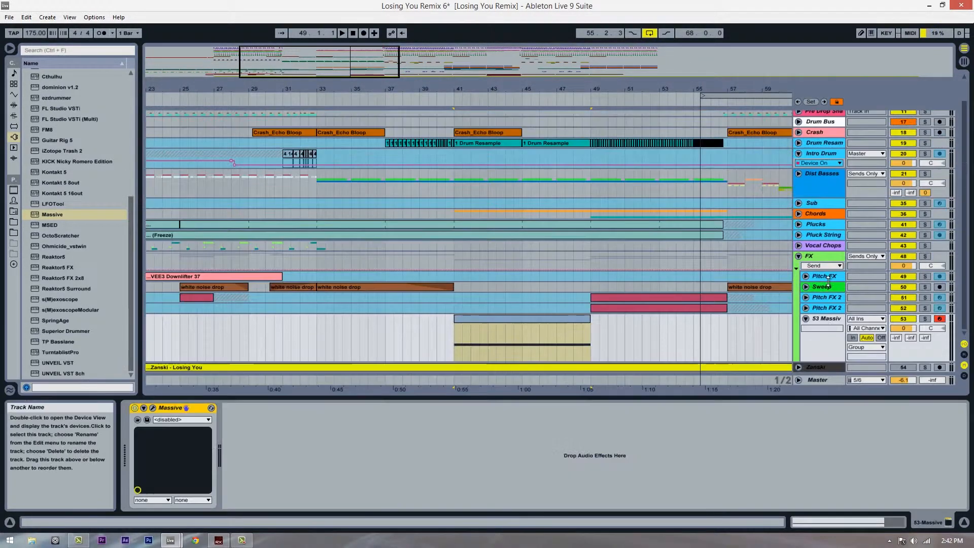
click(65, 160)
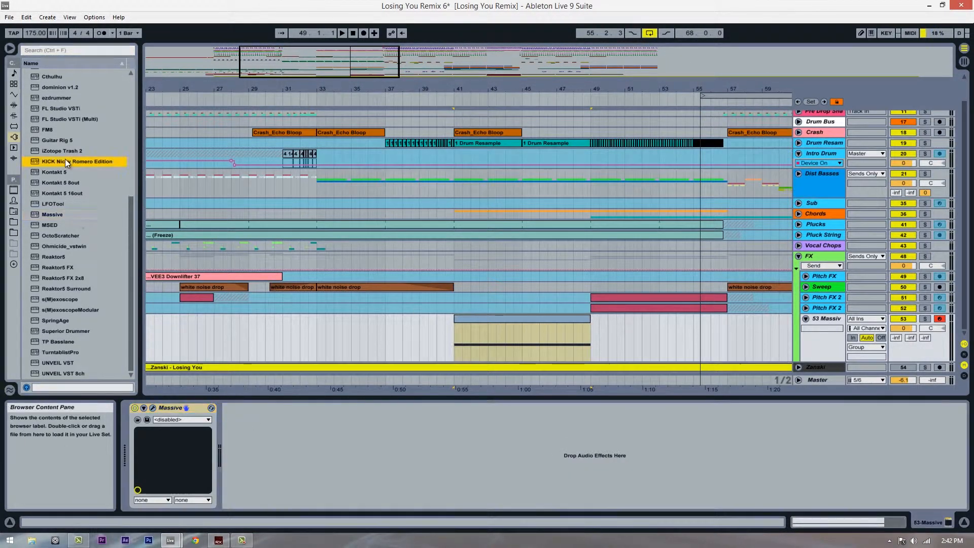
click(832, 320)
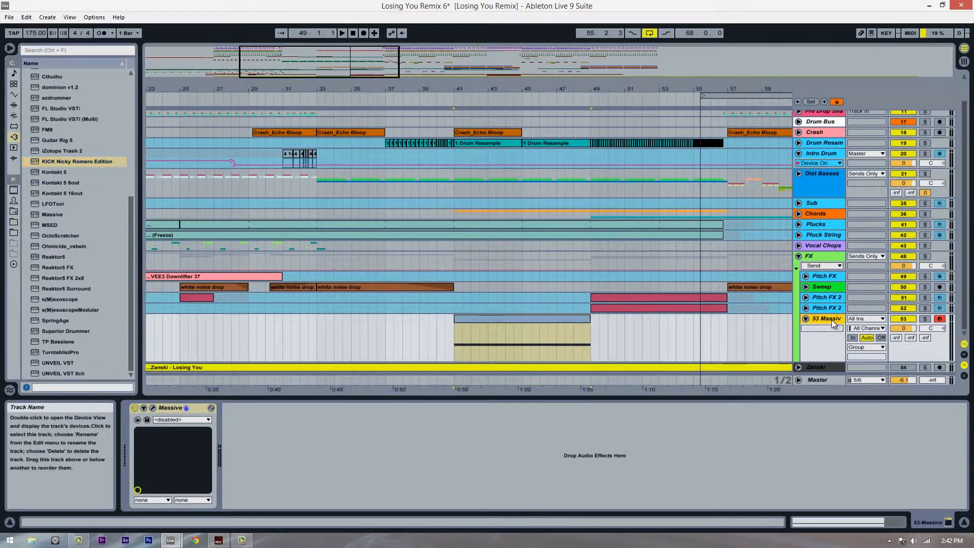
click(153, 408)
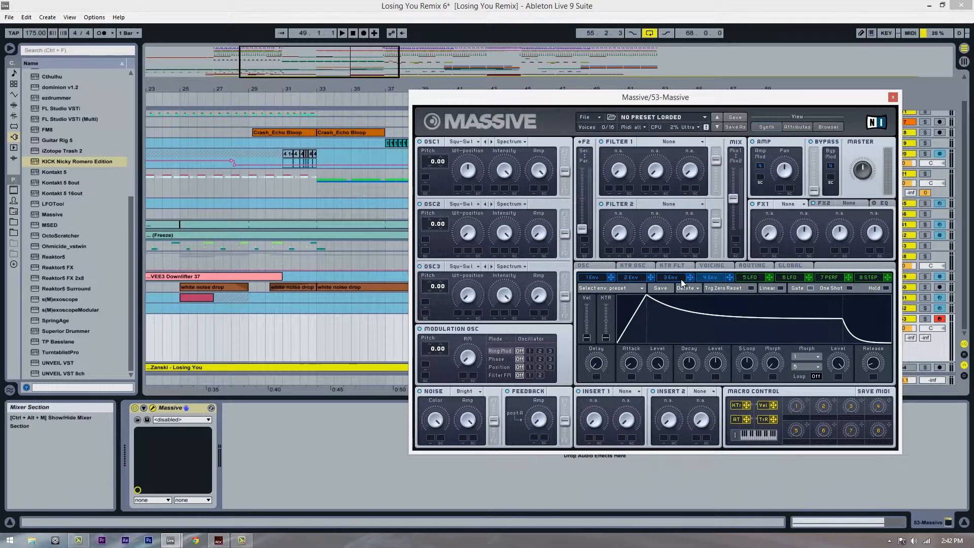
drag(714, 363, 712, 288)
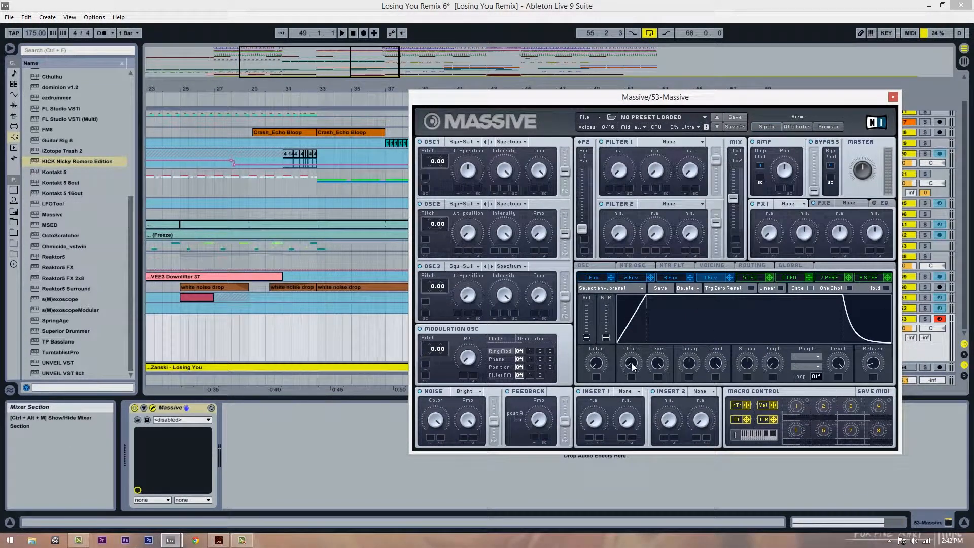
drag(632, 363, 632, 366)
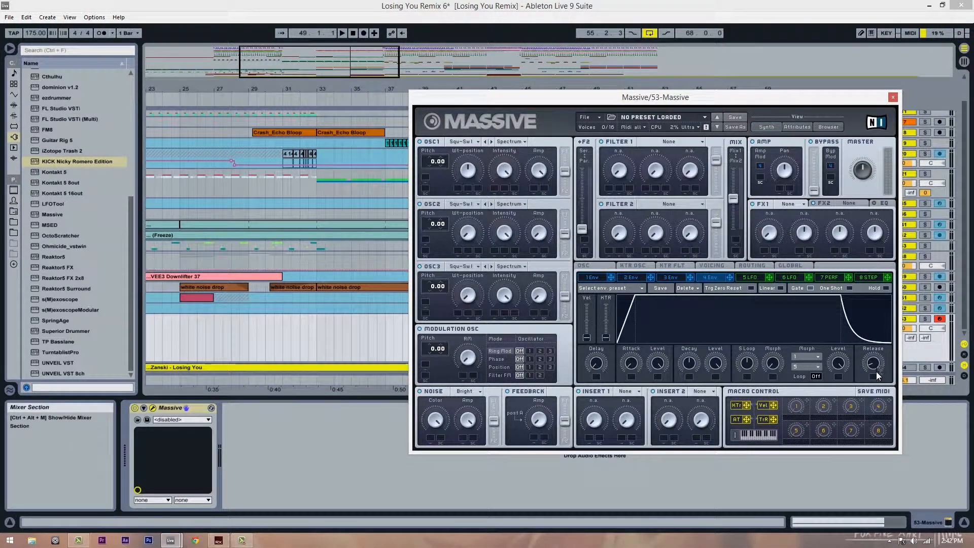
drag(875, 371, 877, 386)
drag(632, 362, 630, 361)
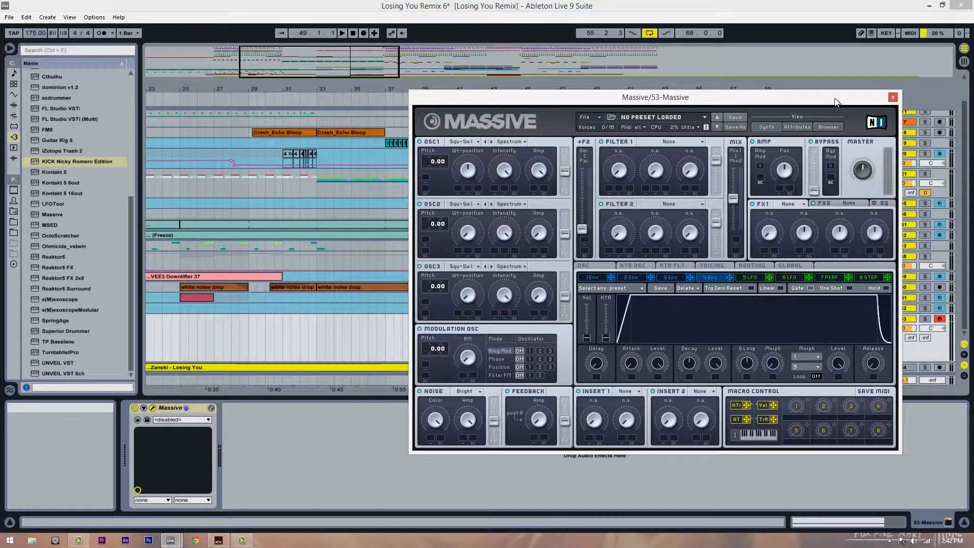
click(892, 97)
Step: Add Utility and Auto Filter effects after Massive on its track
click(72, 213)
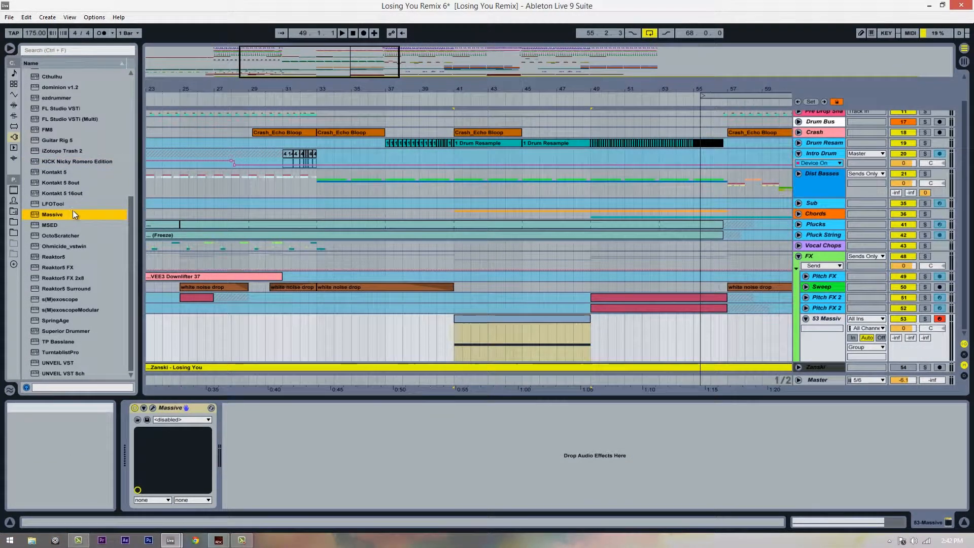
click(92, 320)
click(13, 107)
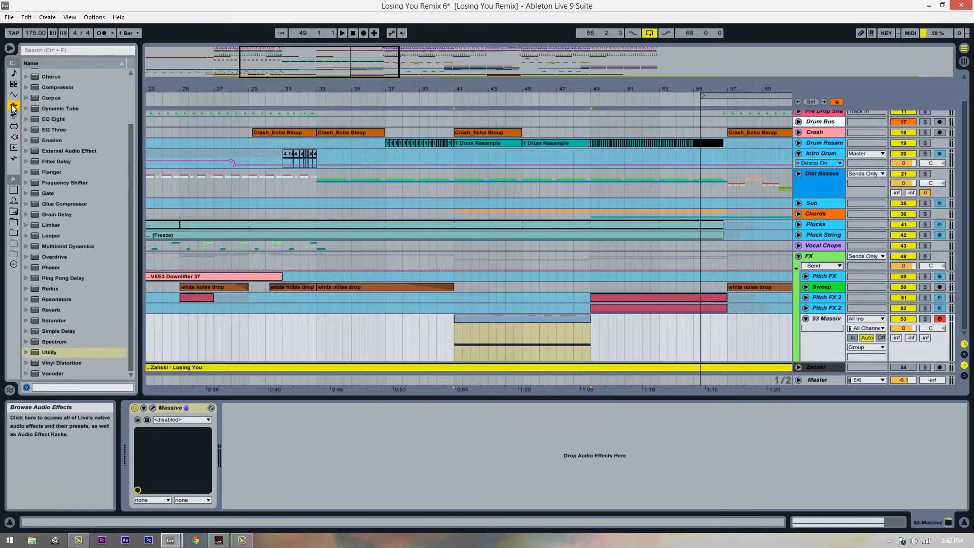
drag(46, 359, 292, 428)
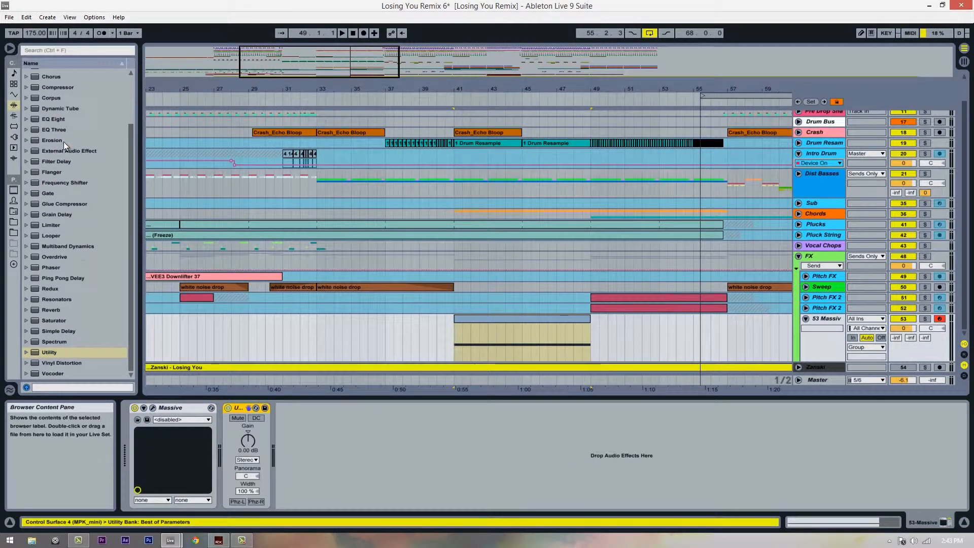
scroll(64, 141, up, 2)
scroll(64, 141, up, 1)
drag(57, 97, 298, 468)
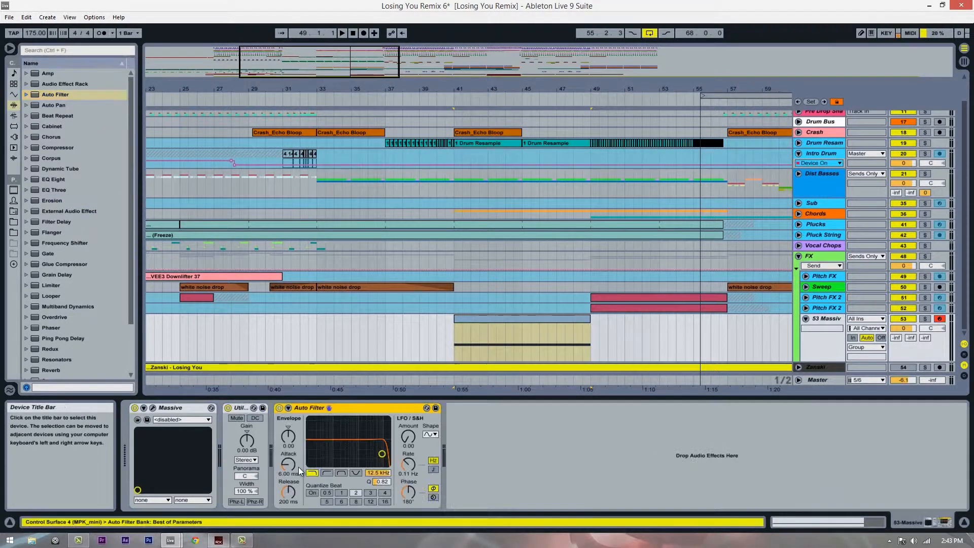
Step: Add an EQ Eight after the Auto Filter and set its low-cut band to 534 Hz
click(79, 138)
drag(60, 170, 514, 450)
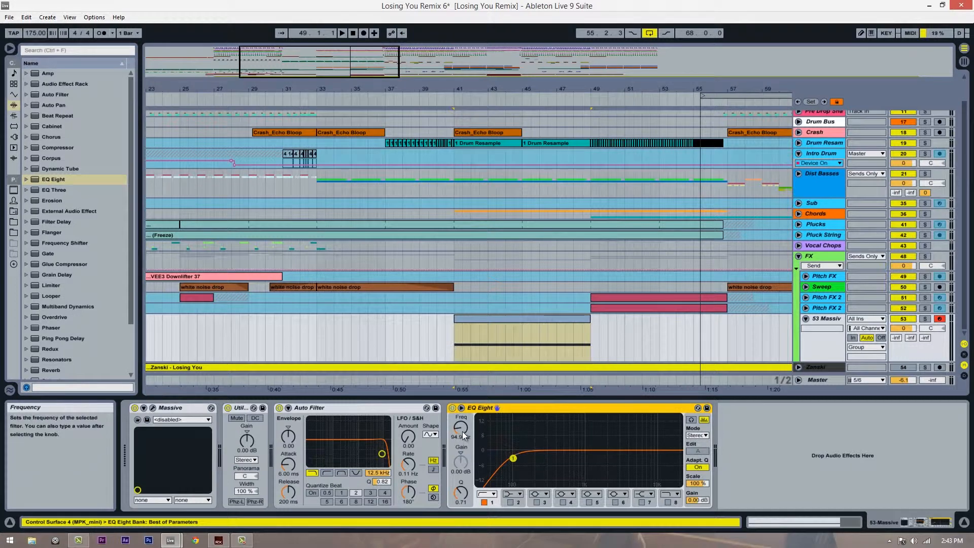
drag(462, 435, 463, 435)
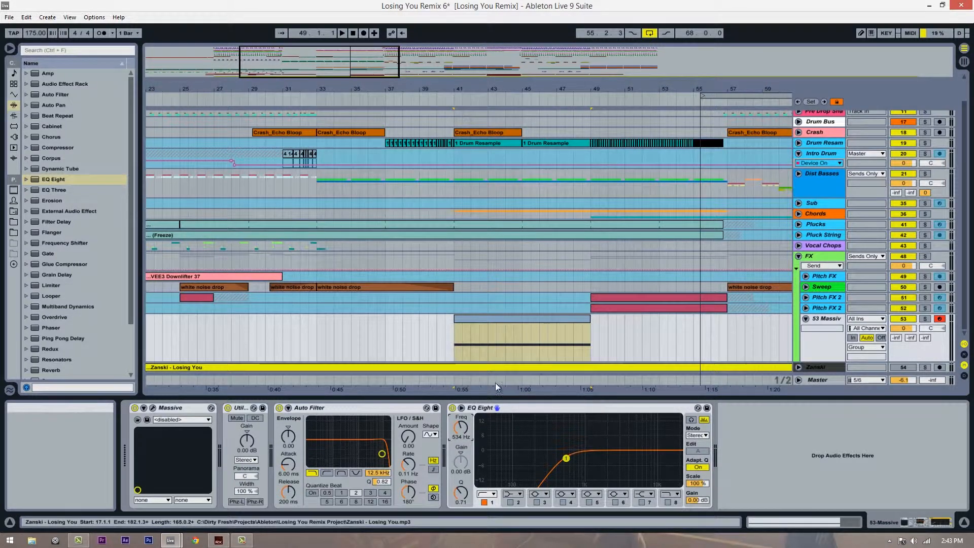
Step: Raise the Auto Filter's cutoff frequency to 19.9 kHz on the Massive track
click(334, 408)
drag(378, 472, 377, 461)
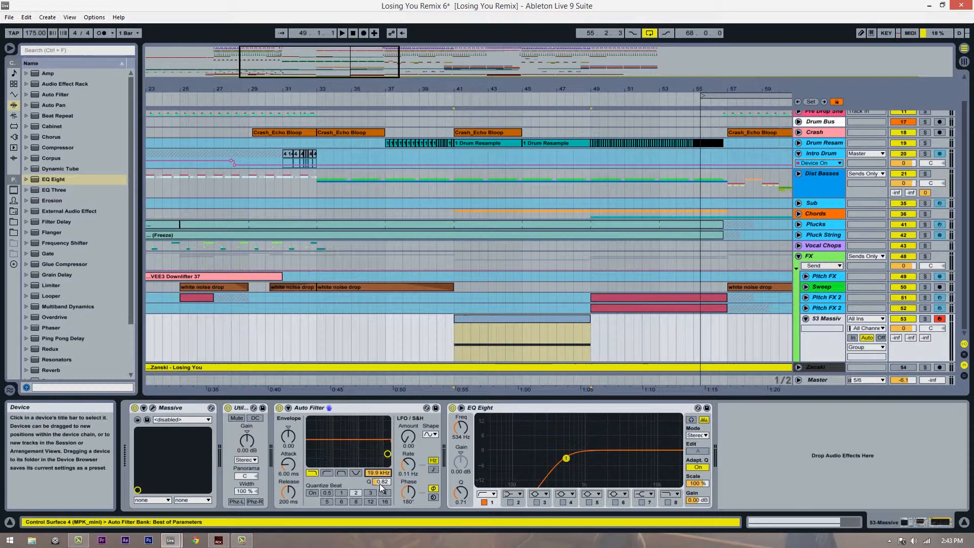
click(381, 483)
Step: Lower the Massive track's volume to -14.1 dB and play the noise from 41.1.1
click(454, 336)
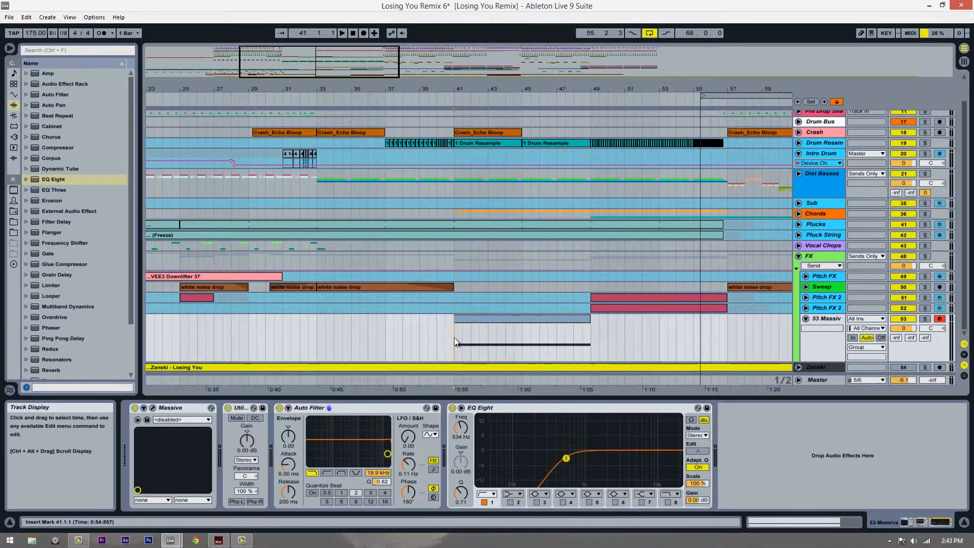
drag(907, 327, 907, 333)
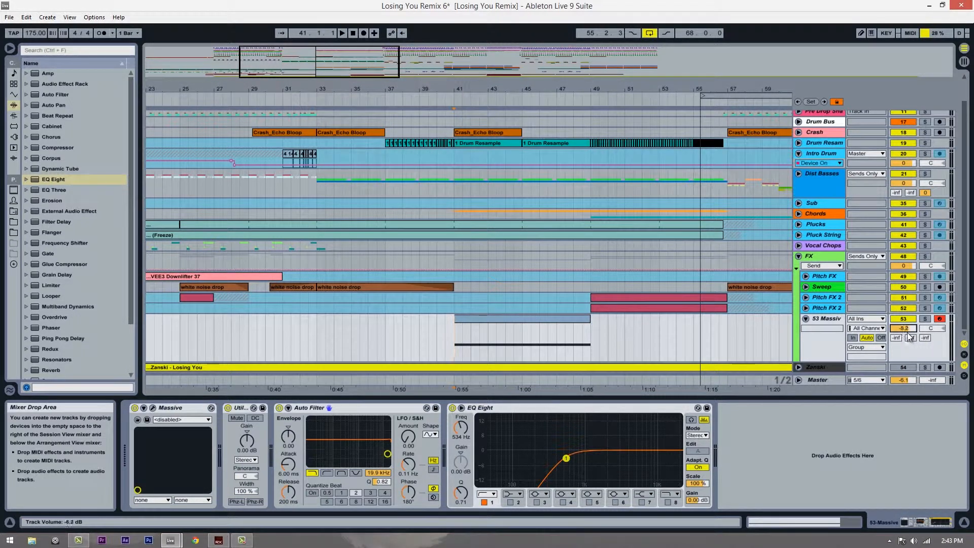
key(space)
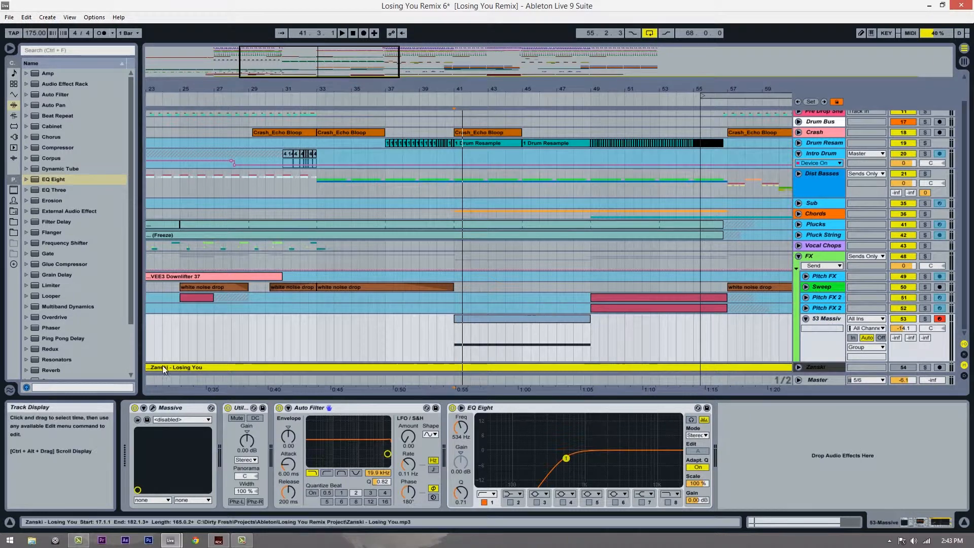
Step: Lower the Massive track's volume to -36.3 dB and play the noise from 41.1.1
click(152, 408)
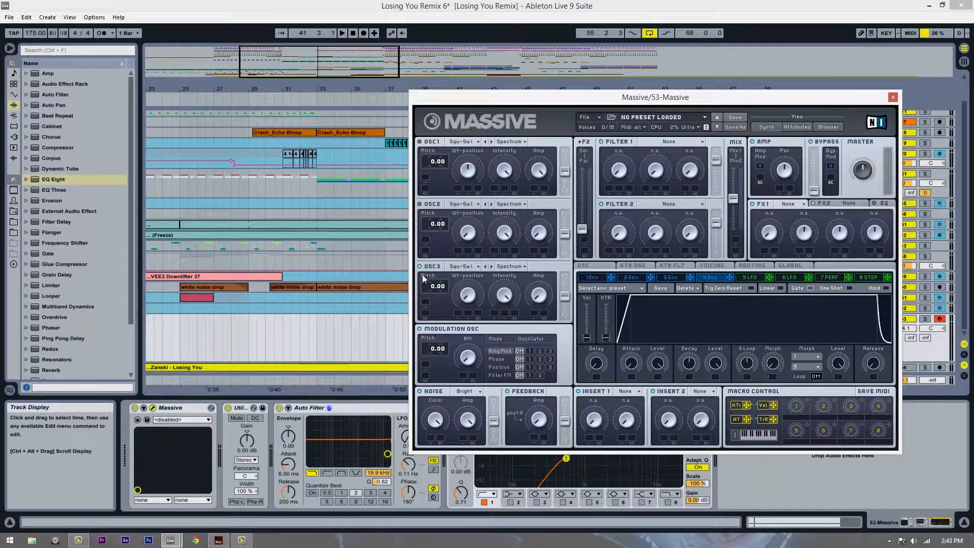
click(892, 97)
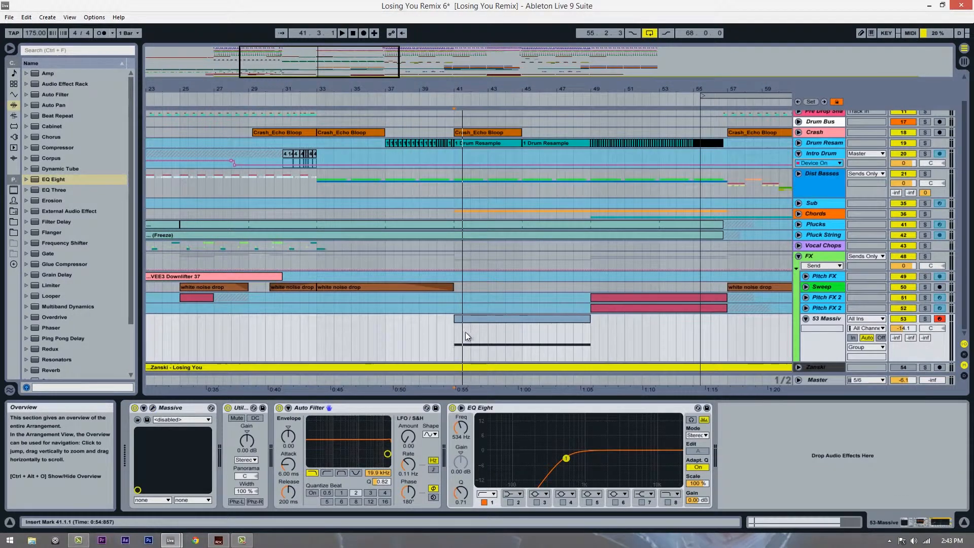
key(space)
key(space)
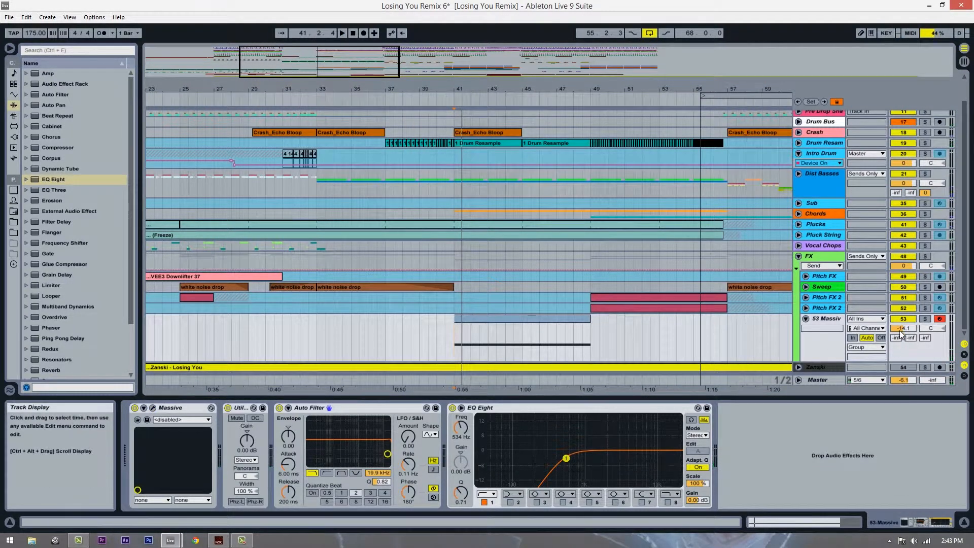
mouse_move(902, 329)
mouse_down()
mouse_move(902, 350)
mouse_move(902, 333)
mouse_up()
key(space)
key(space)
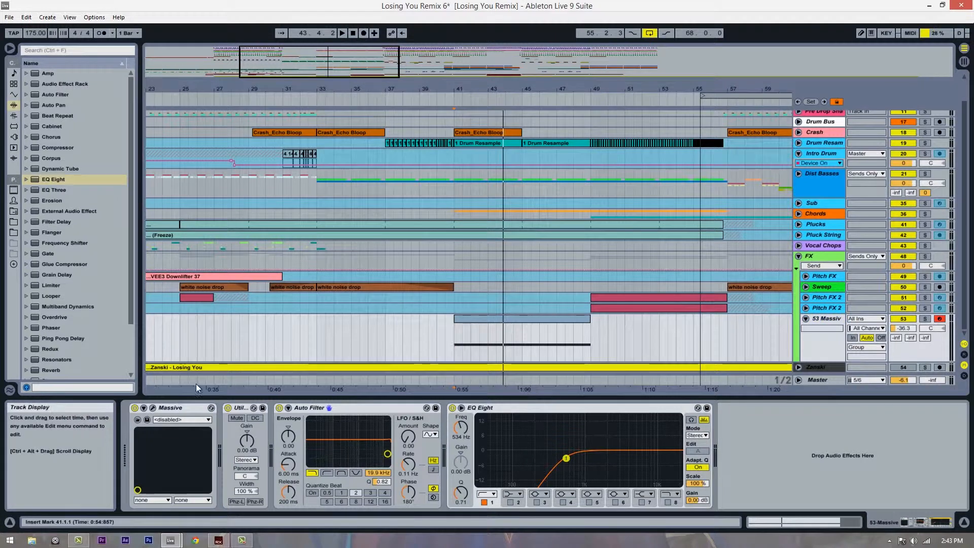
Step: Expose Massive's noise Color knob as a configured parameter on the device and set it to 1
click(153, 407)
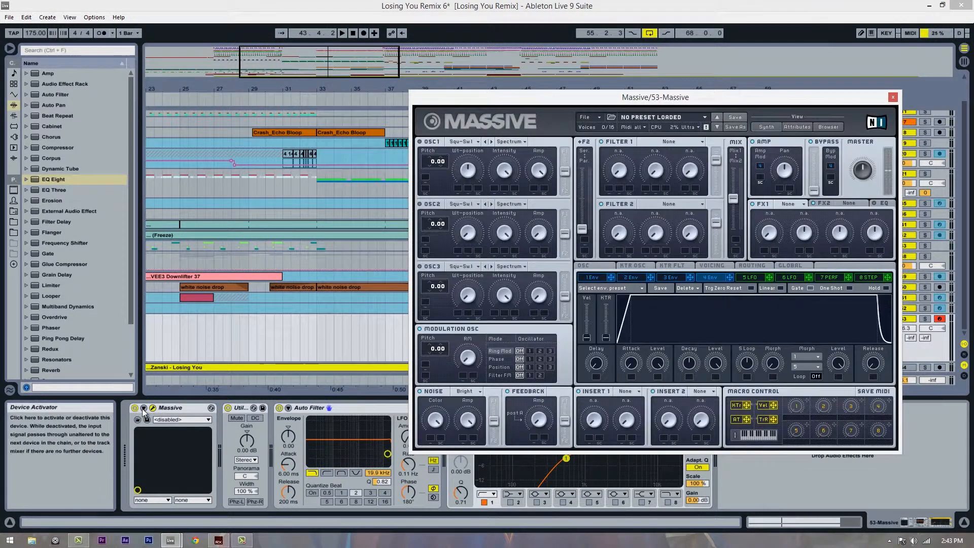
click(144, 408)
click(242, 408)
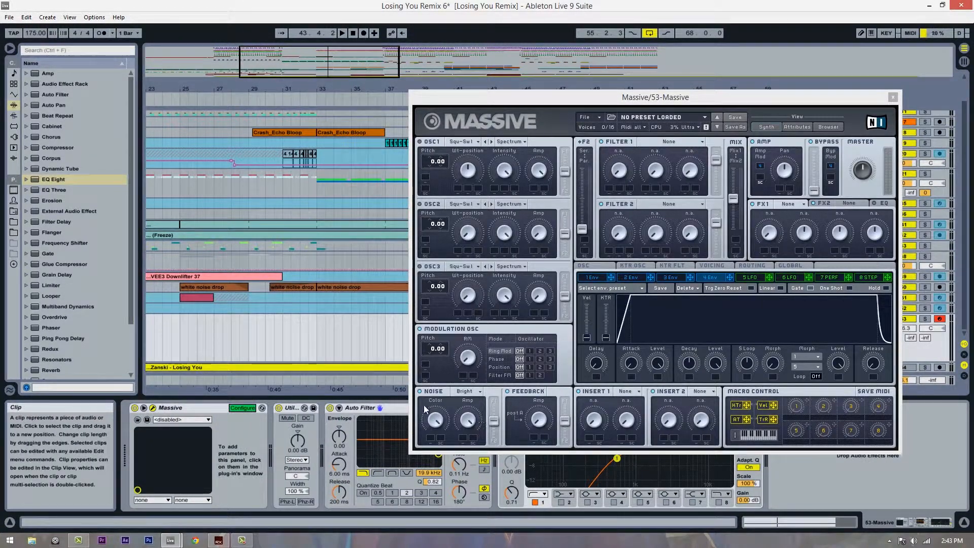
click(441, 425)
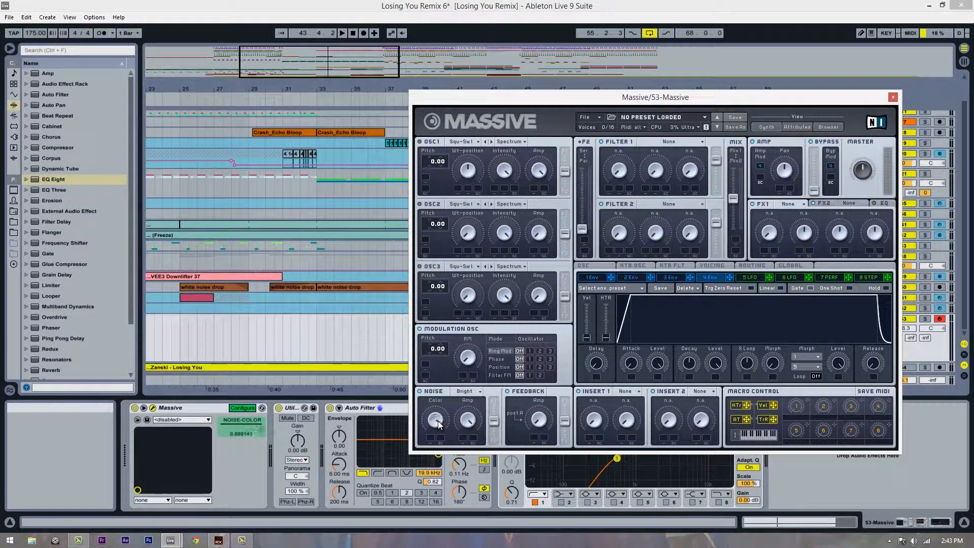
click(252, 409)
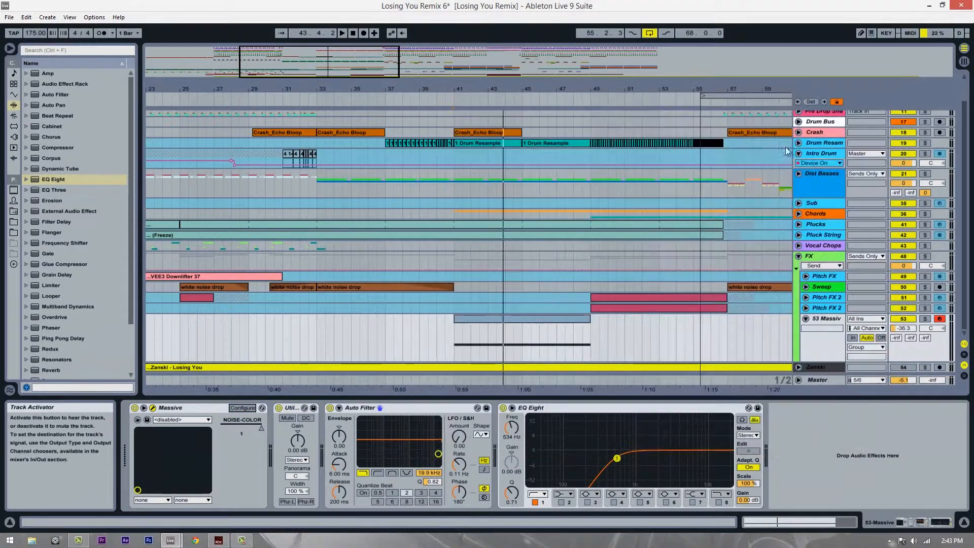
Step: Show the Noise-Color automation and draw a descending ramp from 1 at 41.1.1 to about 0.62 at 49.1.1
right_click(260, 428)
click(277, 430)
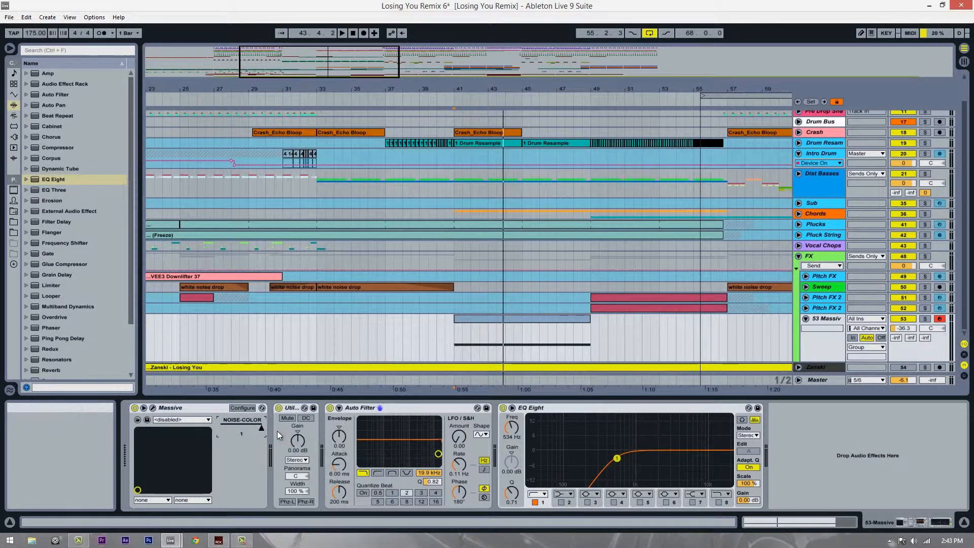
click(453, 325)
drag(460, 324, 461, 324)
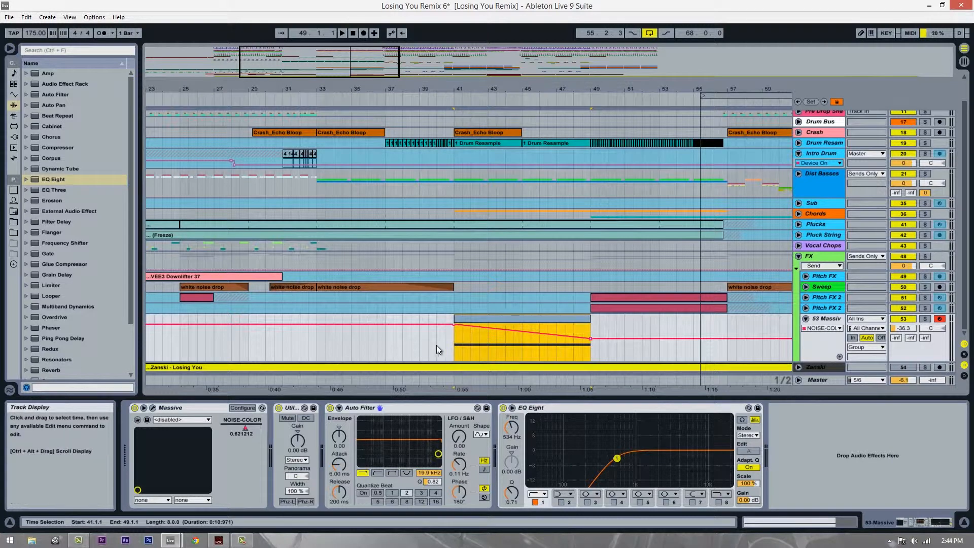
Step: Play the soloed Massive track from 41.1.1 and lower the Noise-Color envelope's end point at 49.1.1 to 0.53
click(455, 342)
key(space)
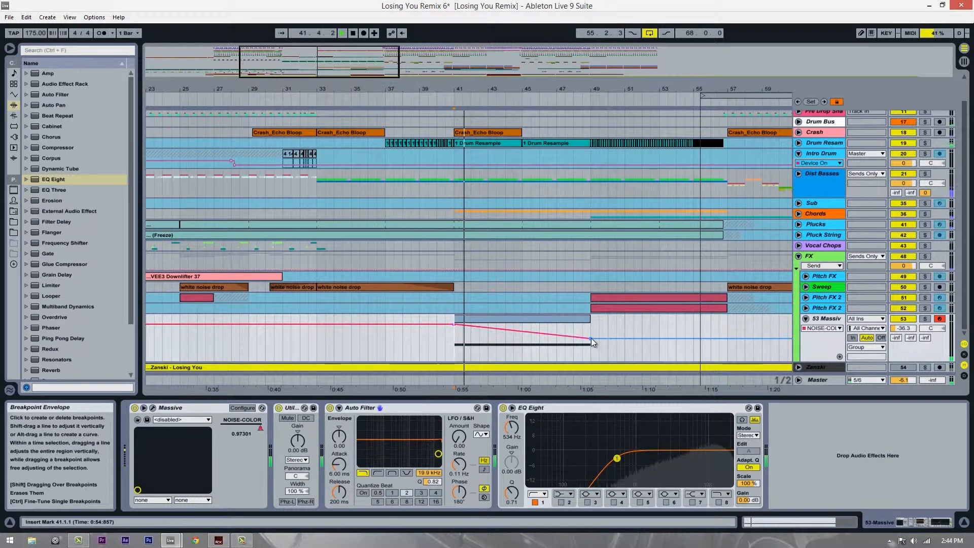
click(925, 318)
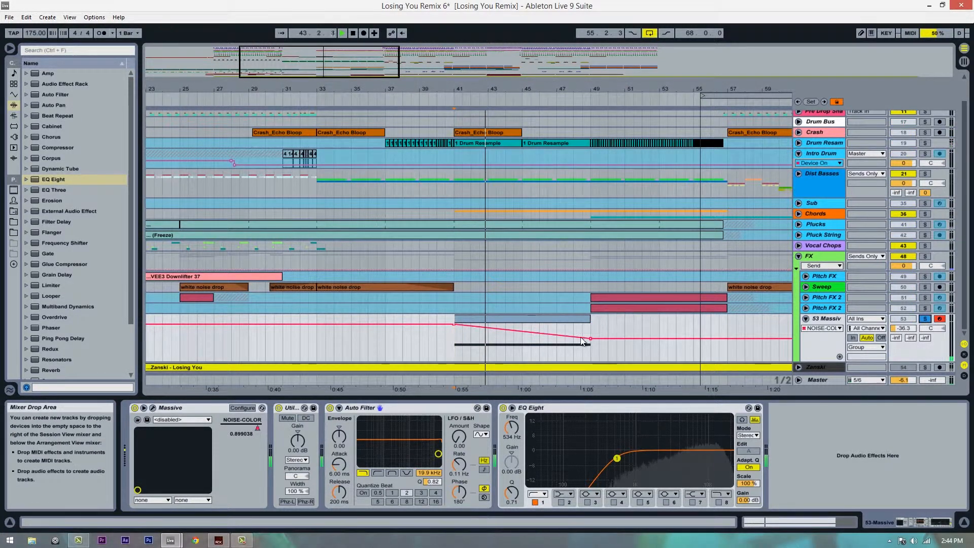
drag(590, 338, 591, 340)
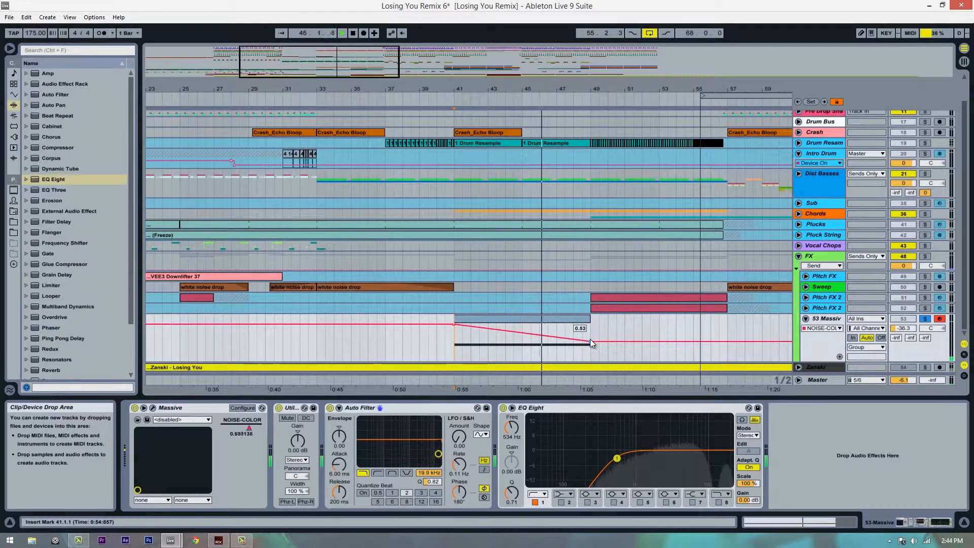
Step: Add a Noise-Color breakpoint at bar 42 and keep the envelope's end point at 0.53
click(471, 329)
key(space)
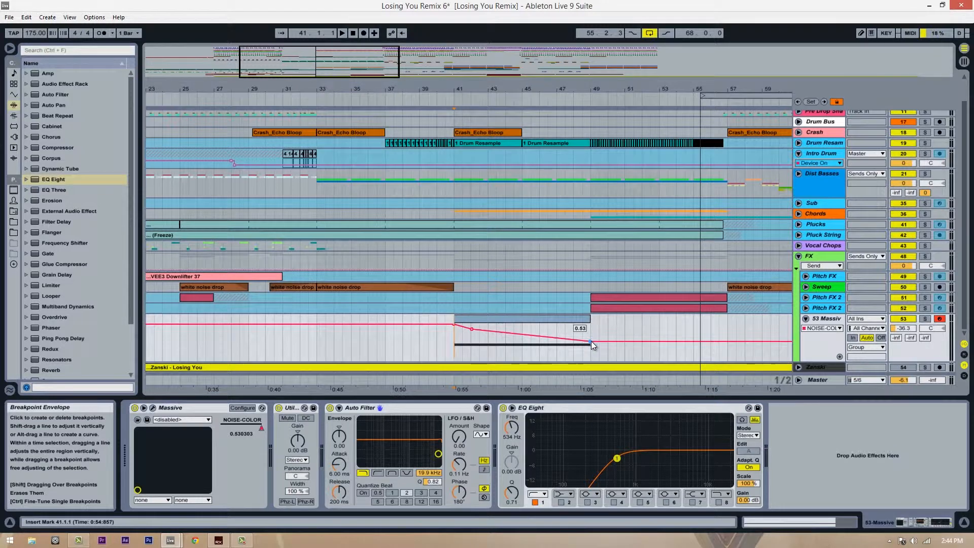
drag(591, 341, 591, 340)
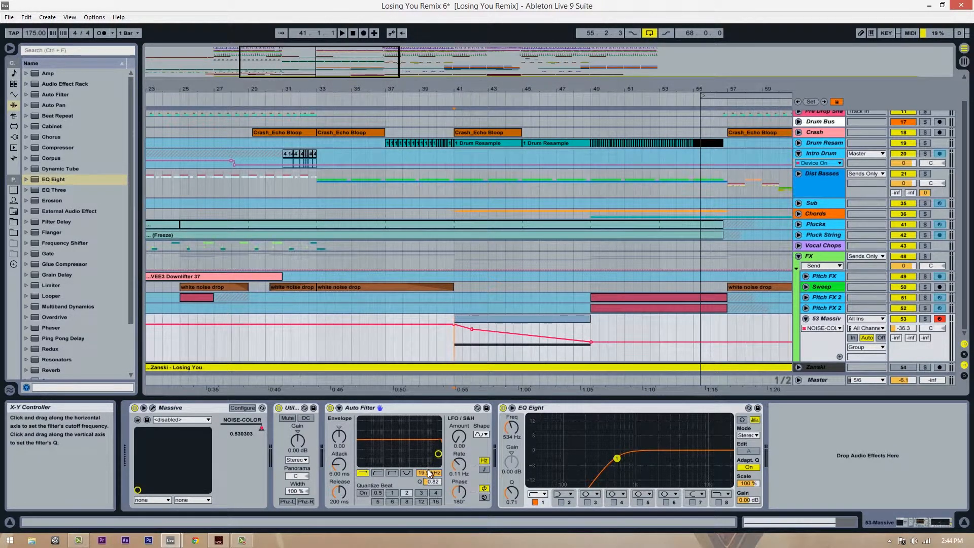
Step: Set the Auto Filter's Q to 0.75 and show the automation of its cutoff frequency on the Massive track
drag(430, 481, 434, 477)
click(404, 408)
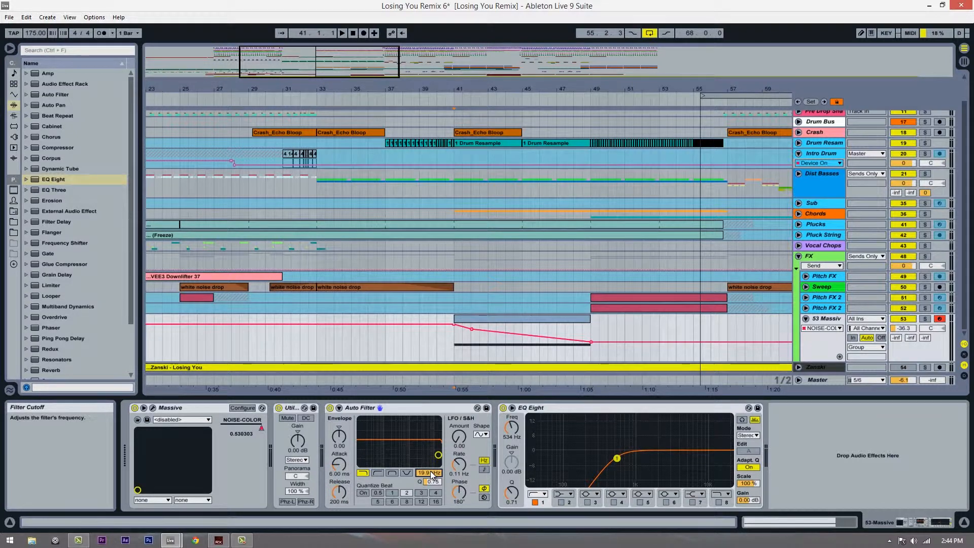
right_click(433, 472)
click(464, 476)
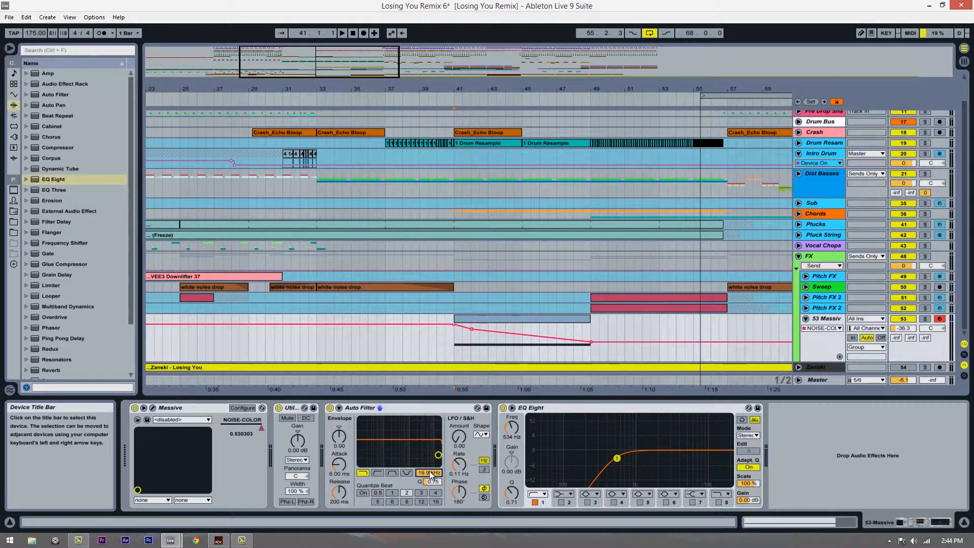
right_click(430, 472)
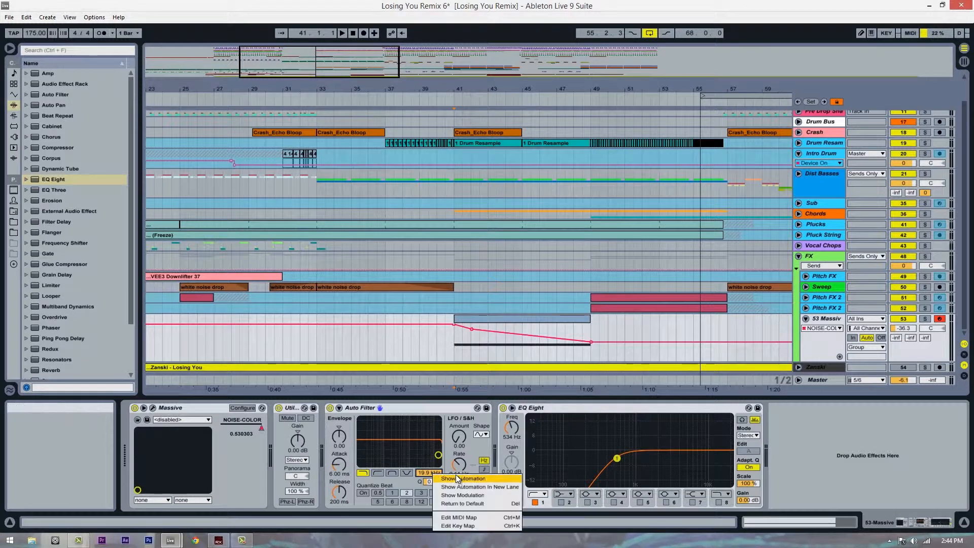
click(464, 476)
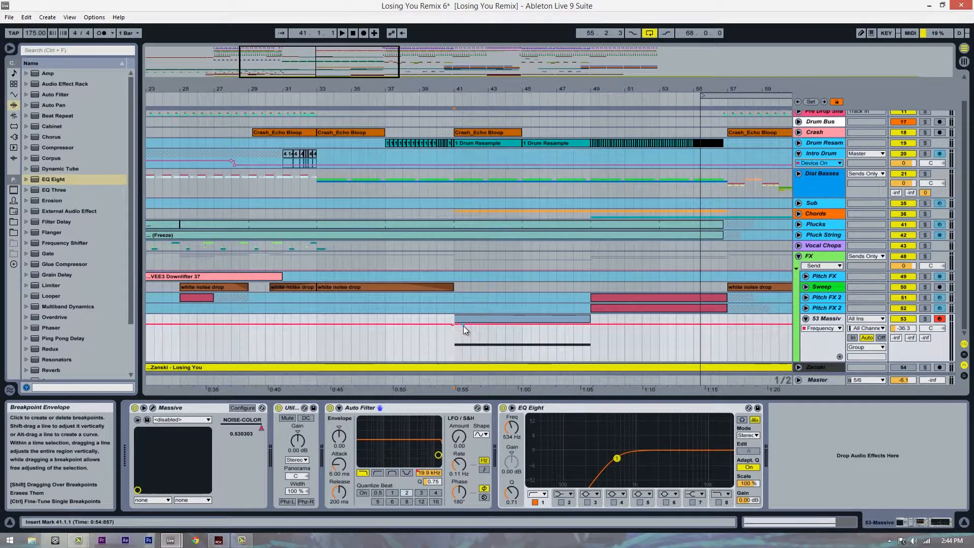
Step: Automate the cutoff frequency to fall from 41.1.1 to 6.98 kHz at 49.1.1, with a breakpoint at bar 42 lowered to 11.6 kHz
drag(467, 325, 591, 330)
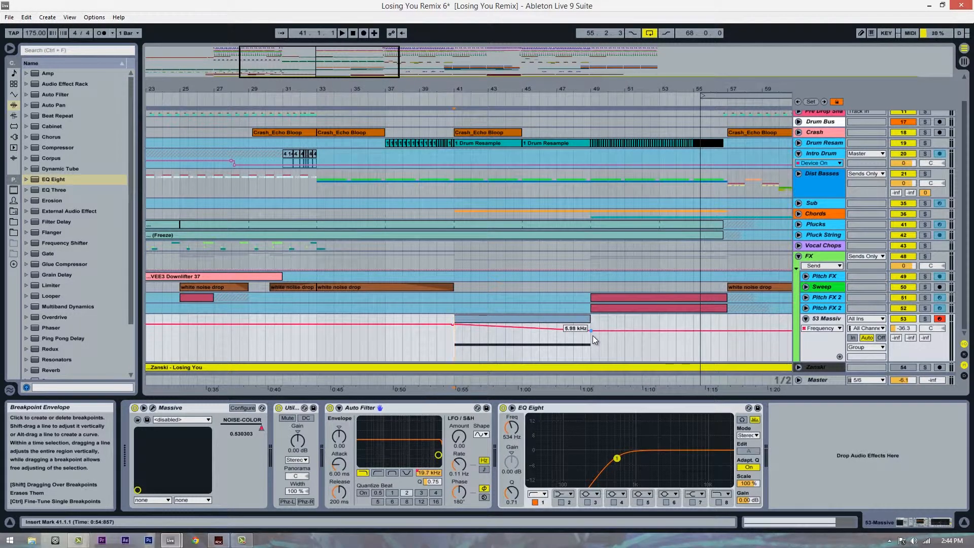
click(472, 326)
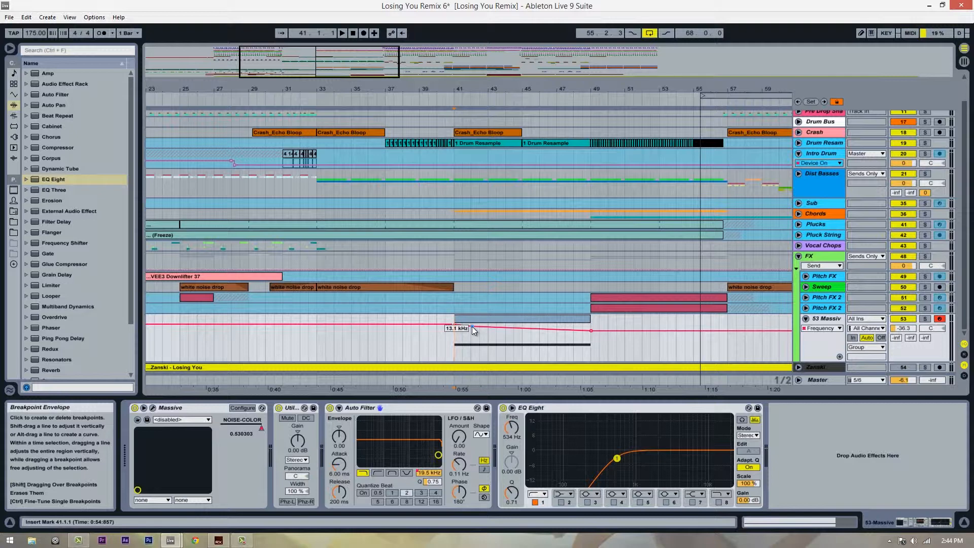
drag(471, 326, 472, 327)
click(444, 349)
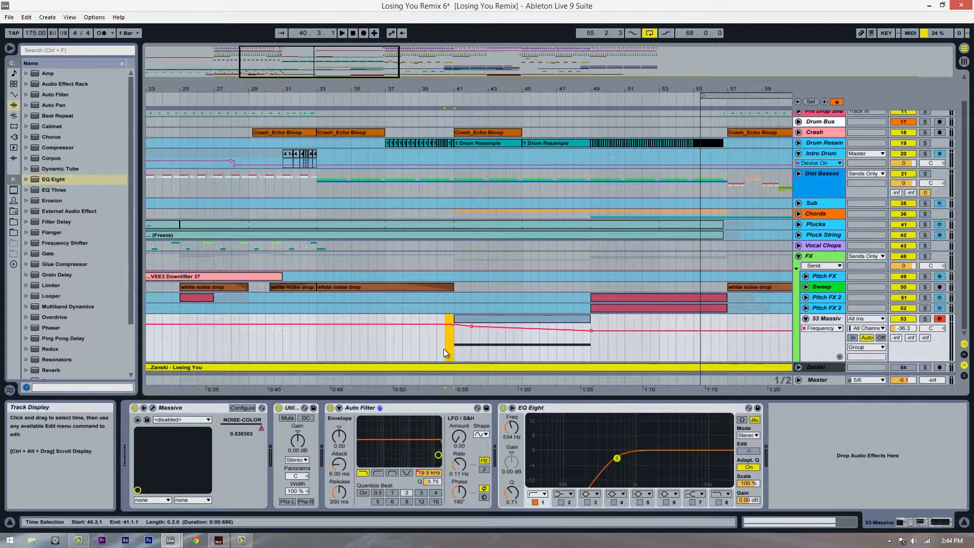
drag(384, 341, 452, 340)
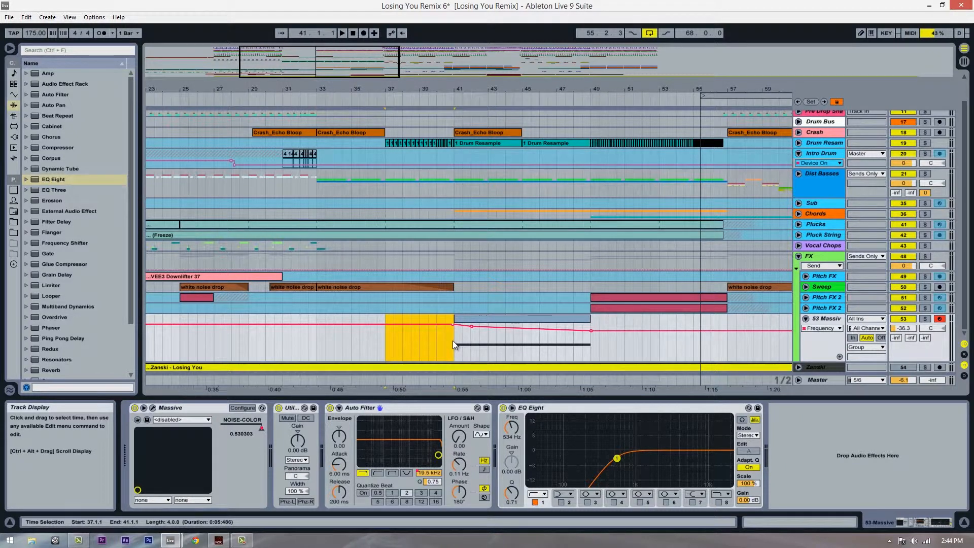
click(452, 339)
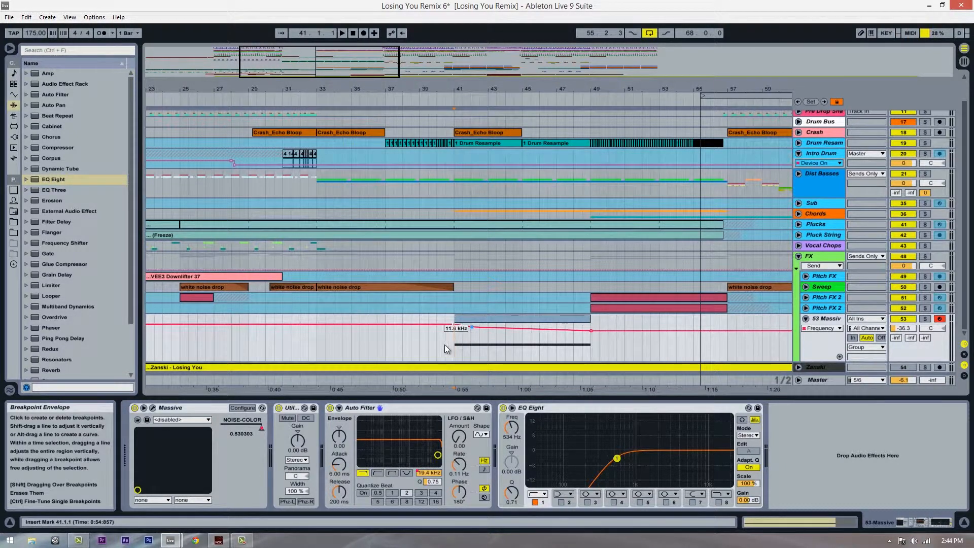
Step: Play the filtered noise from 41.1.1 and lower the cutoff frequency breakpoint at bar 42 slightly
click(444, 345)
click(453, 347)
key(space)
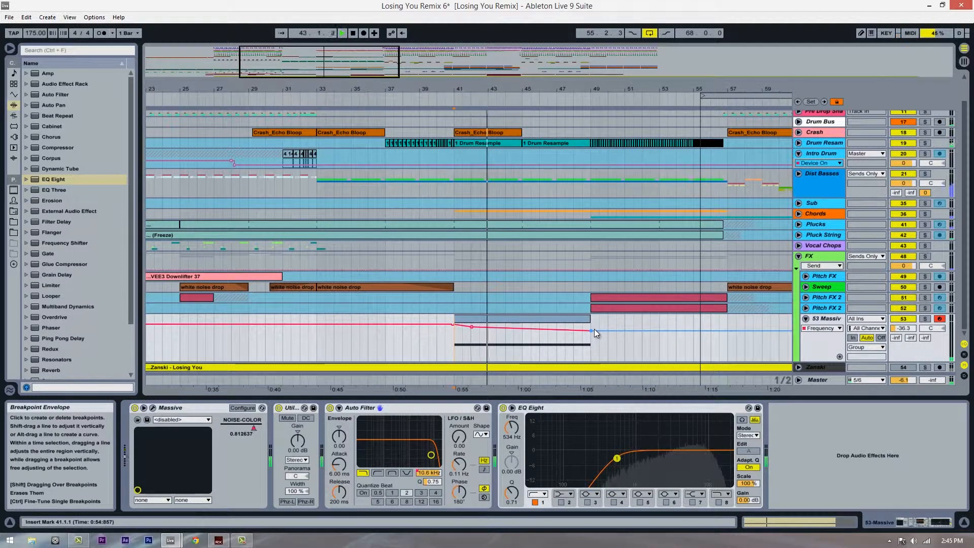
key(space)
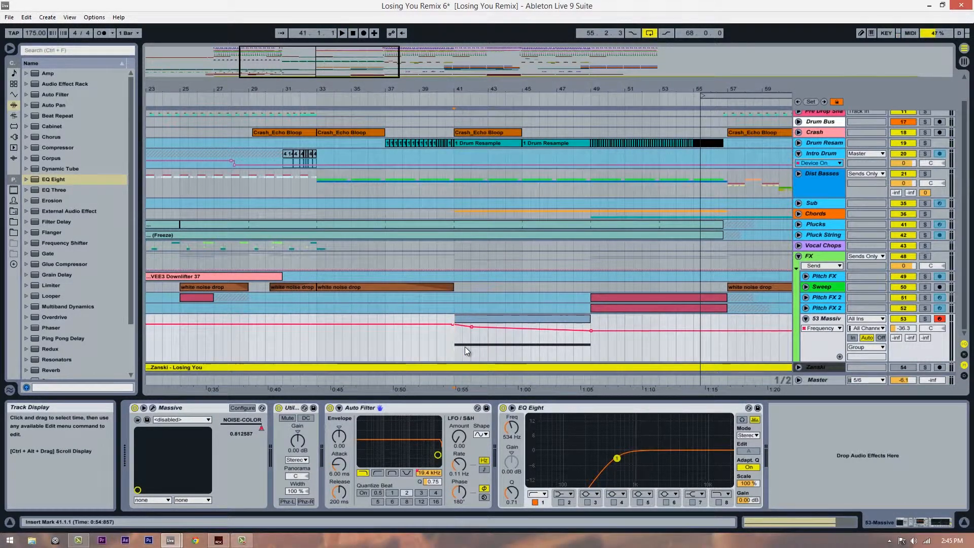
mouse_move(473, 327)
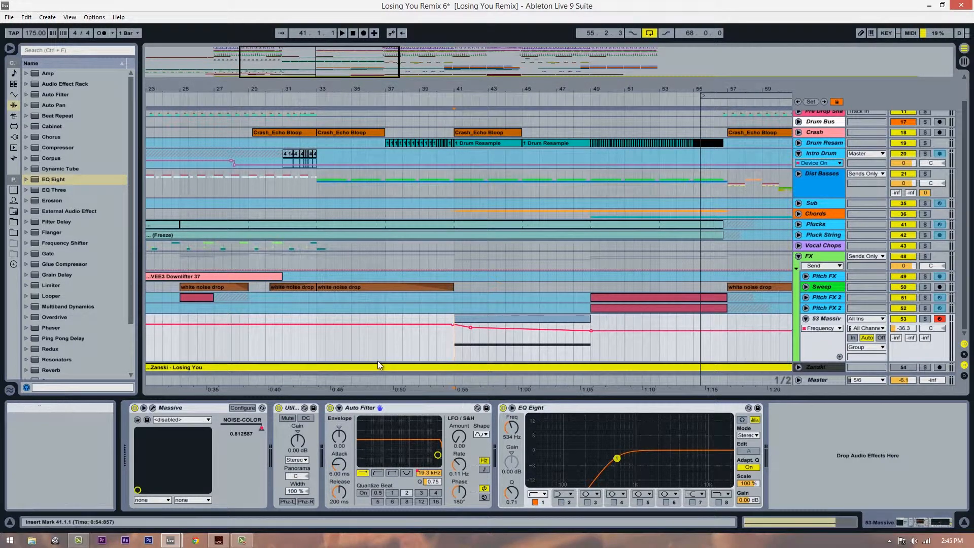
Step: Automate the Utility's gain on the Massive track to rise slightly from 41.1.1 to bar 42 and fall below its starting level by 49.1.1
right_click(296, 439)
click(317, 444)
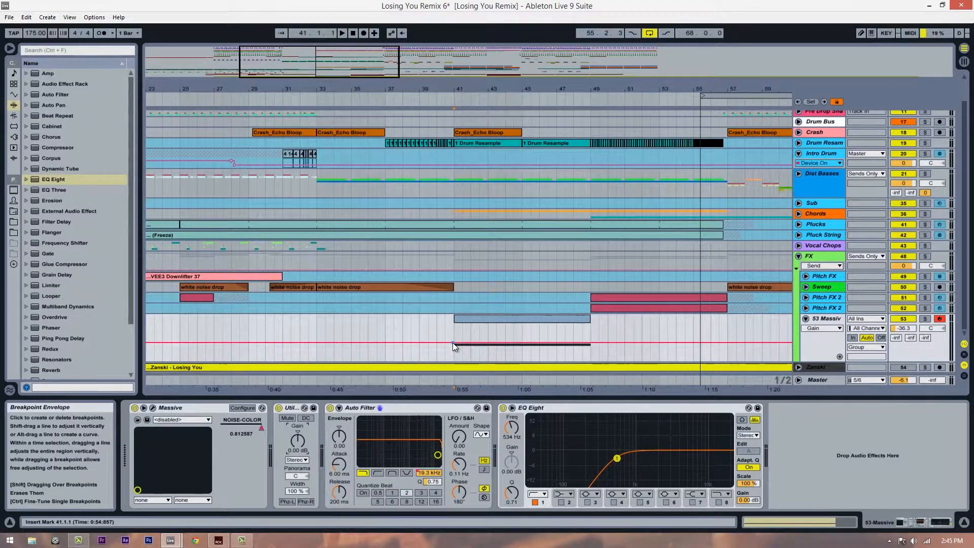
click(455, 342)
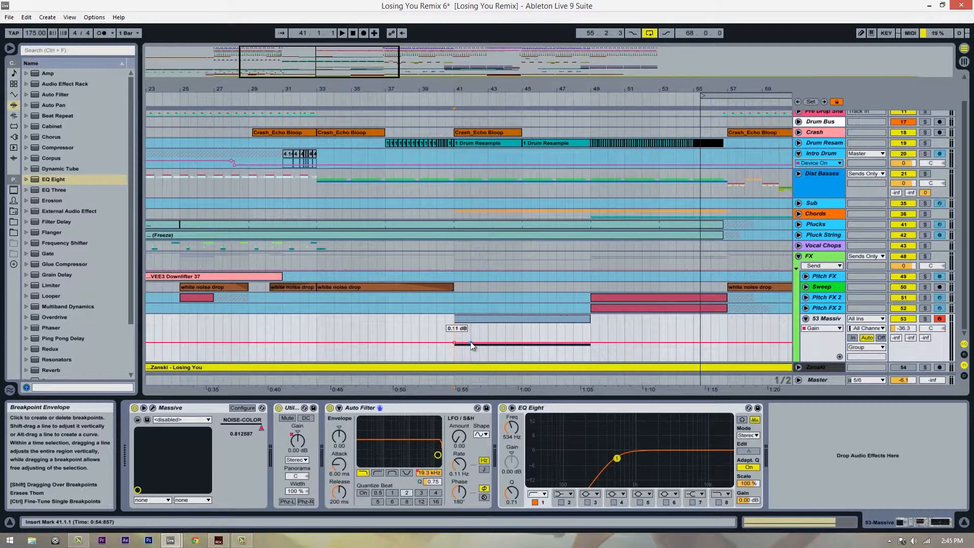
drag(470, 342, 471, 339)
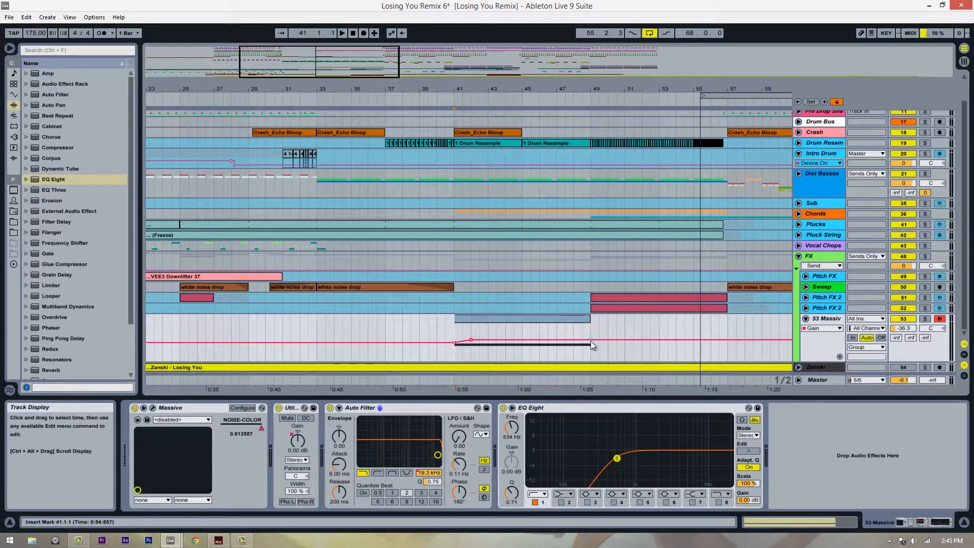
drag(591, 341, 591, 341)
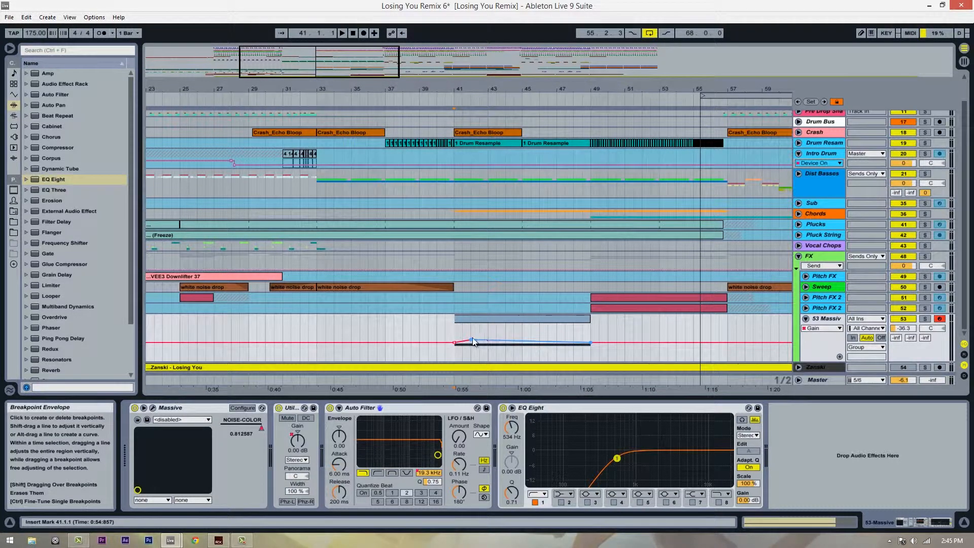
mouse_move(471, 339)
mouse_down()
mouse_move(476, 330)
mouse_move(471, 339)
mouse_up()
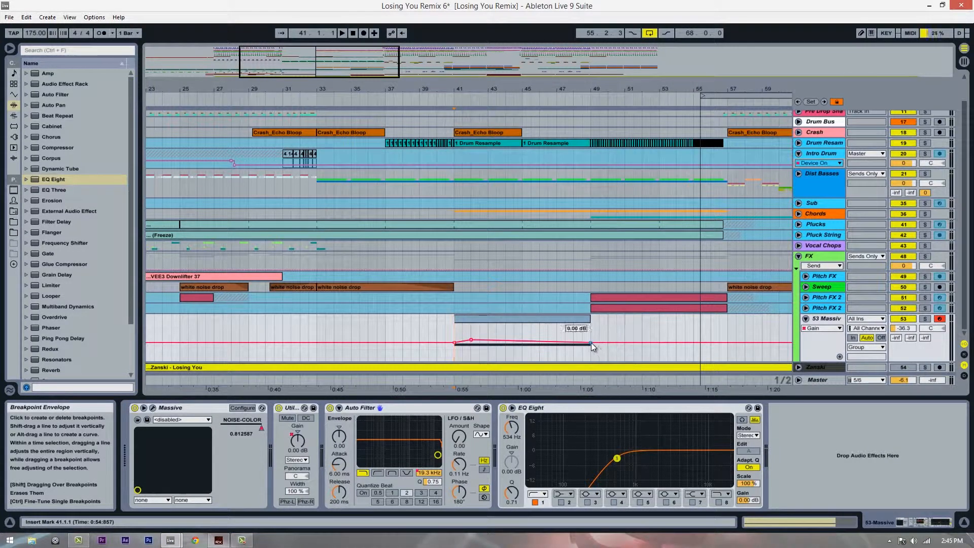
drag(592, 343, 591, 349)
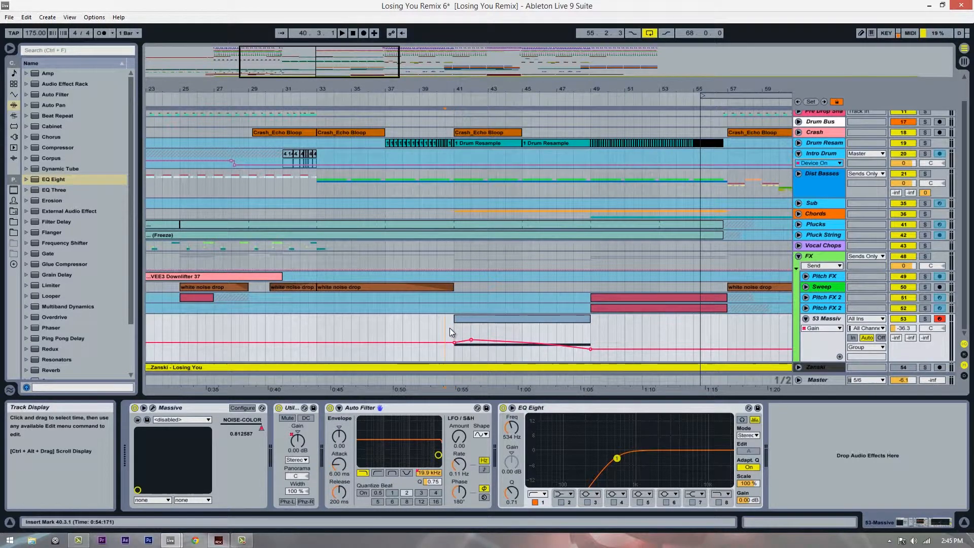
Step: Play the noise briefly and compare the automation of the Auto Filter's cutoff frequency with that of the Utility's gain
key(space)
key(space)
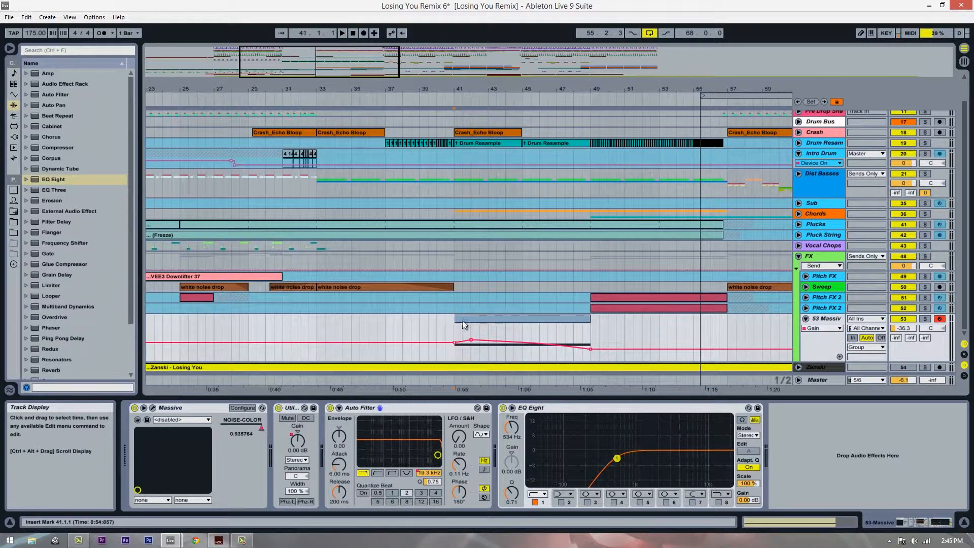
click(430, 473)
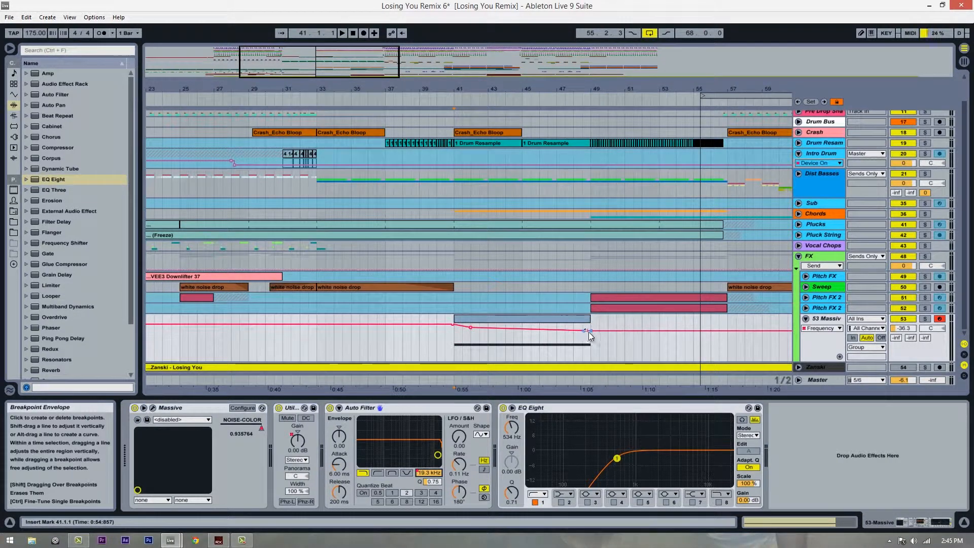
click(291, 437)
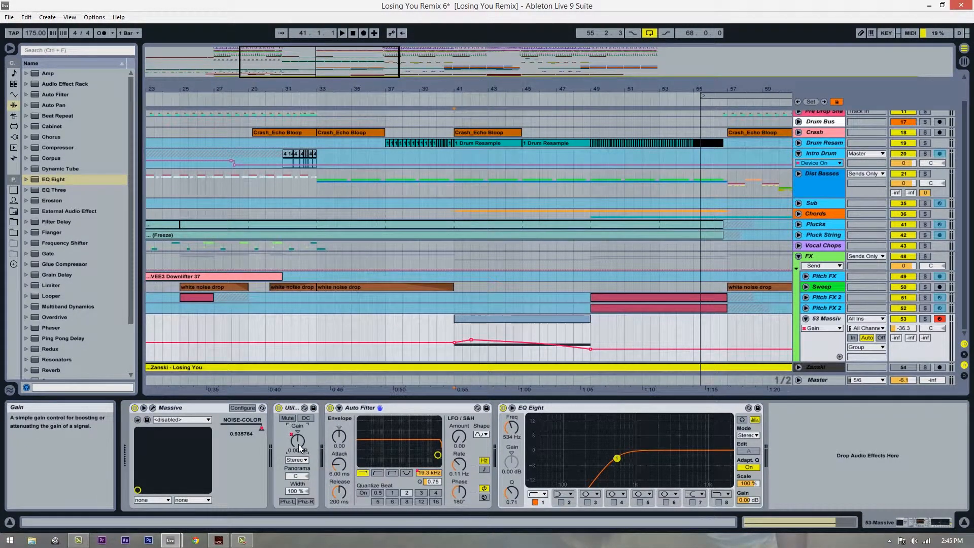
click(449, 327)
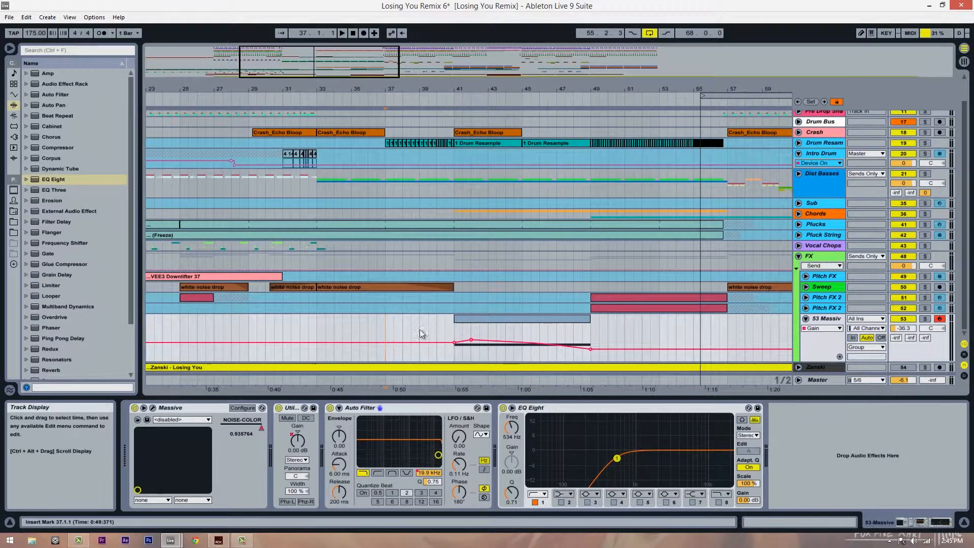
Step: Play the breakdown from 37.1.1, raise the Utility gain breakpoint at 49.1.1 slightly and lower the one at 41.1.1 slightly
key(space)
click(478, 320)
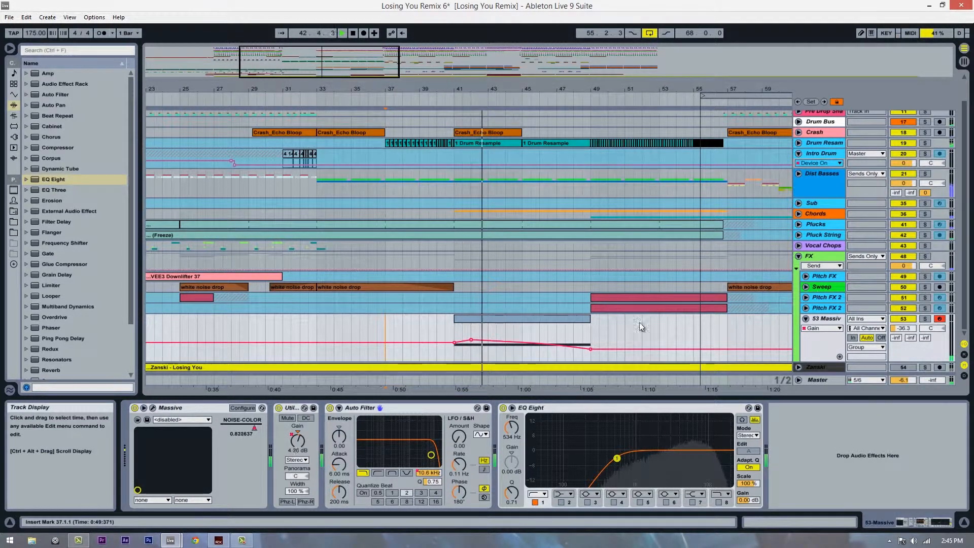
mouse_move(592, 349)
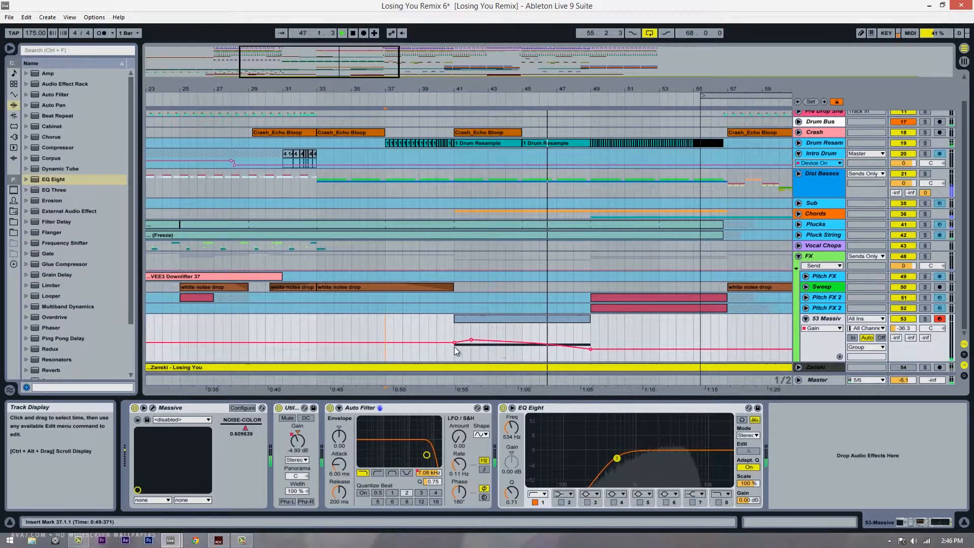
key(space)
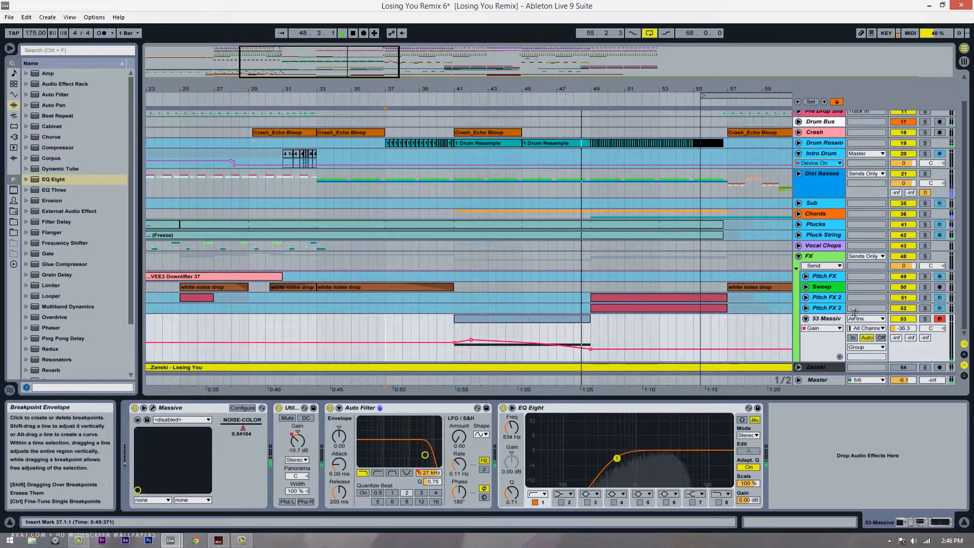
mouse_move(588, 350)
drag(592, 351, 592, 350)
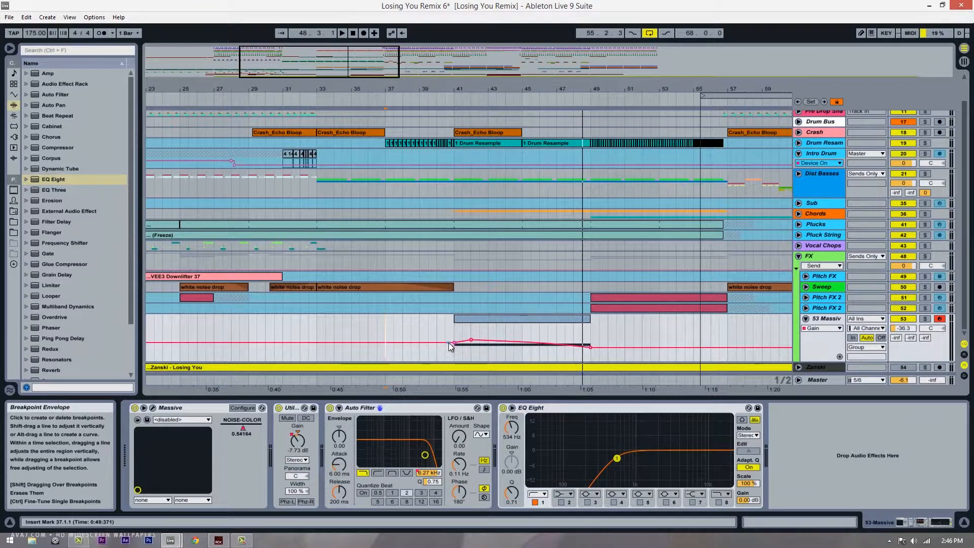
drag(456, 343, 454, 345)
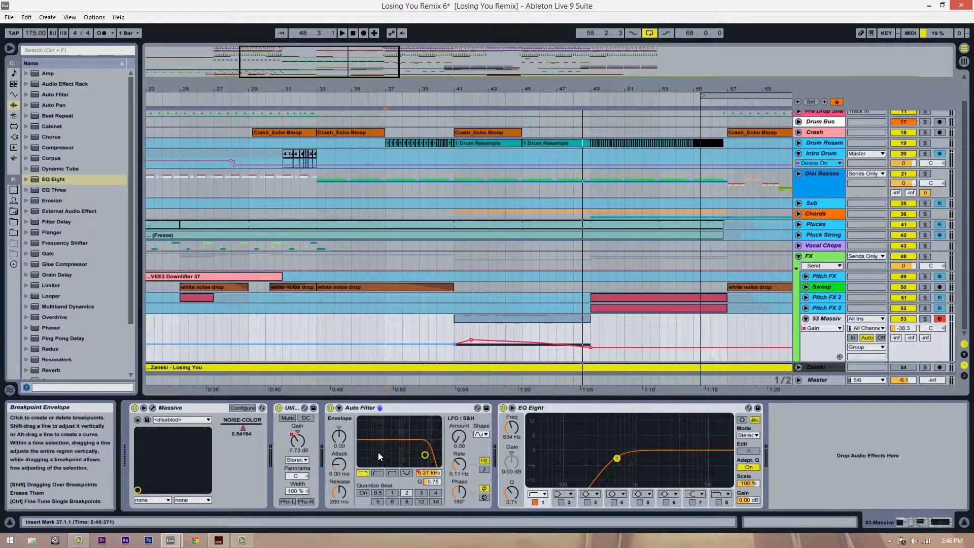
Step: Reshape the noise color automation to rise slightly from 41.1.1 to bar 42 before its fall to 49.1.1, and play it
click(242, 430)
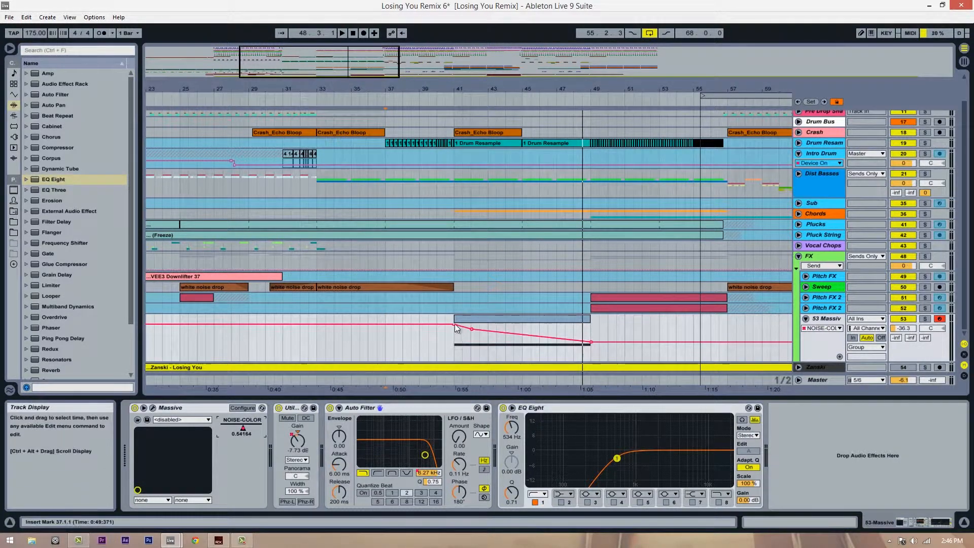
drag(453, 324, 470, 304)
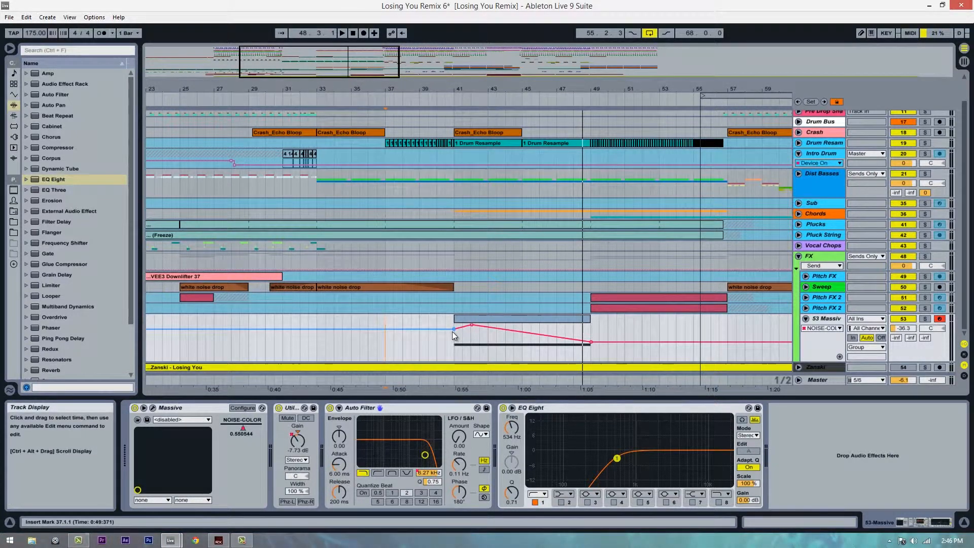
click(439, 343)
key(space)
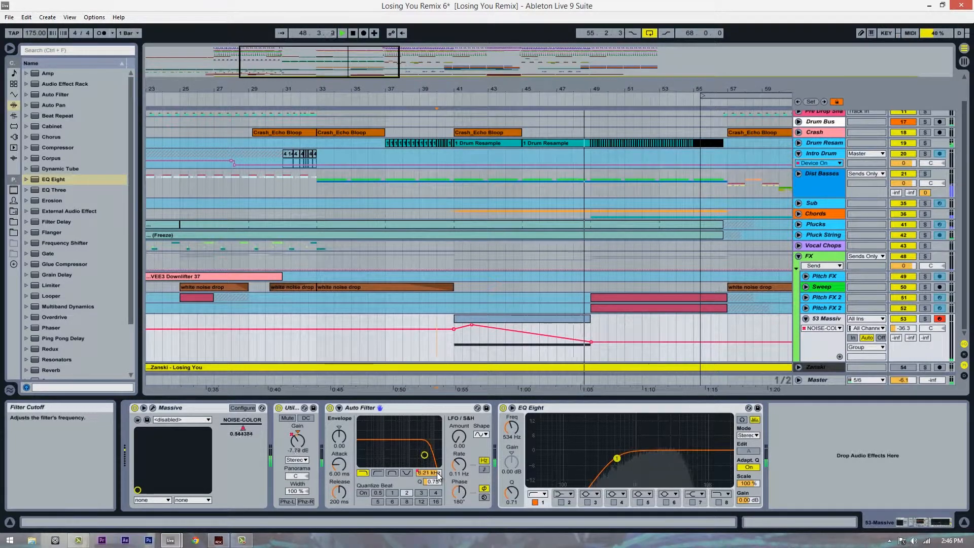
key(space)
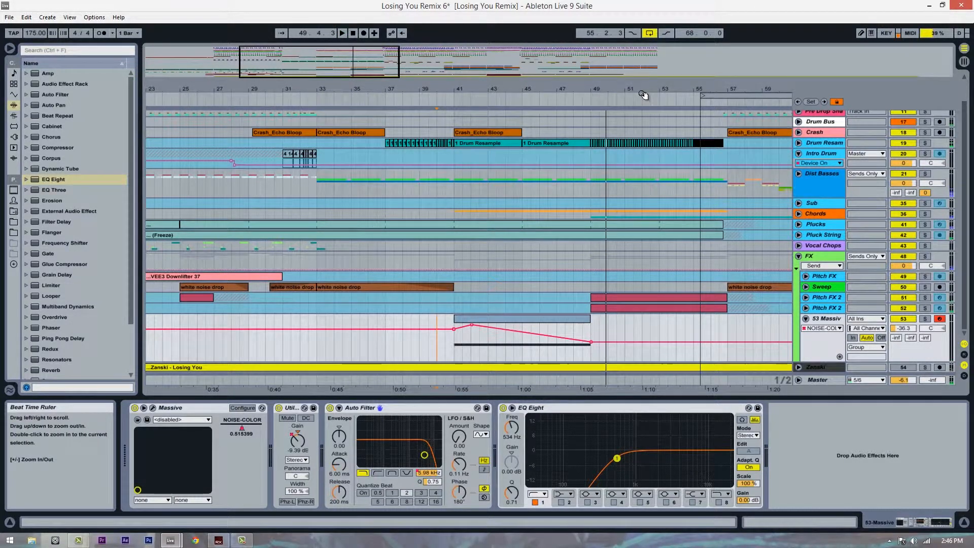
Step: Duplicate the Massive clip that runs from 41.1.1 to 49.1.1 so the copy fills 49.1.1 to 57.1.1
drag(641, 94, 628, 96)
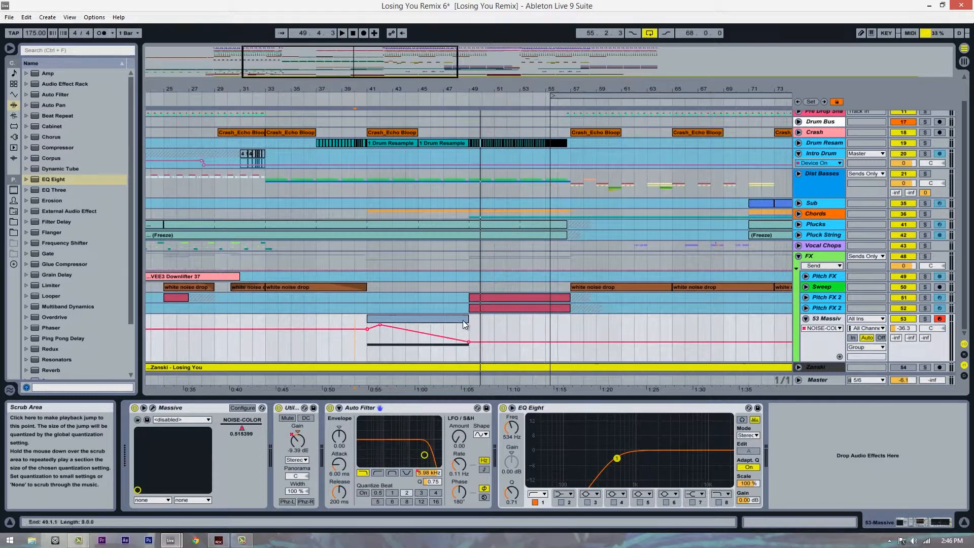
click(448, 318)
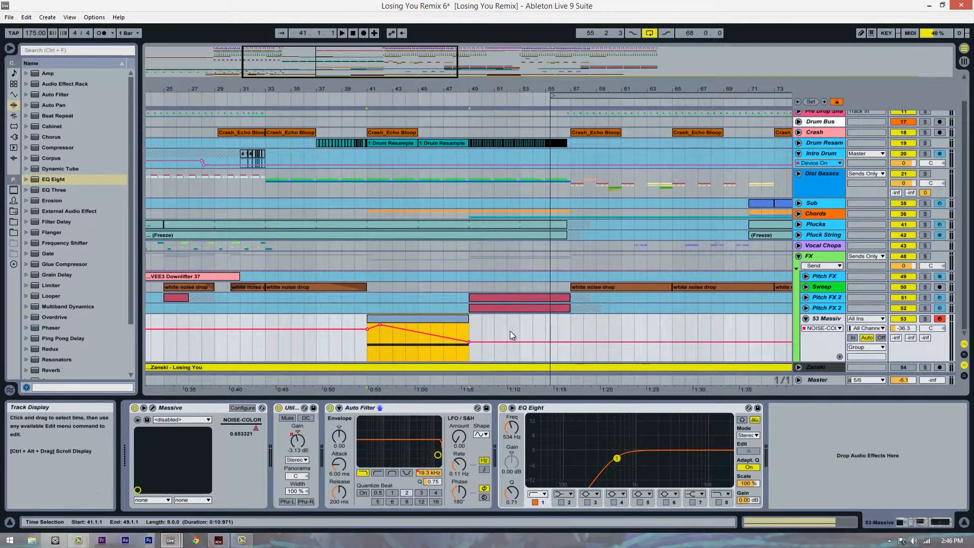
click(446, 317)
drag(420, 319, 569, 330)
click(500, 329)
Step: Automate the cutoff frequency to rise from 49.1.1 to 19.9 kHz at 57.1.1, lowering the 49.1.1 breakpoint to 5.41 kHz
click(429, 472)
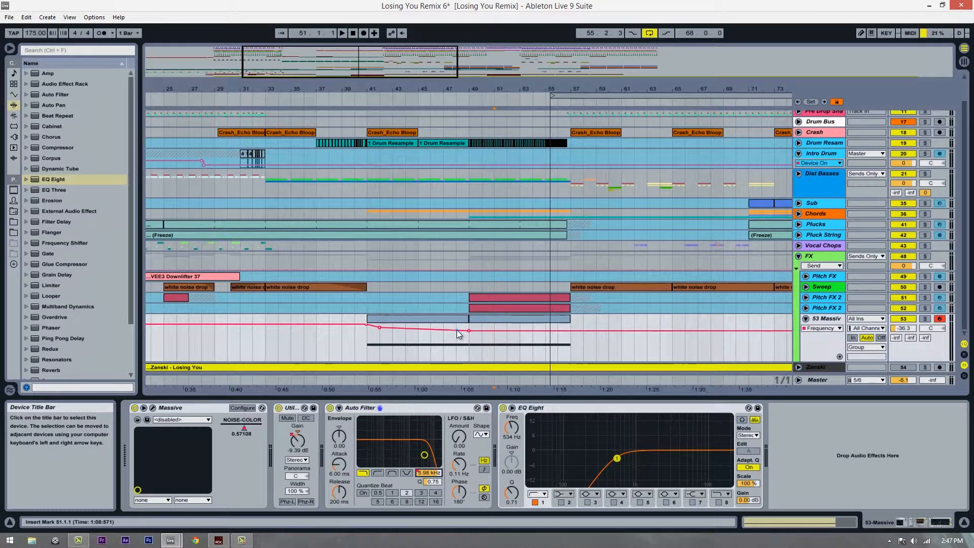
drag(570, 331, 570, 325)
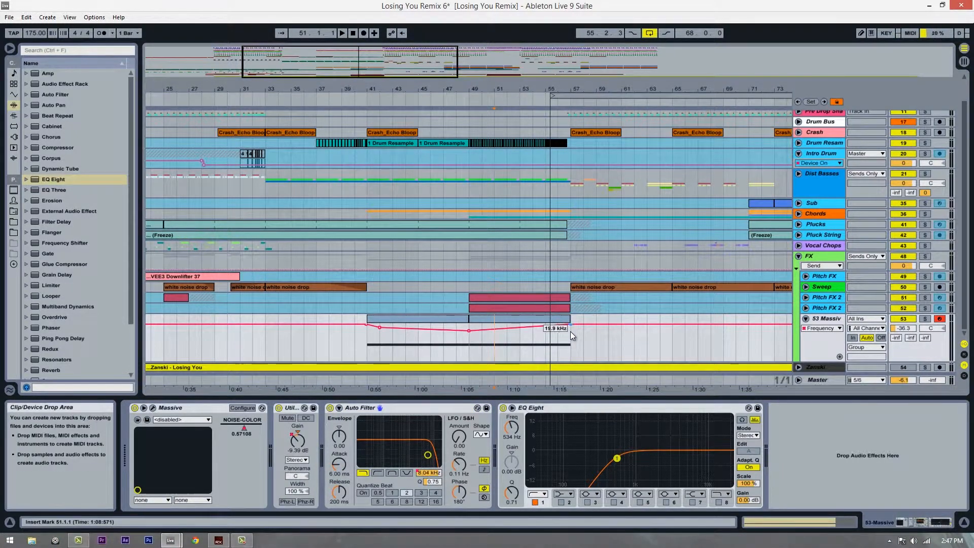
drag(470, 331, 470, 331)
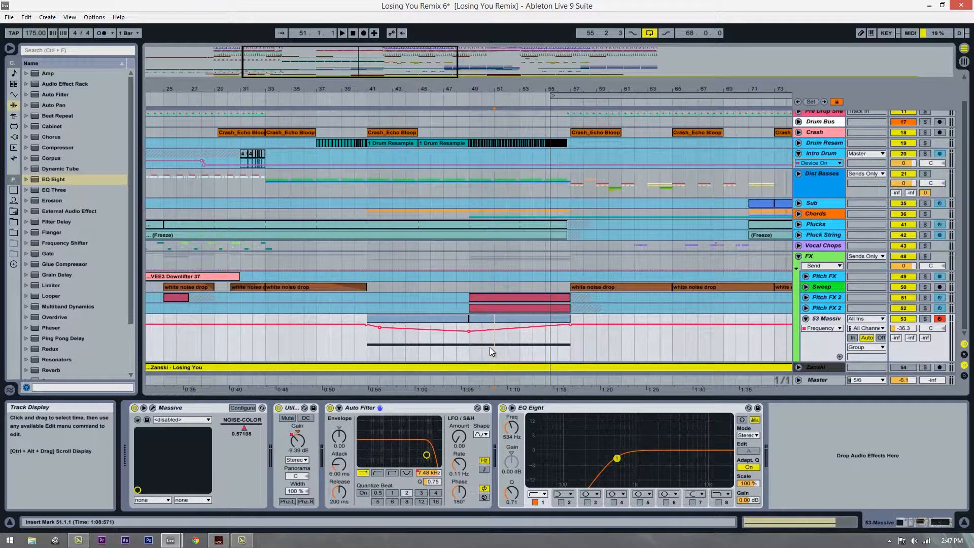
click(469, 348)
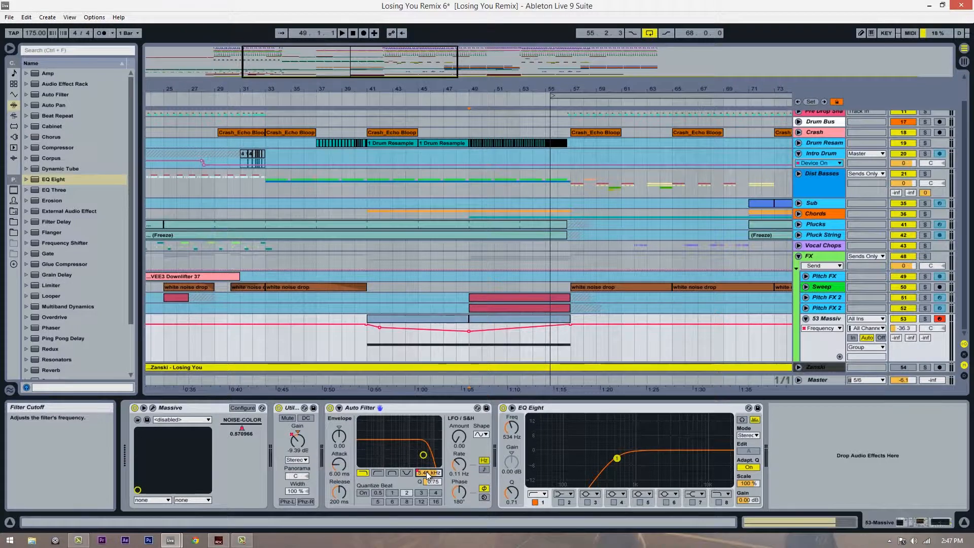
Step: Automate the Utility's gain on the Massive track to rise from 49.1.1 to 2.12 dB at 57.1.1
click(300, 441)
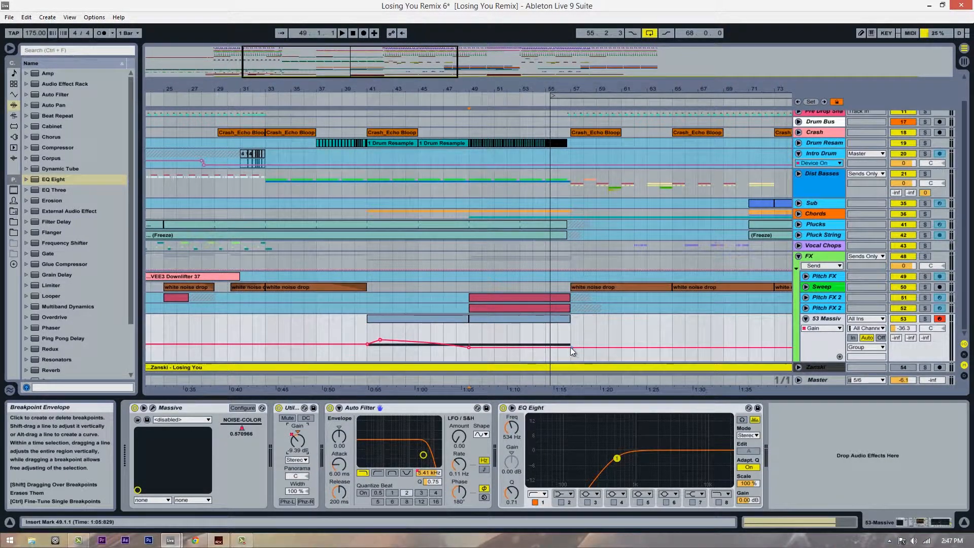
drag(571, 345, 572, 344)
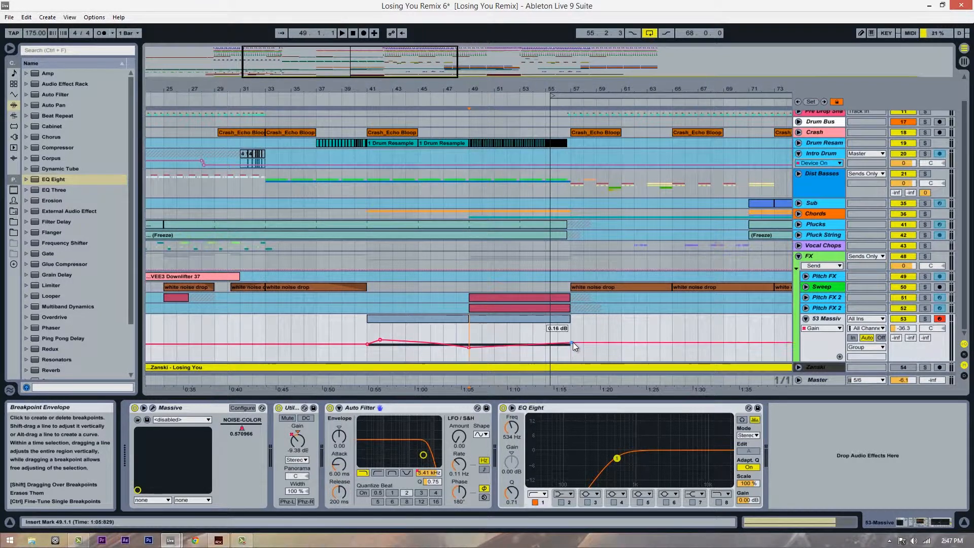
drag(573, 342, 573, 342)
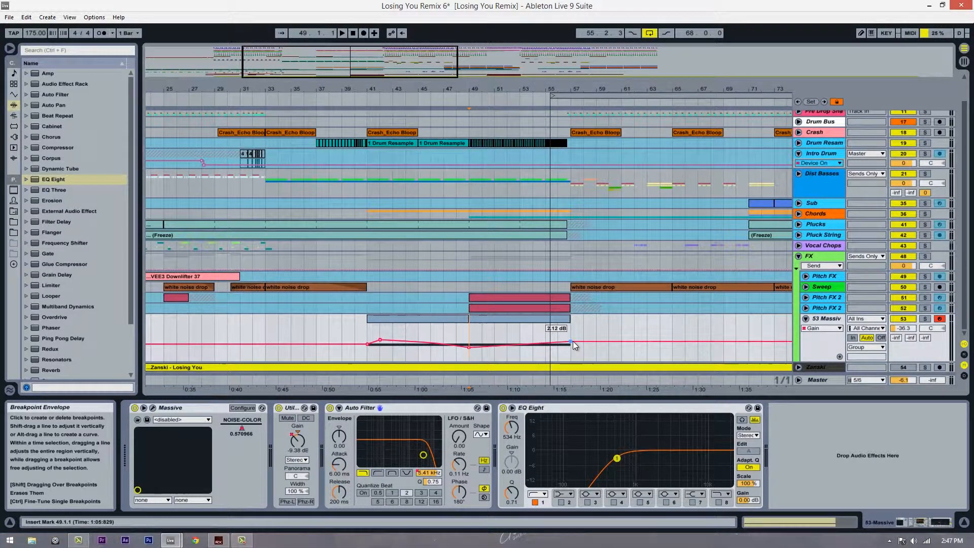
Step: Play the rising noise from 49.1.1 into the drop and raise the gain breakpoint at 57.1.1 to 11.0 dB
key(space)
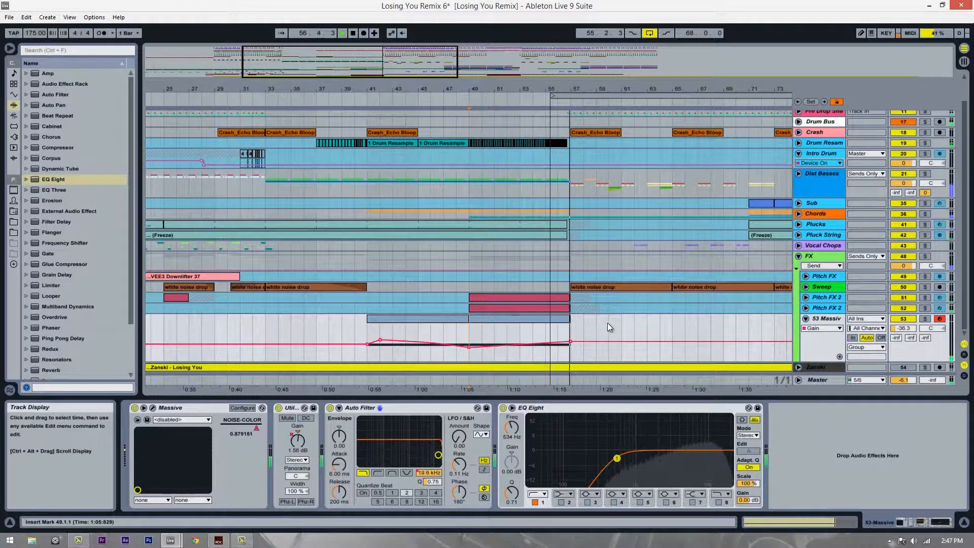
click(534, 331)
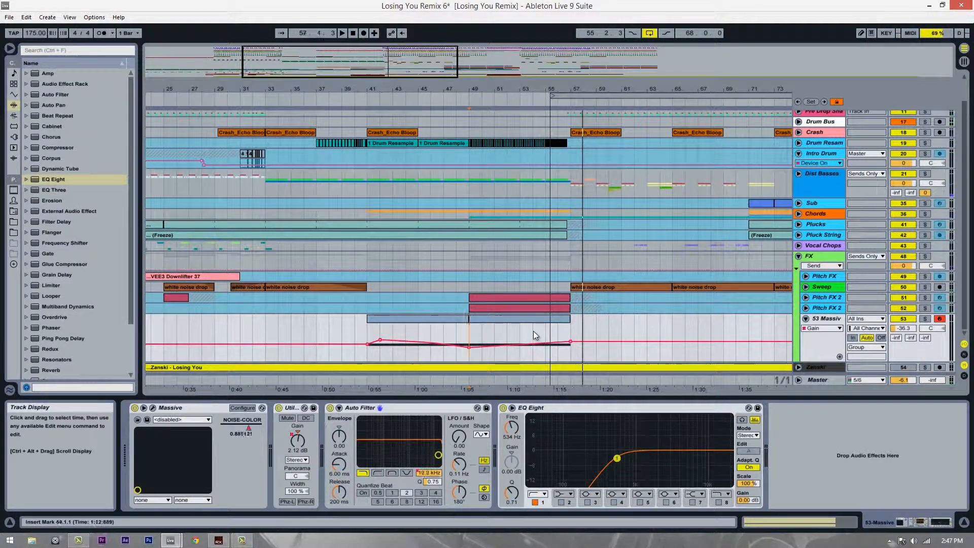
key(space)
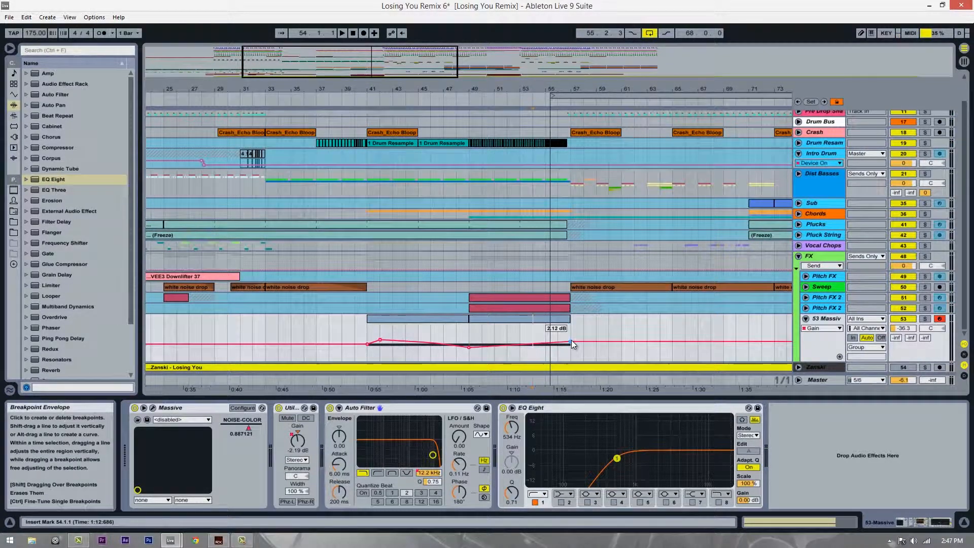
mouse_move(571, 340)
mouse_down()
mouse_move(571, 325)
mouse_move(571, 336)
mouse_up()
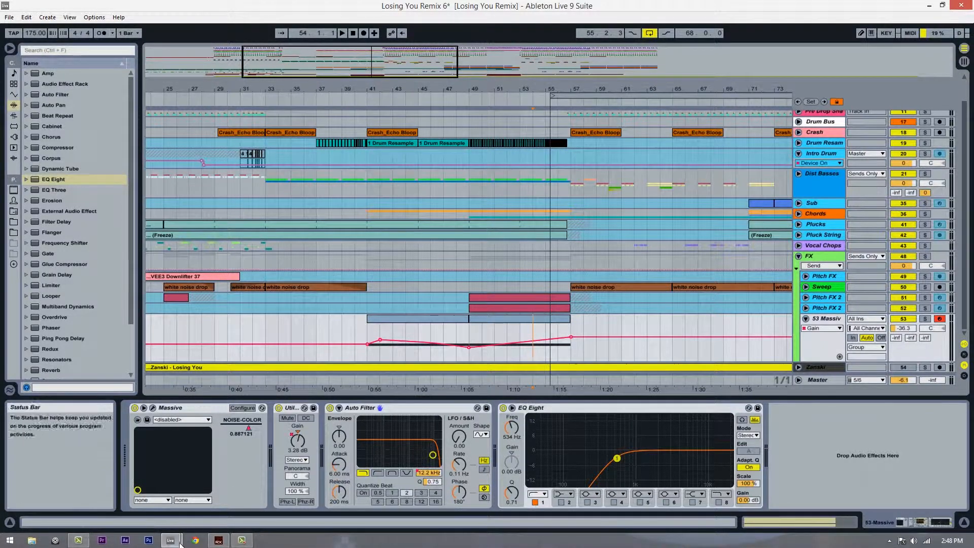
click(79, 540)
click(79, 541)
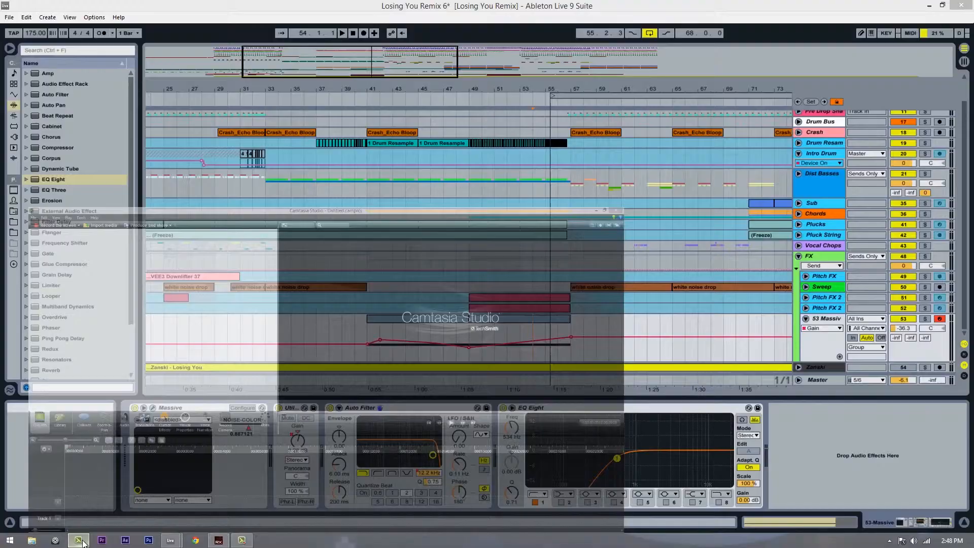
click(251, 541)
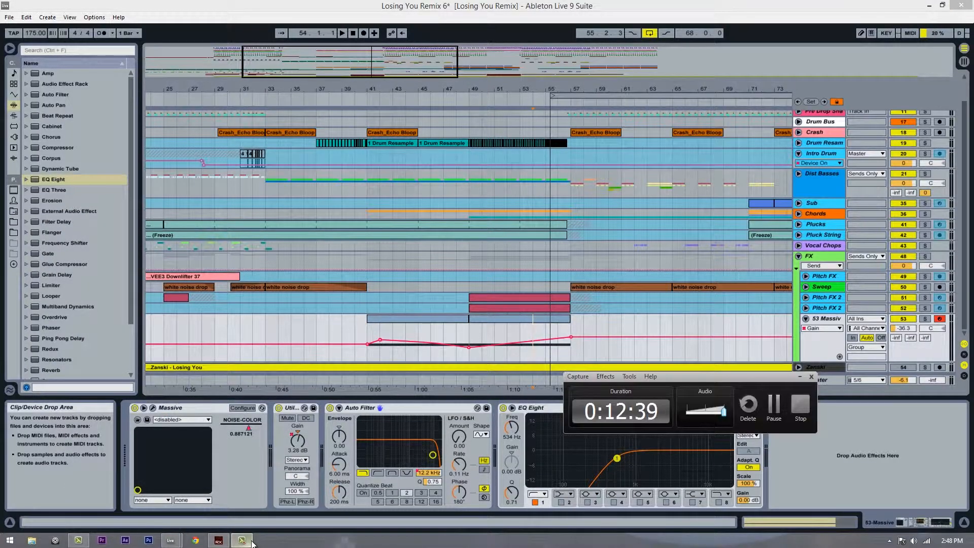
click(251, 542)
Step: Play the second half of the breakdown from 49.1.1 into the drop to check the noise build-up
click(465, 331)
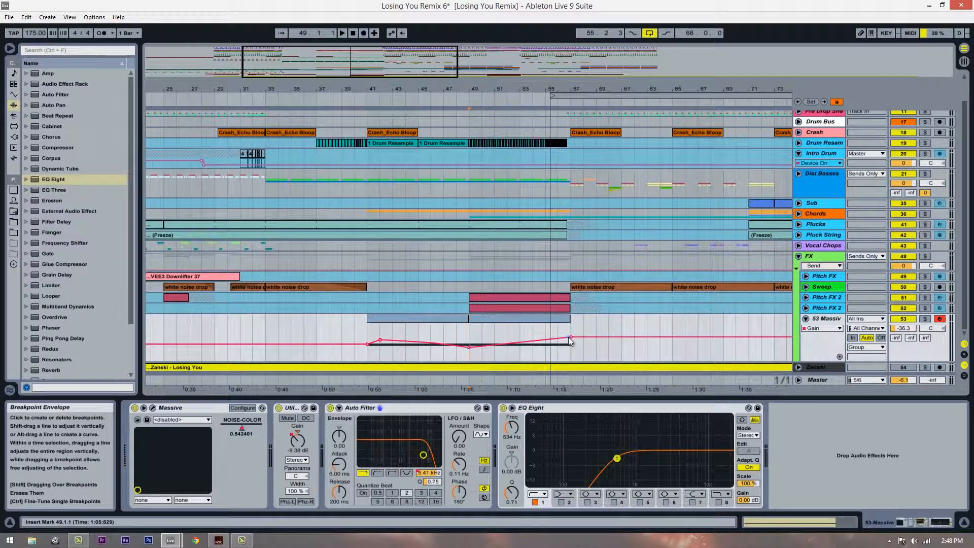
mouse_move(571, 338)
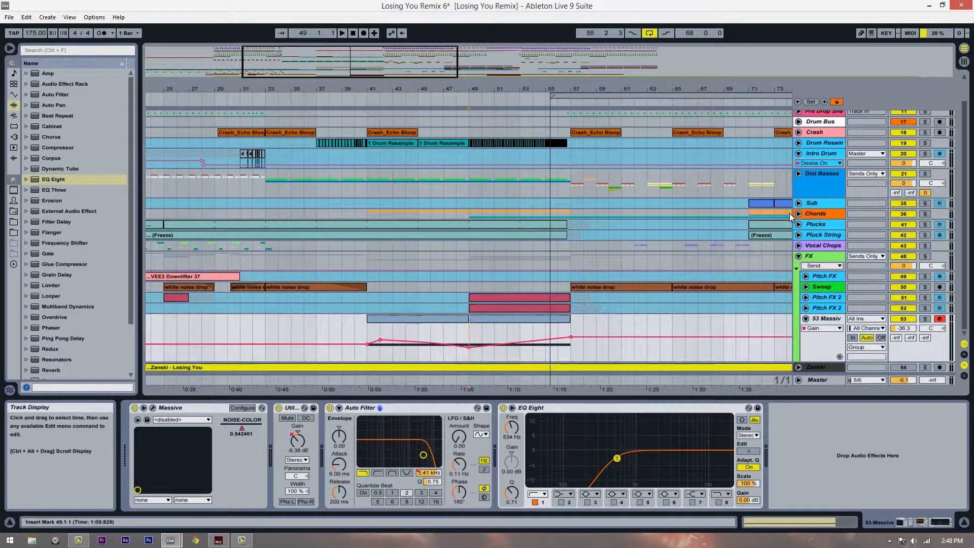
key(space)
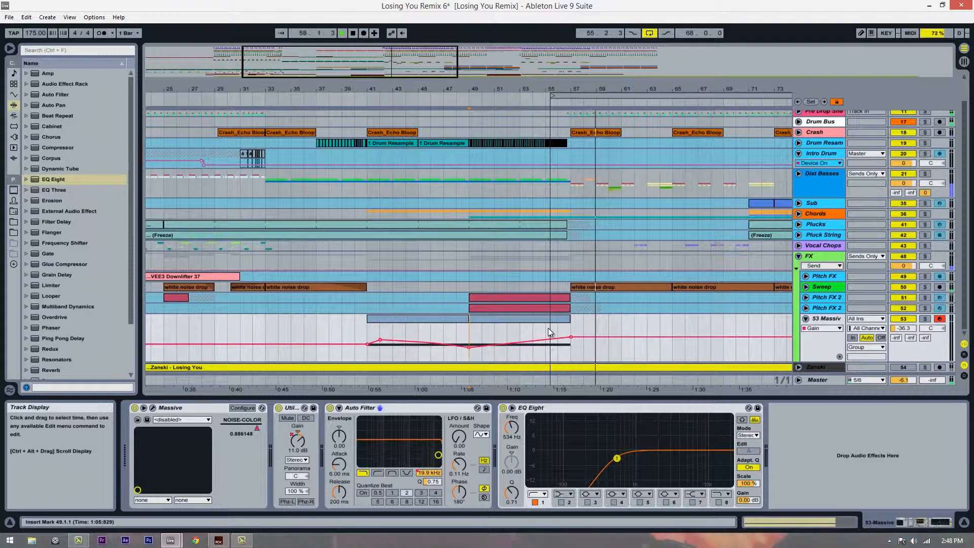
key(space)
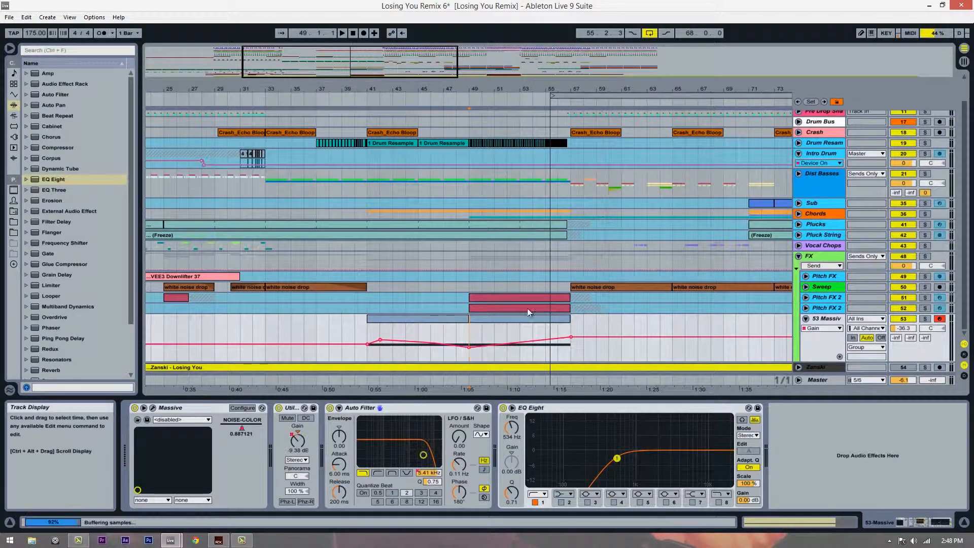
scroll(467, 324, up, 2)
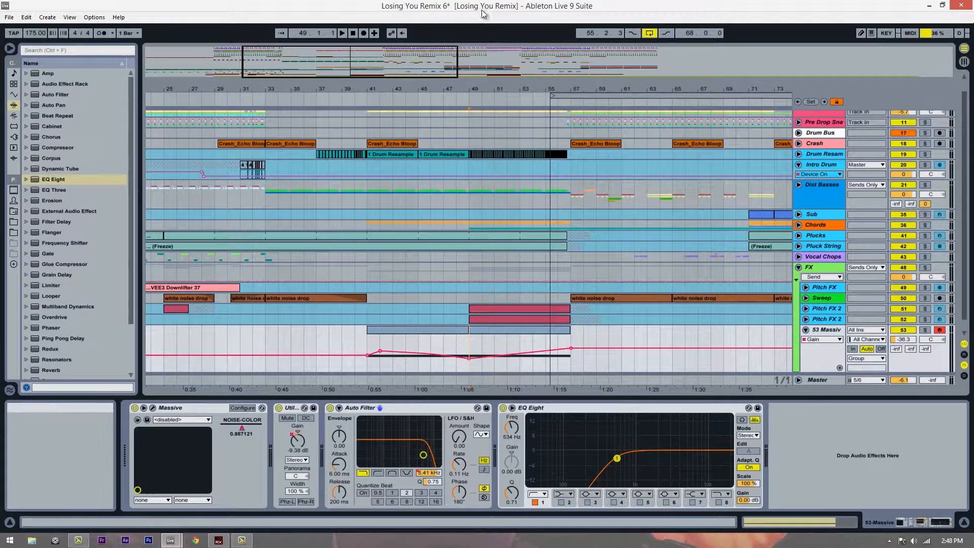
drag(499, 88, 539, 90)
scroll(490, 224, up, 2)
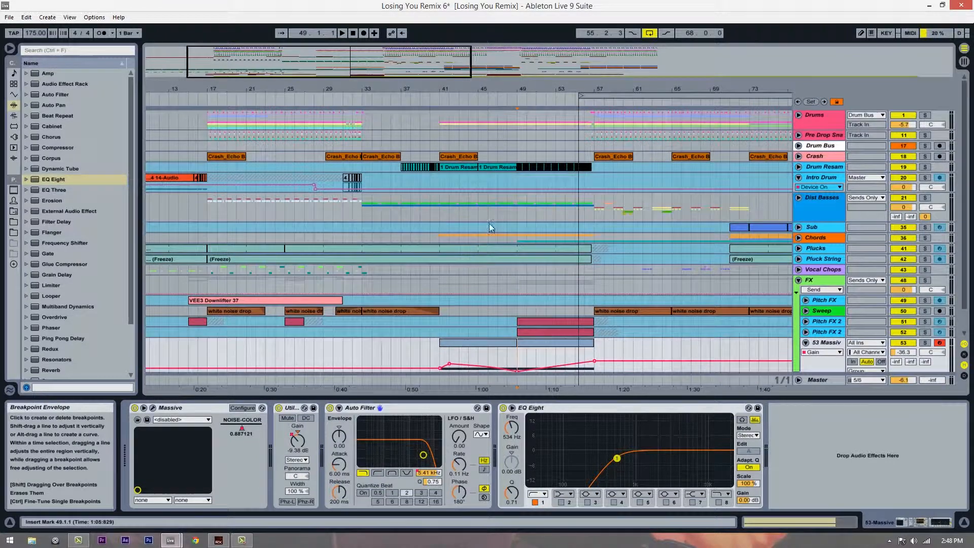
scroll(482, 152, down, 2)
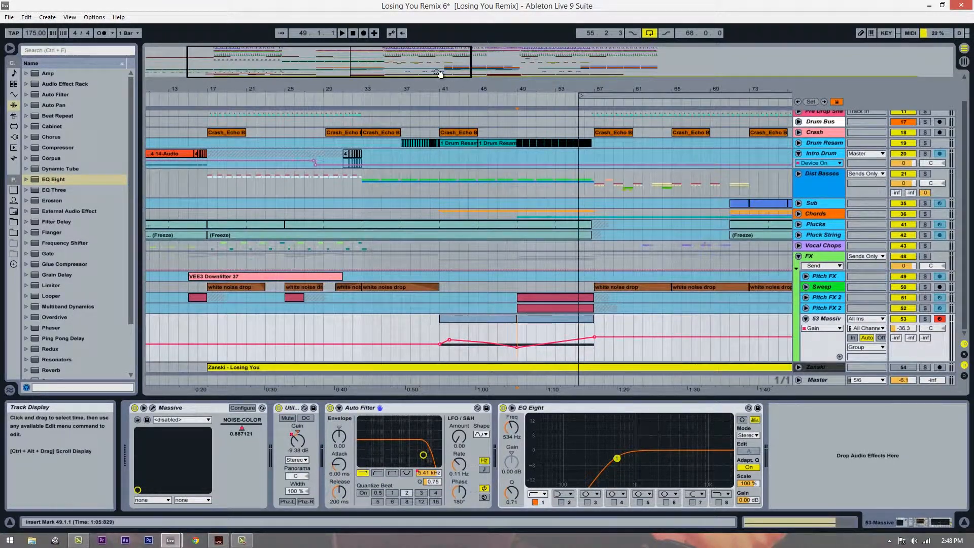